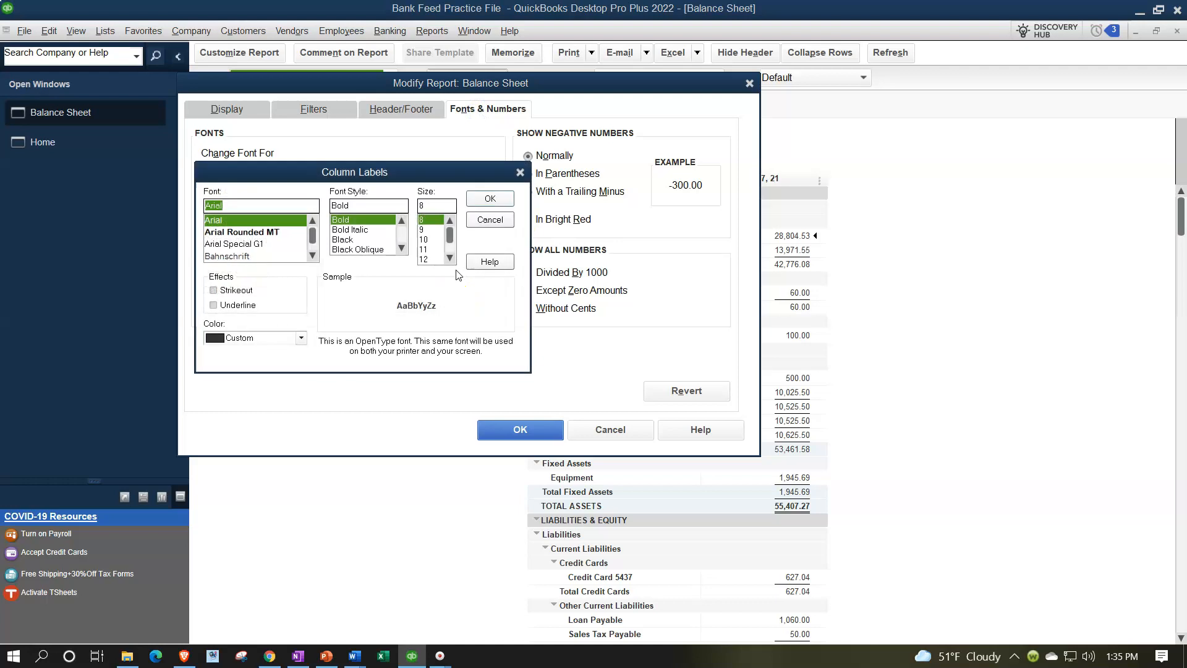
Step: Set the Balance Sheet report's column label font size to 14 and apply the font change to the report
{"action": "left_click", "coordinate": [449, 258]}
{"action": "left_click", "coordinate": [433, 260]}
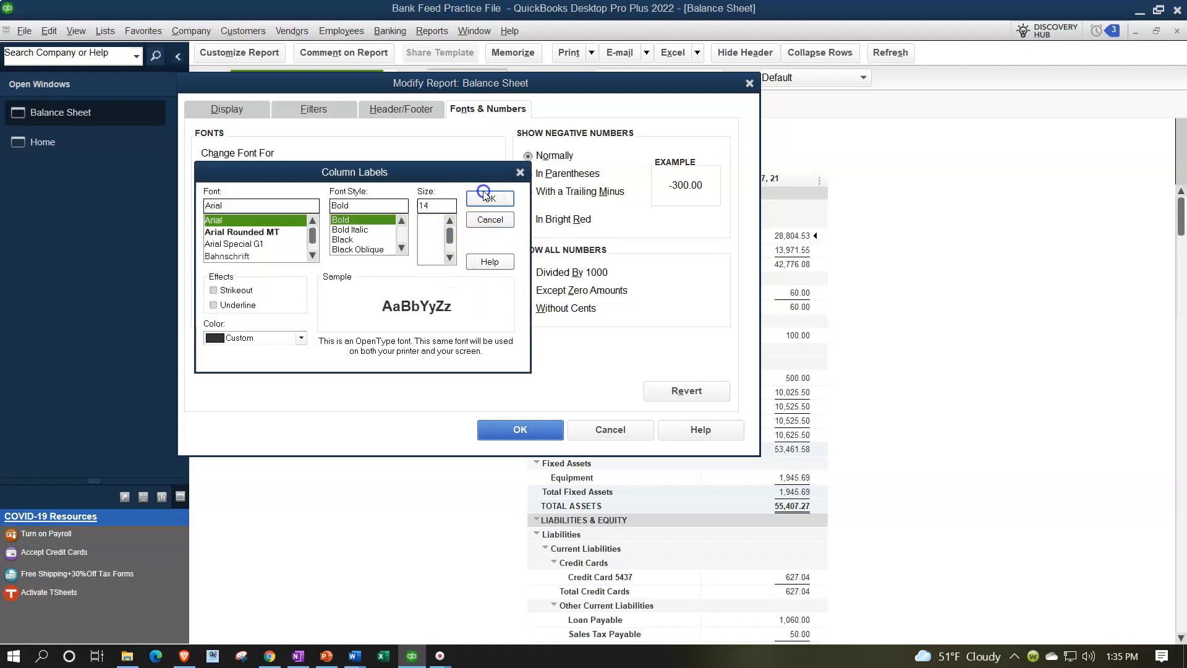
{"action": "left_click", "coordinate": [490, 198]}
{"action": "left_click", "coordinate": [529, 200]}
{"action": "left_click", "coordinate": [547, 426]}
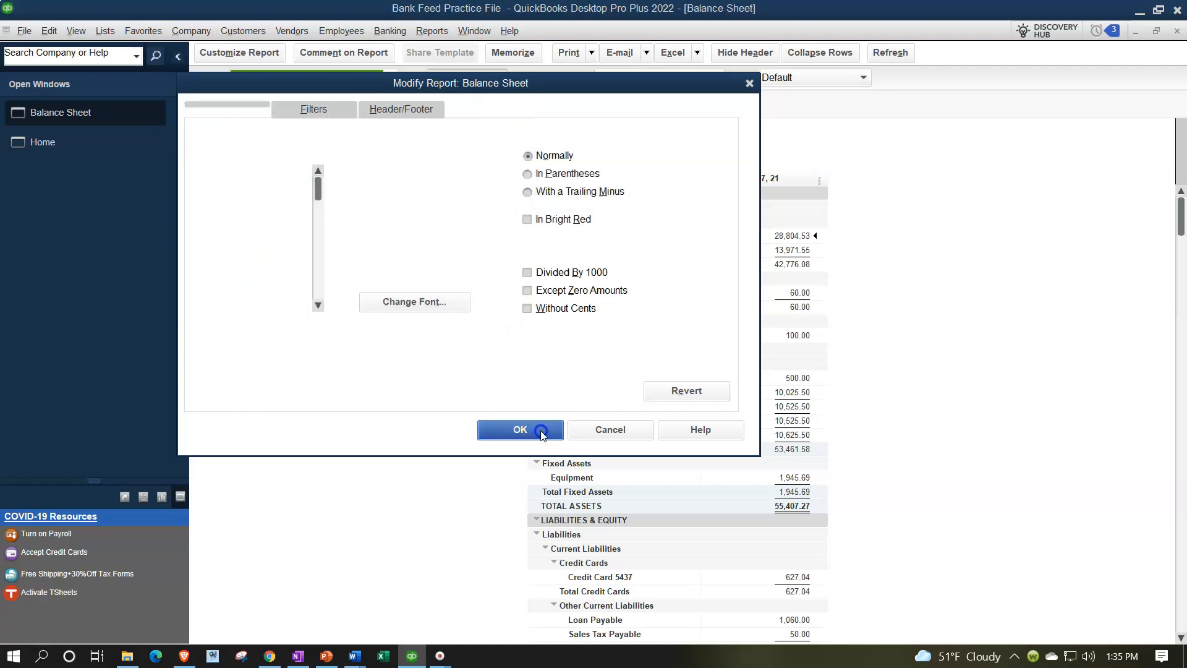
Step: Open the Profit & Loss report and set its date range from 01/01/2021 to 12/31/2021
{"action": "left_click", "coordinate": [431, 30]}
{"action": "mouse_move", "coordinate": [469, 149]}
{"action": "left_click", "coordinate": [581, 148]}
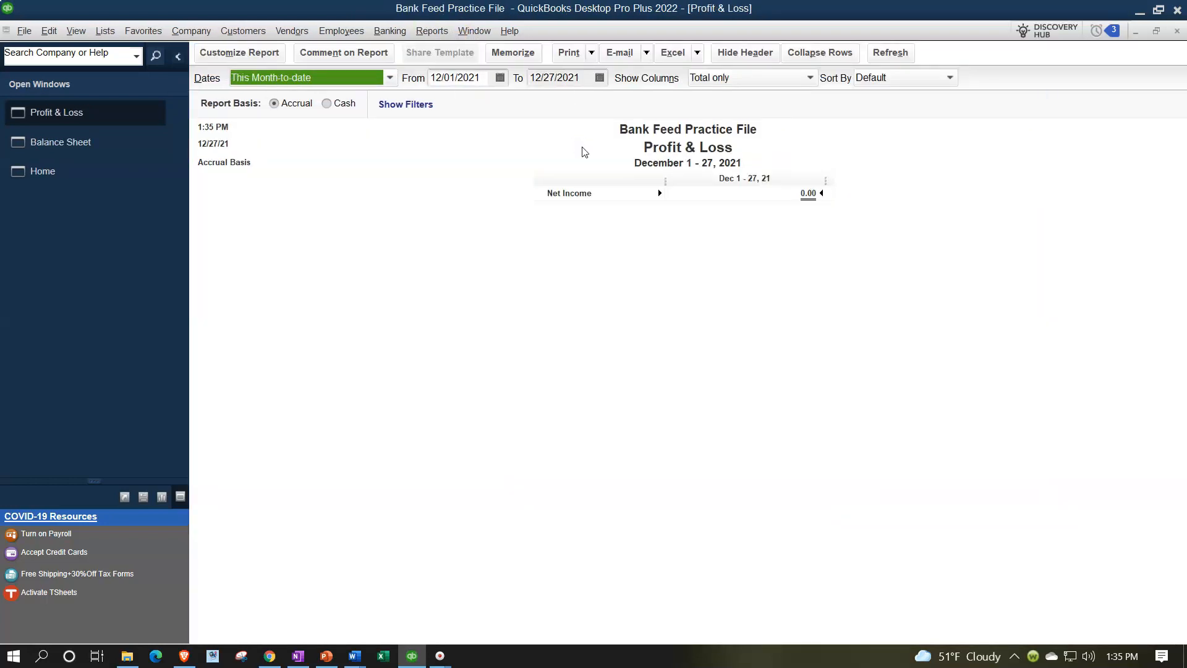
{"action": "key", "text": "Tab"}
{"action": "type", "text": "0101"}
{"action": "key", "text": "Tab"}
{"action": "type", "text": "123121"}
{"action": "key", "text": "Tab"}
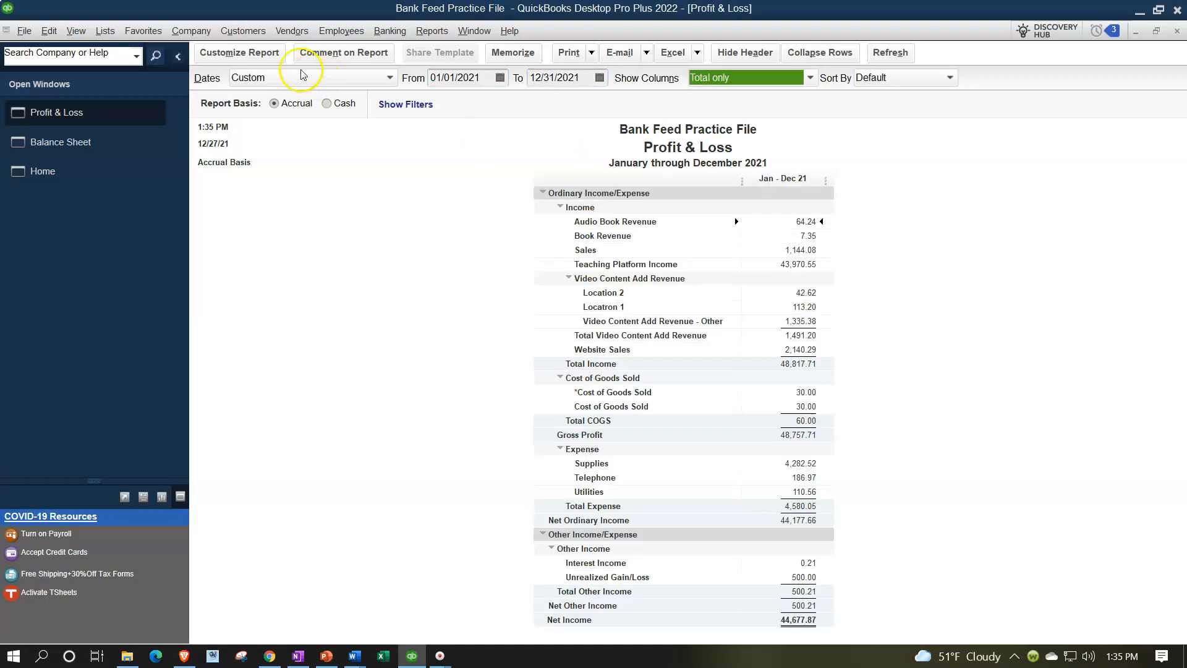
Step: Customize the Profit & Loss report's column label font to size 14 and apply the font change to the report
{"action": "left_click", "coordinate": [272, 54]}
{"action": "left_click", "coordinate": [508, 103]}
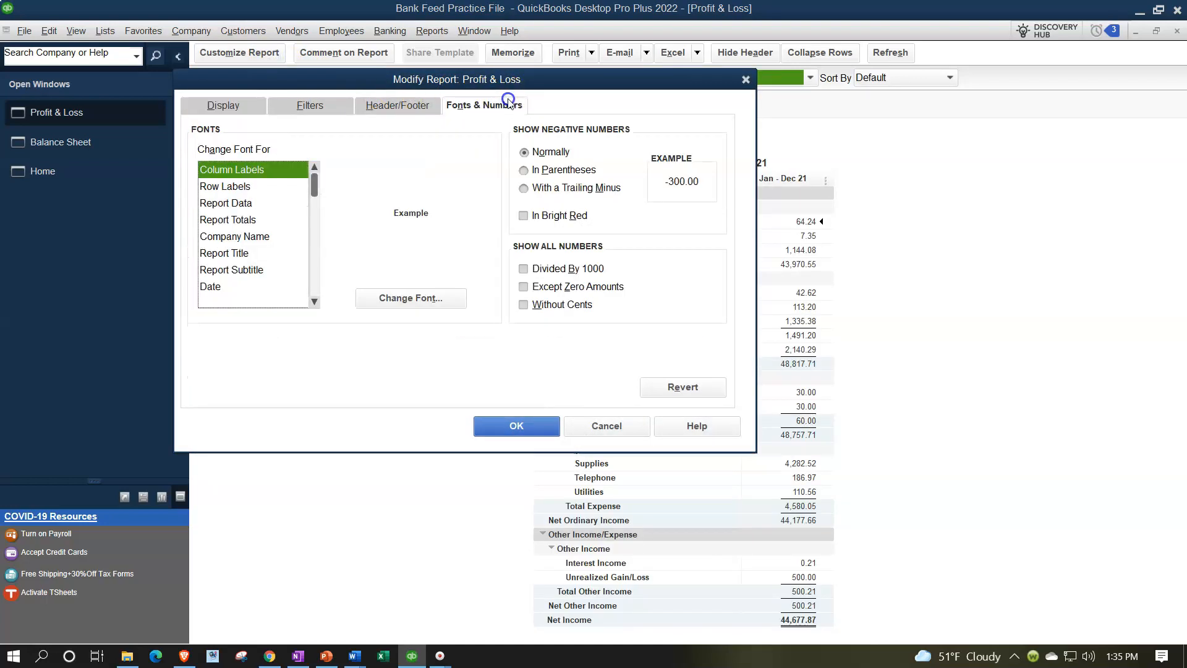
{"action": "left_click", "coordinate": [455, 300]}
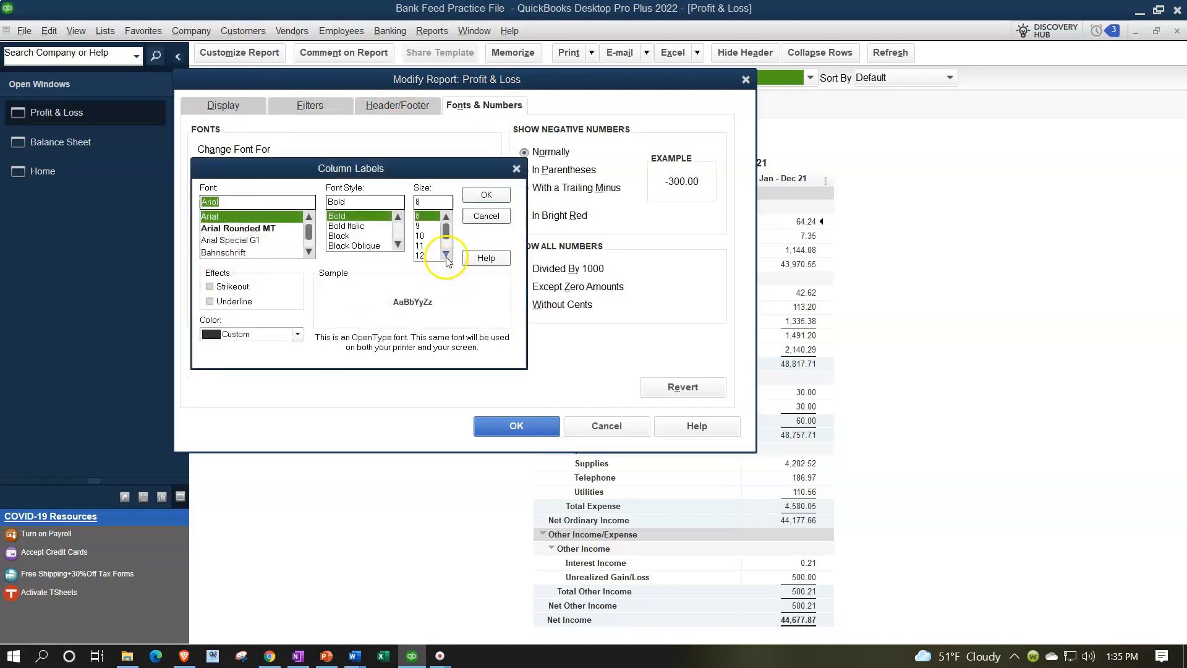
{"action": "left_click", "coordinate": [433, 255]}
{"action": "left_click", "coordinate": [486, 196]}
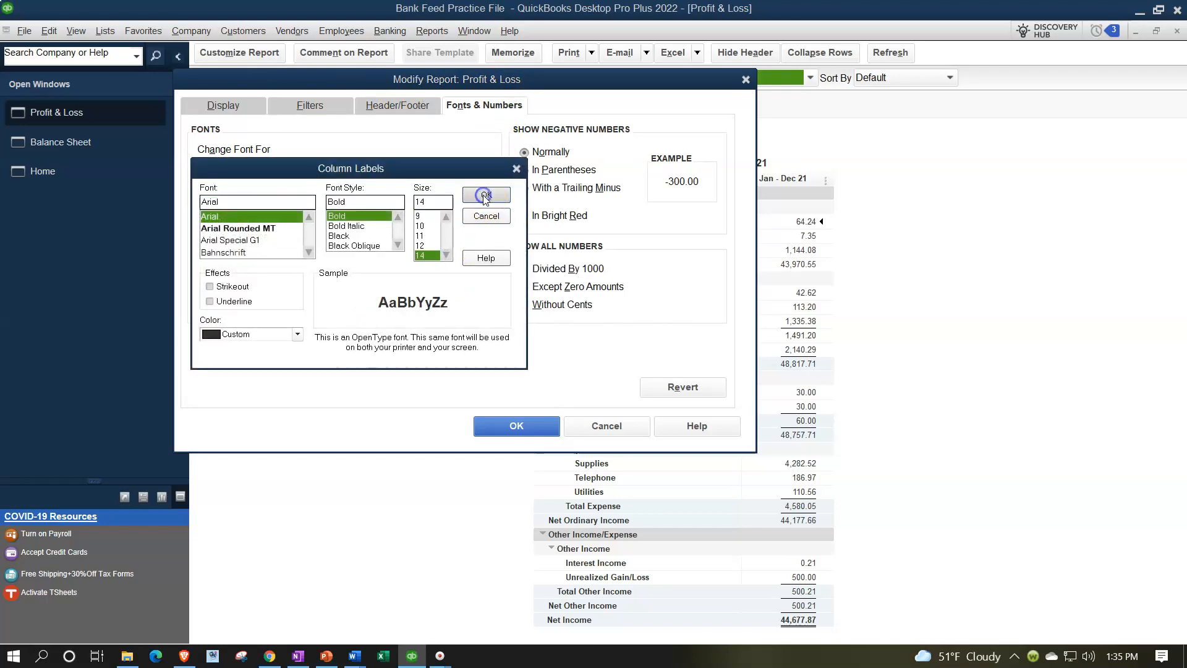
{"action": "left_click", "coordinate": [530, 199]}
{"action": "left_click", "coordinate": [537, 435]}
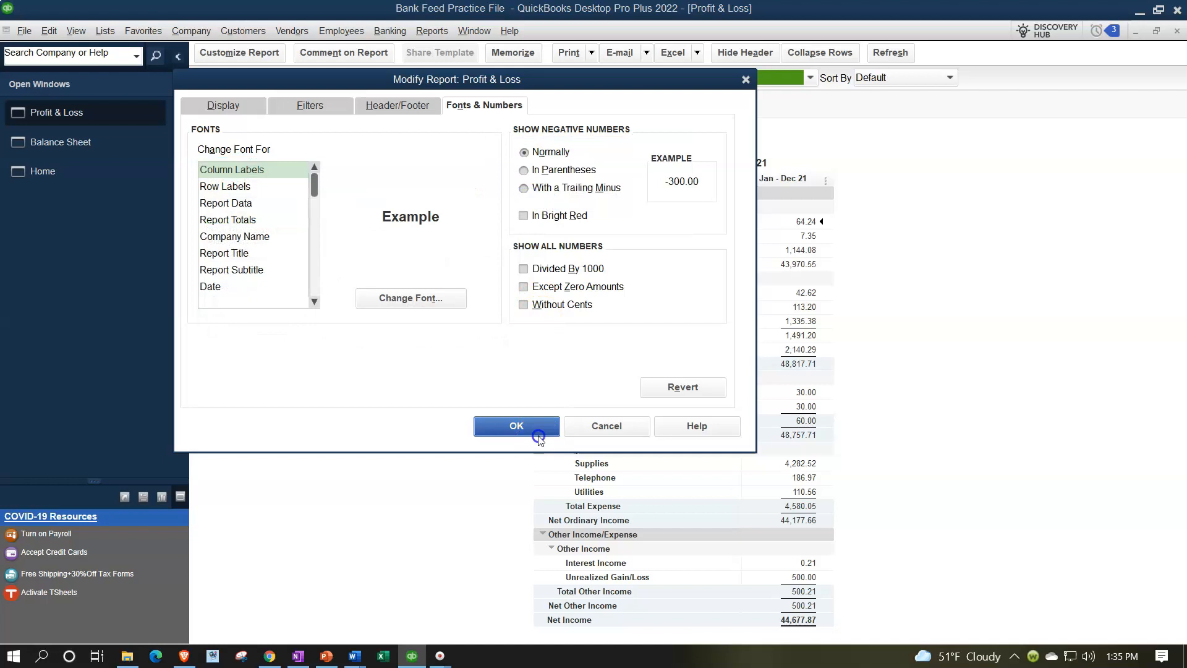
Step: Open the Trial Balance report and set its date range from 01/01/2021 to 12/31/2021
{"action": "left_click", "coordinate": [432, 31]}
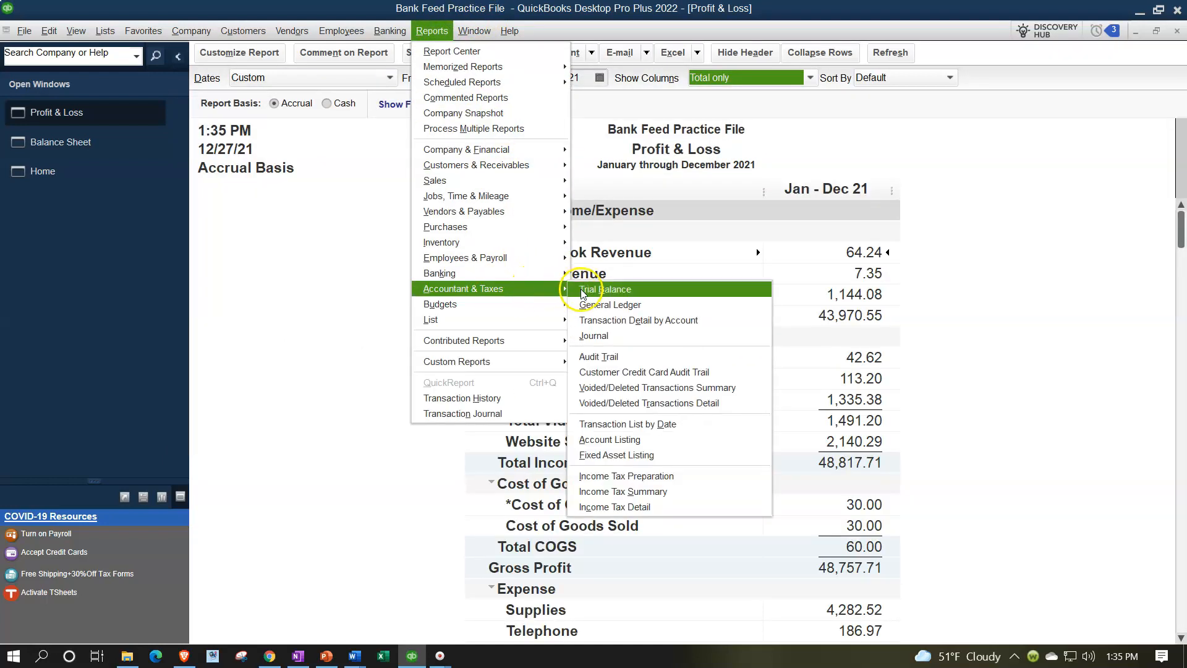
{"action": "left_click", "coordinate": [581, 289]}
{"action": "key", "text": "Tab"}
{"action": "type", "text": "01/01/202"}
{"action": "type", "text": "1"}
{"action": "key", "text": "Tab"}
{"action": "type", "text": "123121"}
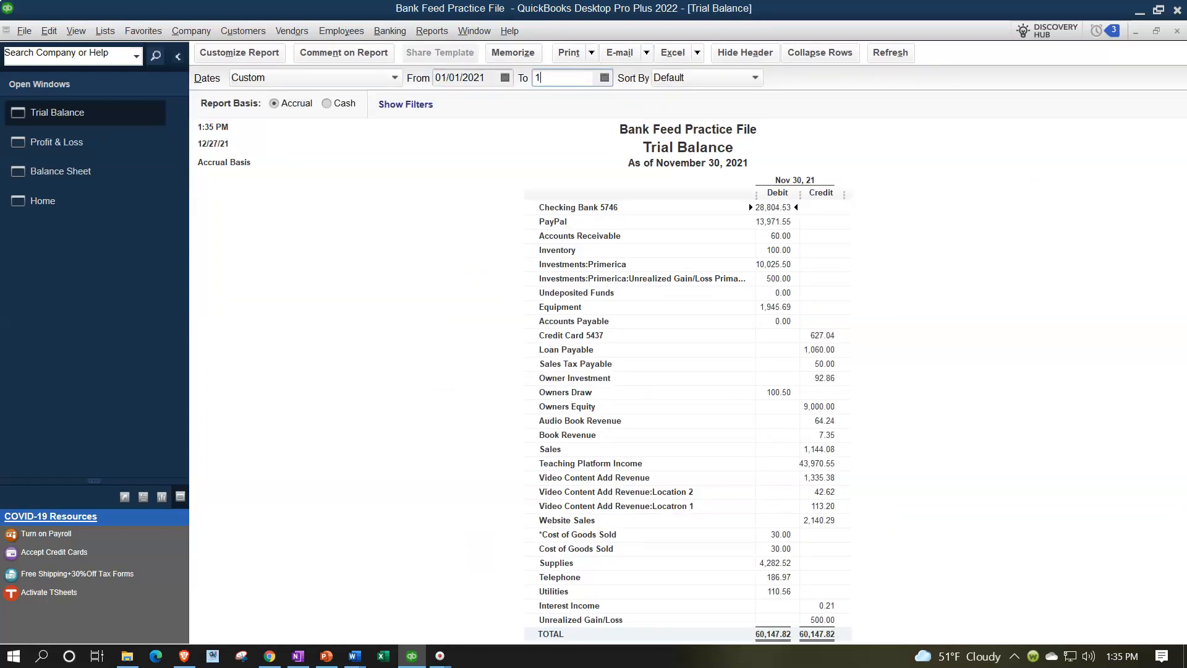
{"action": "key", "text": "Tab"}
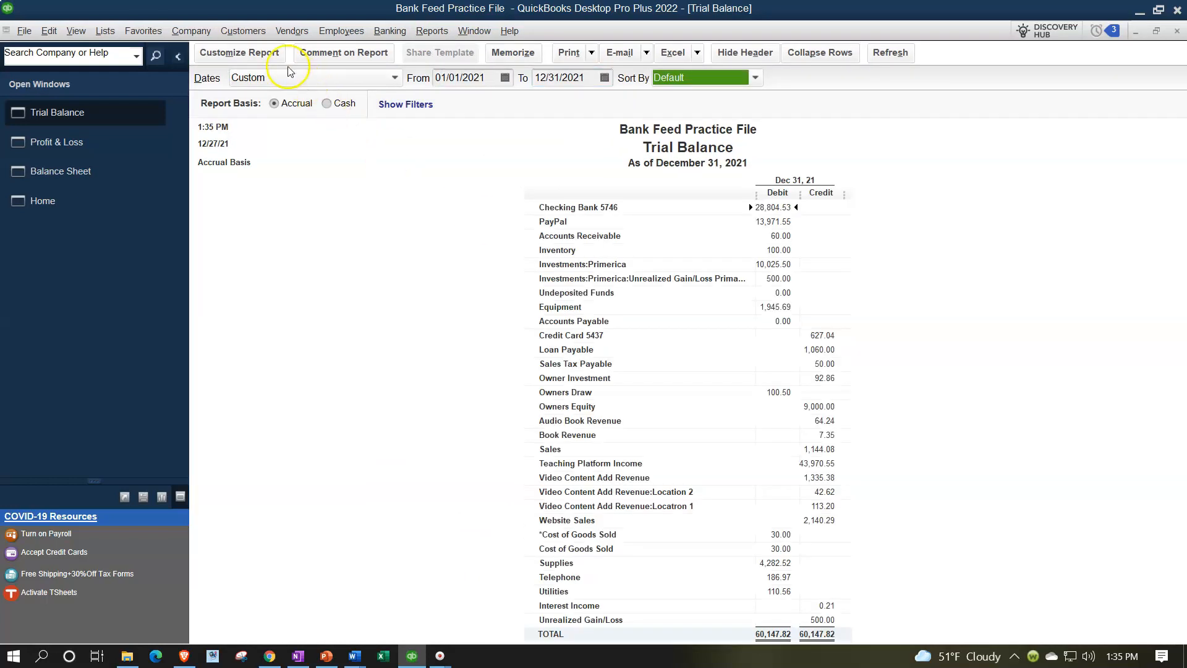
Step: Customize the Trial Balance report's column label font to size 14 and apply the font change to the report
{"action": "left_click", "coordinate": [266, 54]}
{"action": "left_click", "coordinate": [455, 102]}
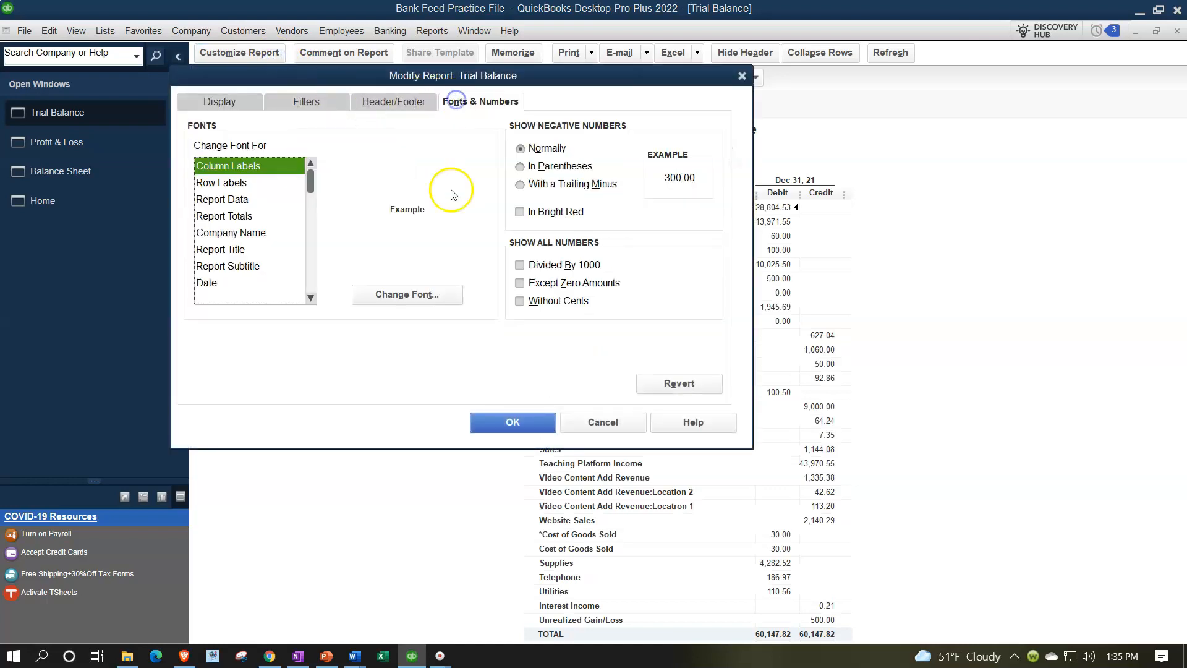
{"action": "left_click", "coordinate": [433, 294]}
{"action": "left_click", "coordinate": [442, 250]}
{"action": "left_click", "coordinate": [424, 251]}
{"action": "left_click", "coordinate": [484, 192]}
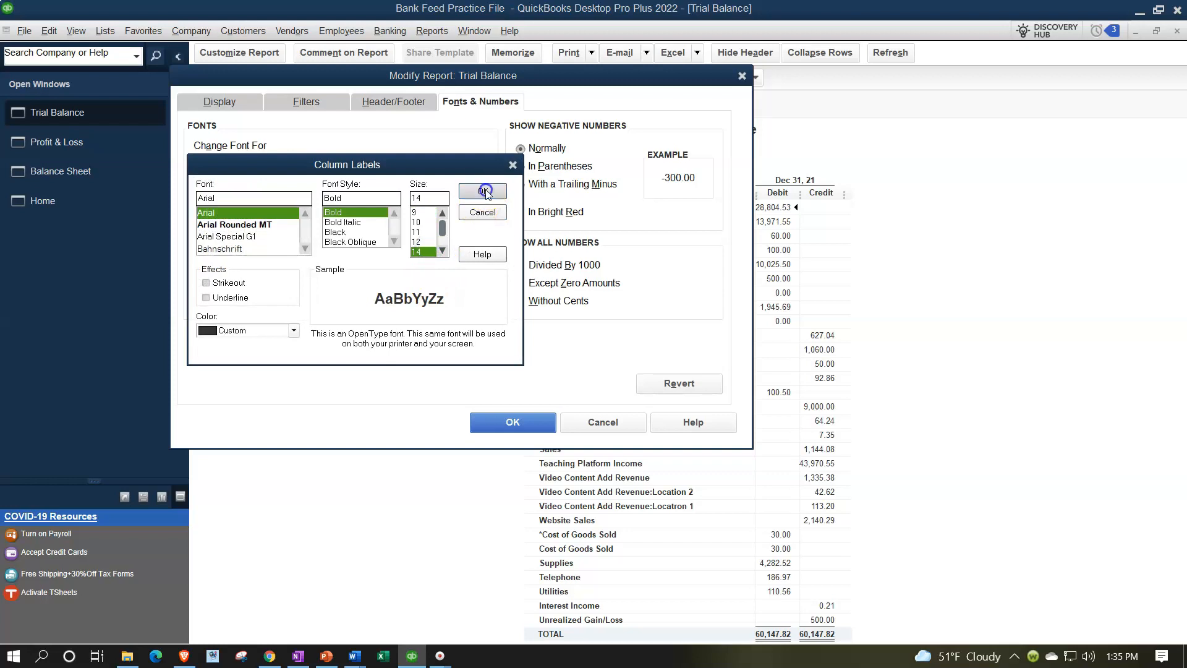
{"action": "left_click", "coordinate": [516, 198]}
{"action": "left_click", "coordinate": [514, 420]}
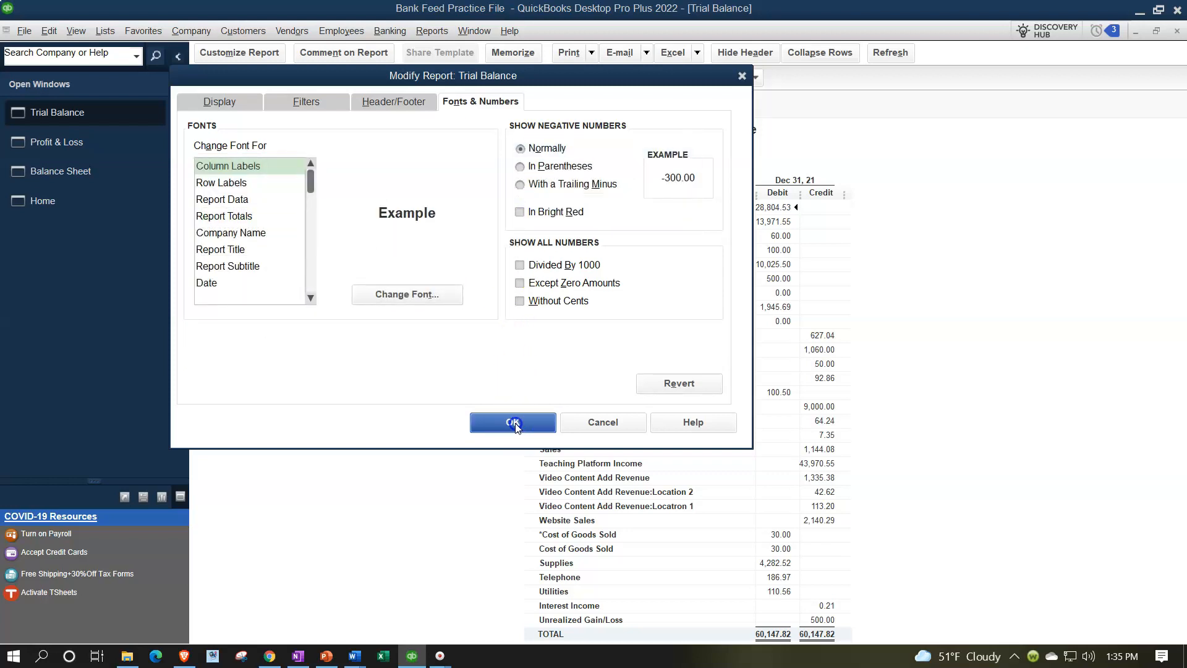
Step: Open the Bank Feeds Center and collapse the open windows sidebar to widen the transaction list
{"action": "left_click", "coordinate": [389, 30]}
{"action": "mouse_move", "coordinate": [441, 171]}
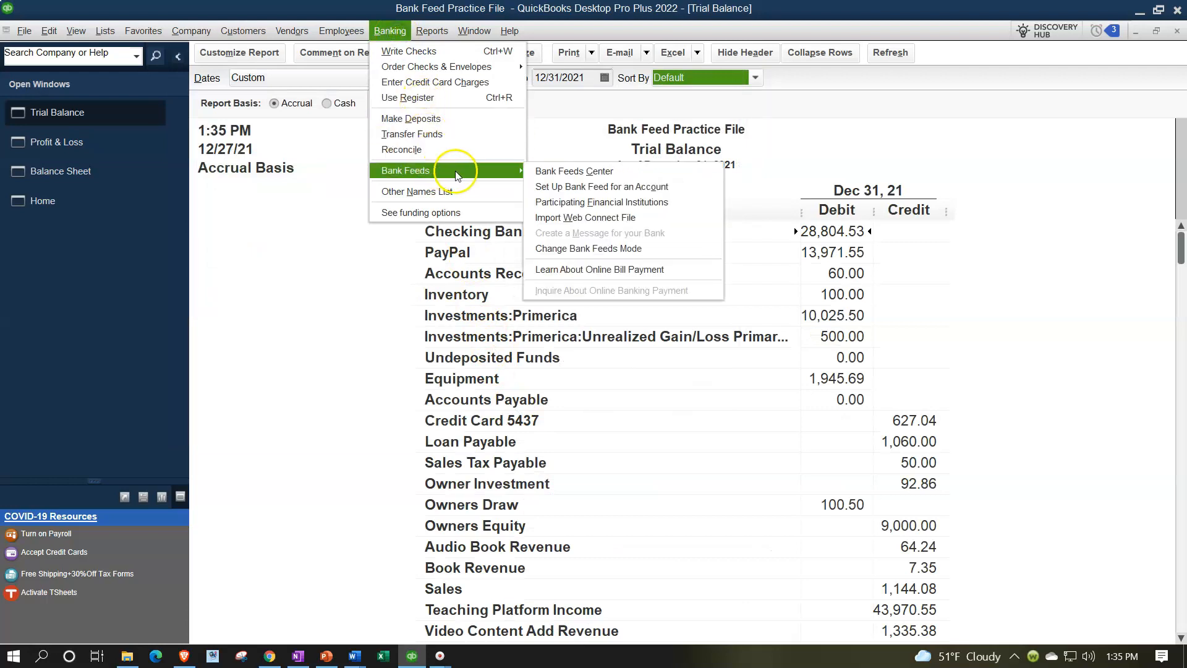
{"action": "left_click", "coordinate": [536, 169]}
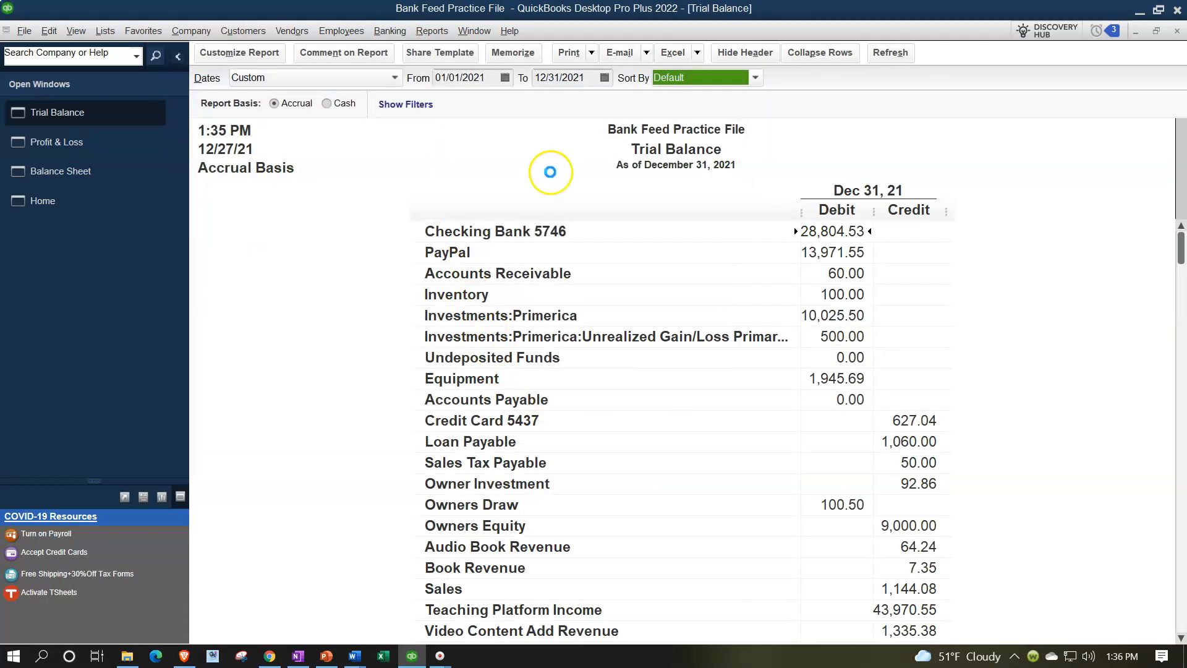
{"action": "left_click", "coordinate": [1125, 56]}
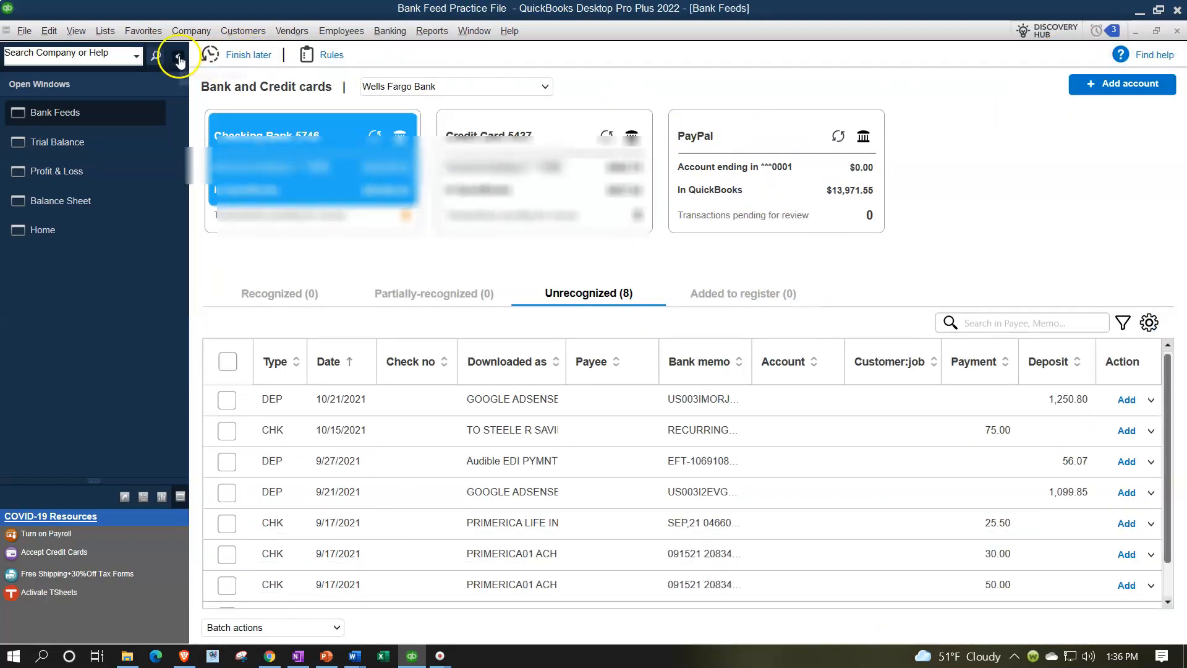
{"action": "left_click", "coordinate": [178, 56]}
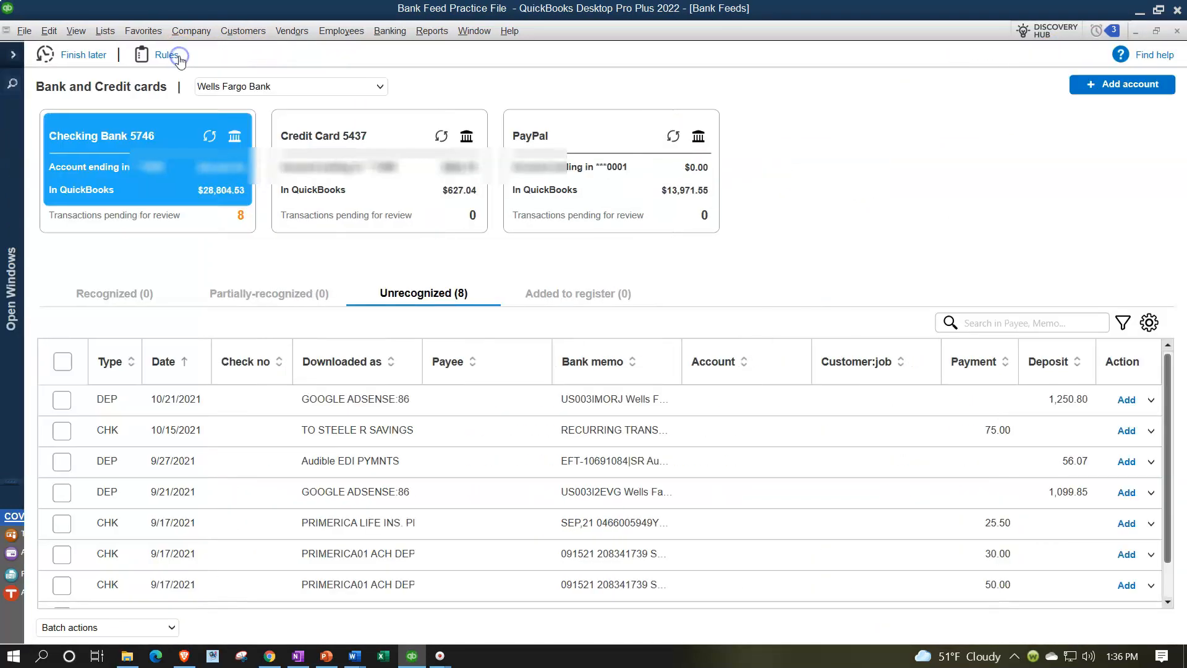
Step: Filter the unrecognized checking transactions to type CHK and sort them by the Downloaded as column
{"action": "left_click", "coordinate": [1123, 322]}
{"action": "left_click", "coordinate": [1134, 412]}
{"action": "left_click", "coordinate": [1039, 432]}
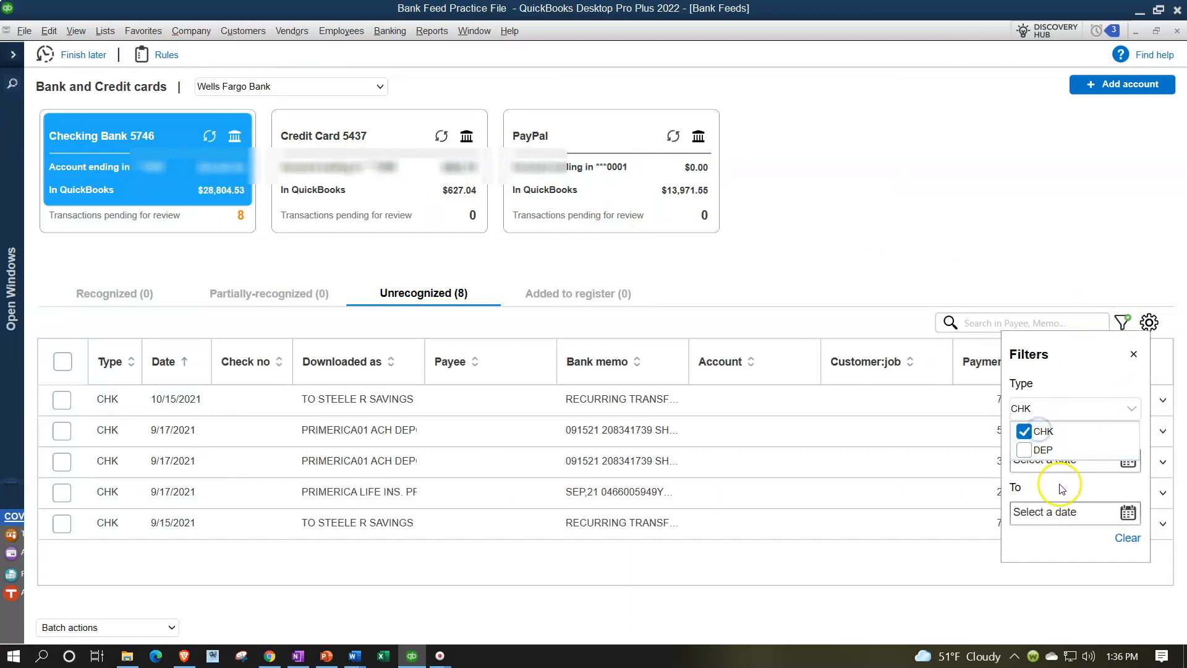
{"action": "left_click", "coordinate": [1132, 354]}
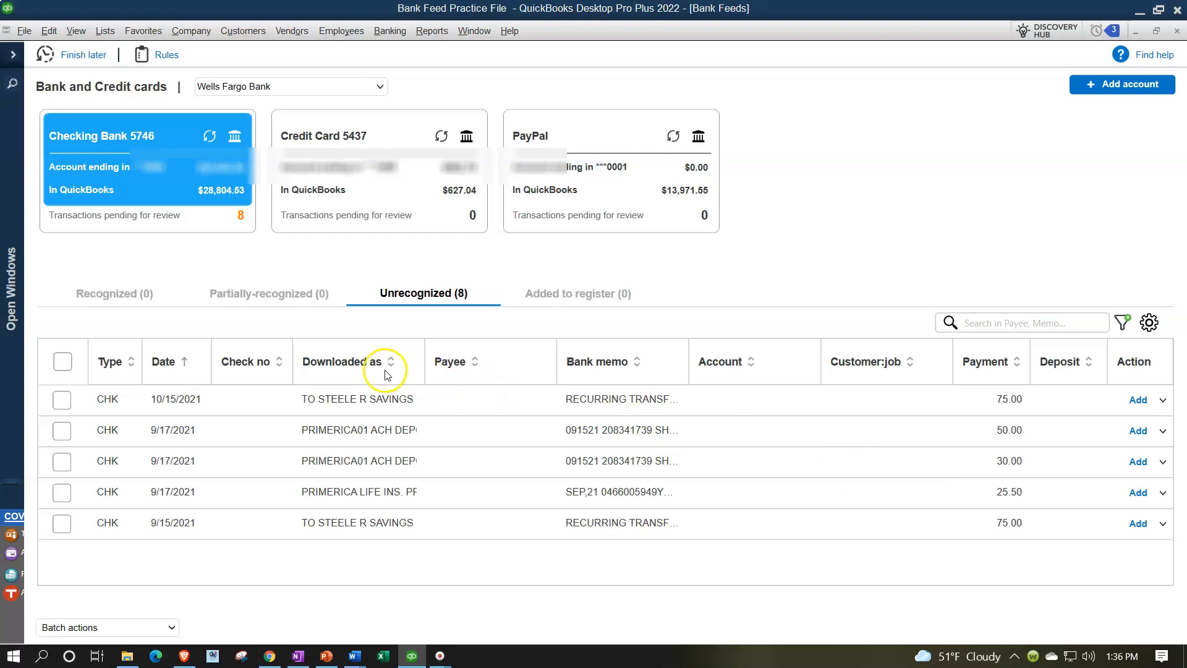
{"action": "left_click", "coordinate": [352, 363]}
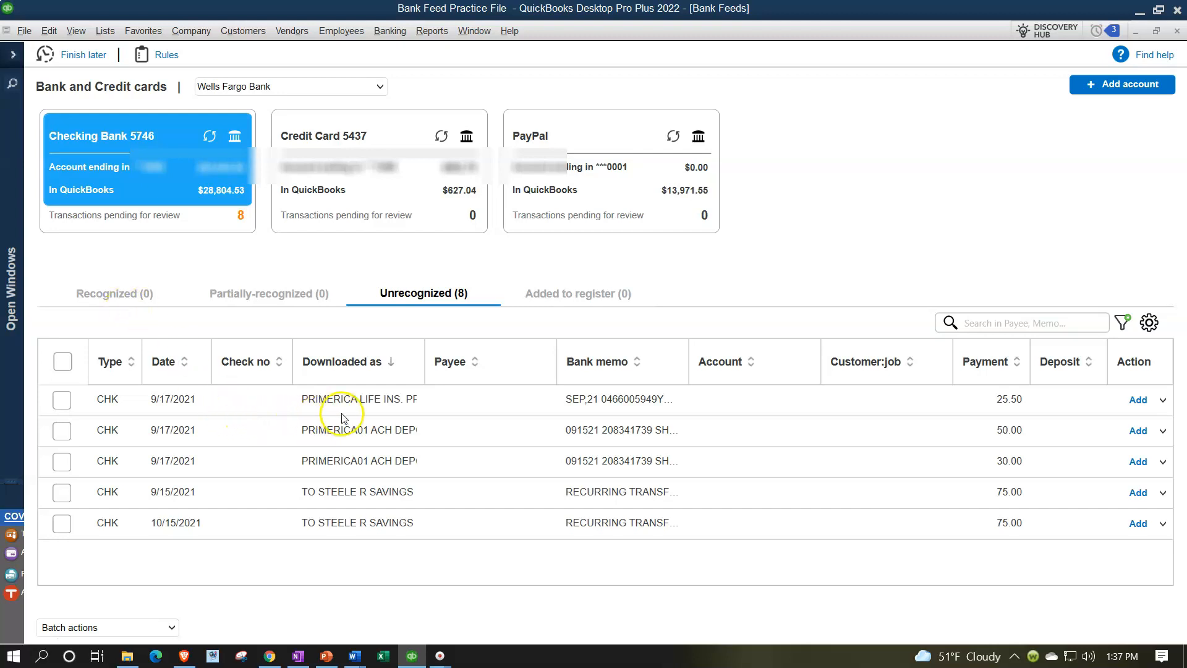
Step: Open the 25.50 Primerica Life Ins. transaction for adding more details and move its window aside to reveal the transaction list
{"action": "left_click", "coordinate": [1162, 403]}
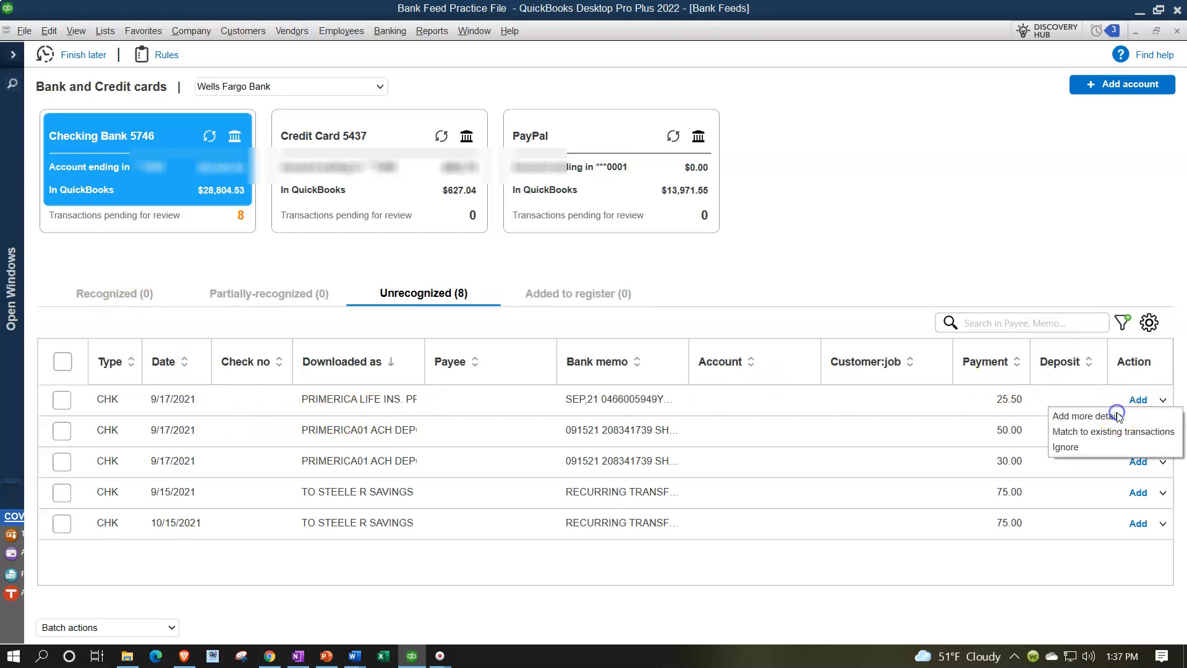
{"action": "left_click", "coordinate": [1118, 413]}
{"action": "left_click_drag", "start_coordinate": [496, 35], "coordinate": [740, 67]}
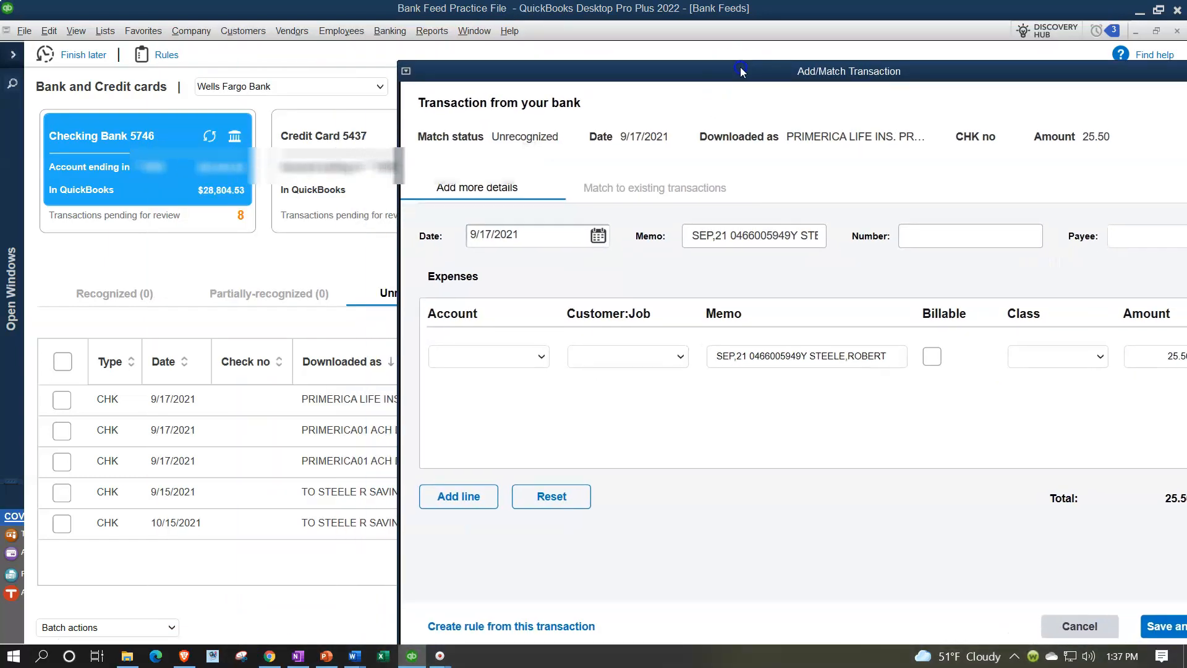
Step: Assign the transaction's expense line to Insurance, setting up Insurance as a new Expense account
{"action": "left_click", "coordinate": [488, 361]}
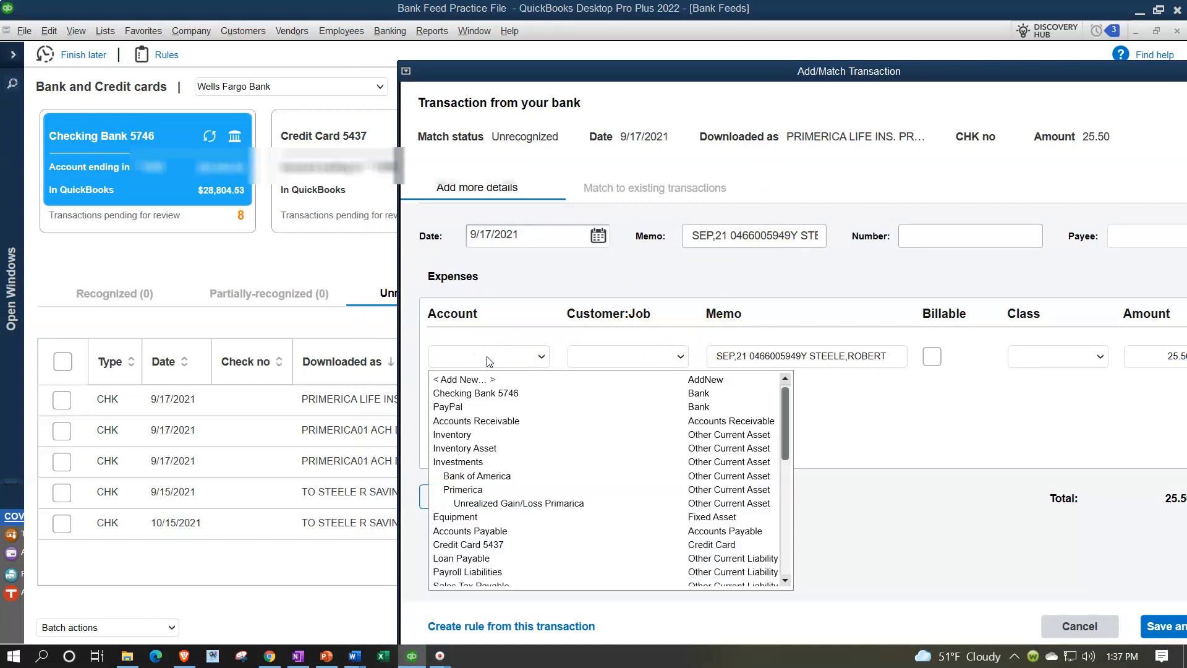
{"action": "type", "text": "In"}
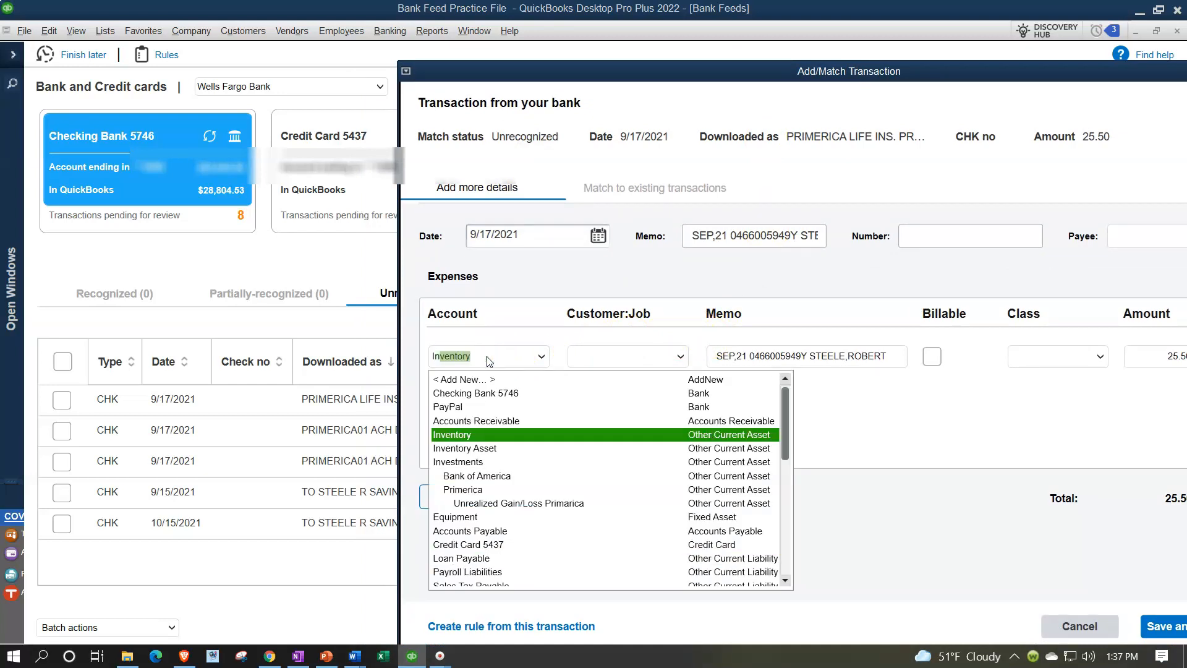
{"action": "key", "text": "BackSpace"}
{"action": "type", "text": "Ins"}
{"action": "type", "text": "Insu"}
{"action": "key", "text": "Tab"}
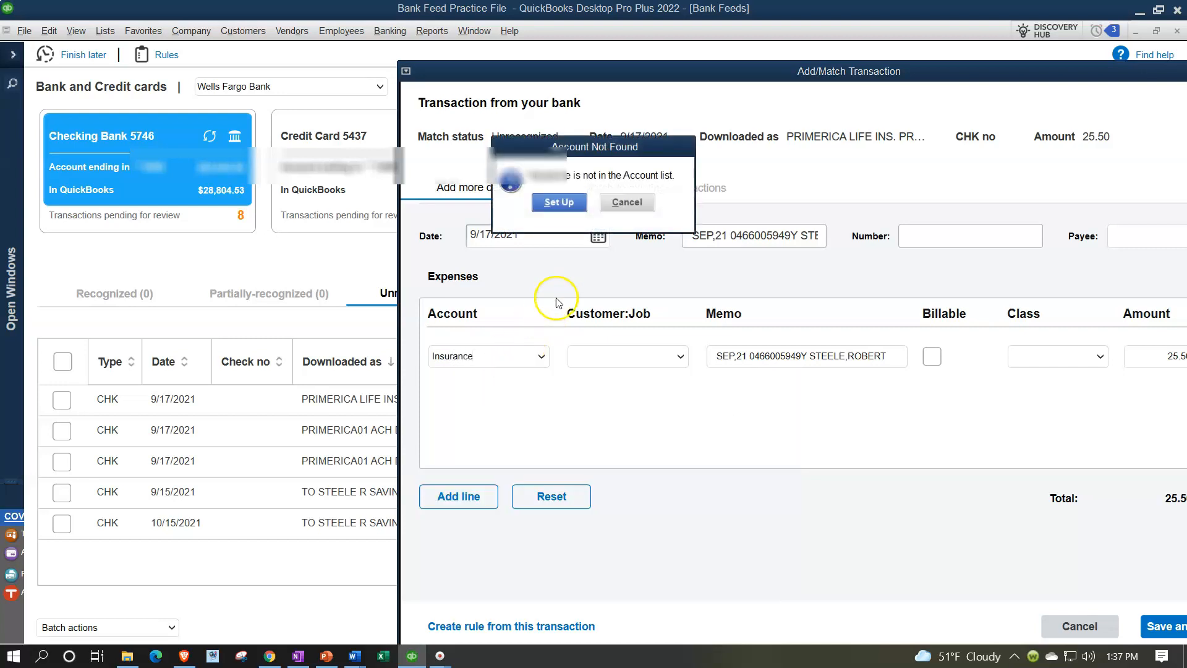
{"action": "left_click", "coordinate": [555, 202]}
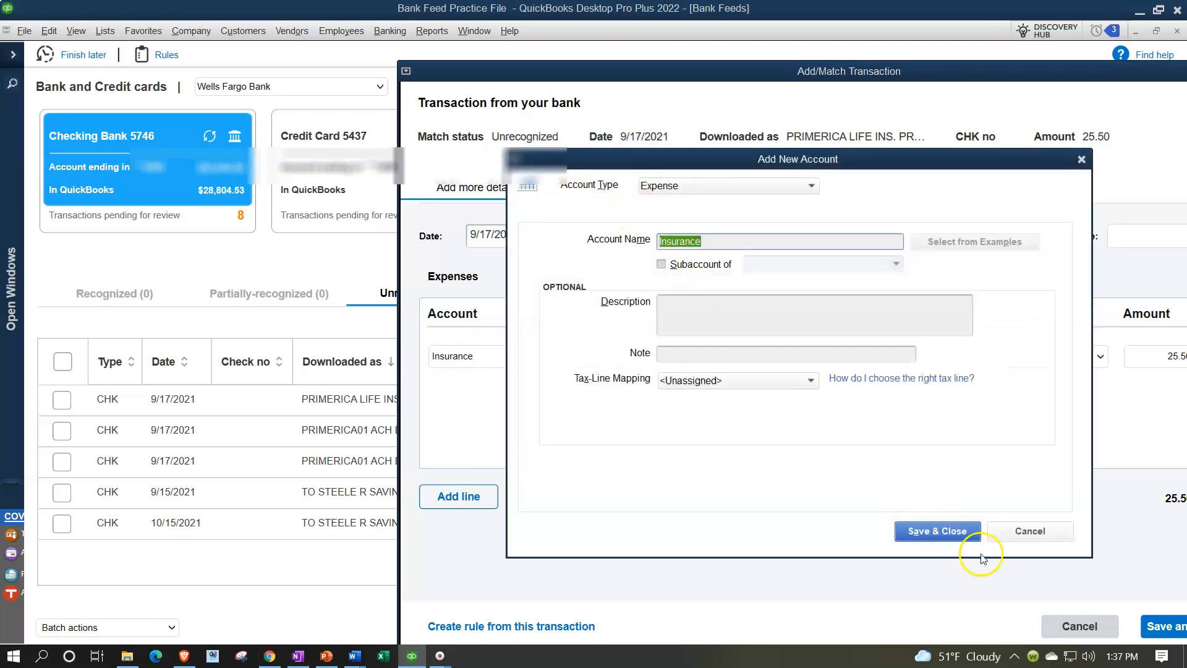
{"action": "left_click", "coordinate": [962, 531]}
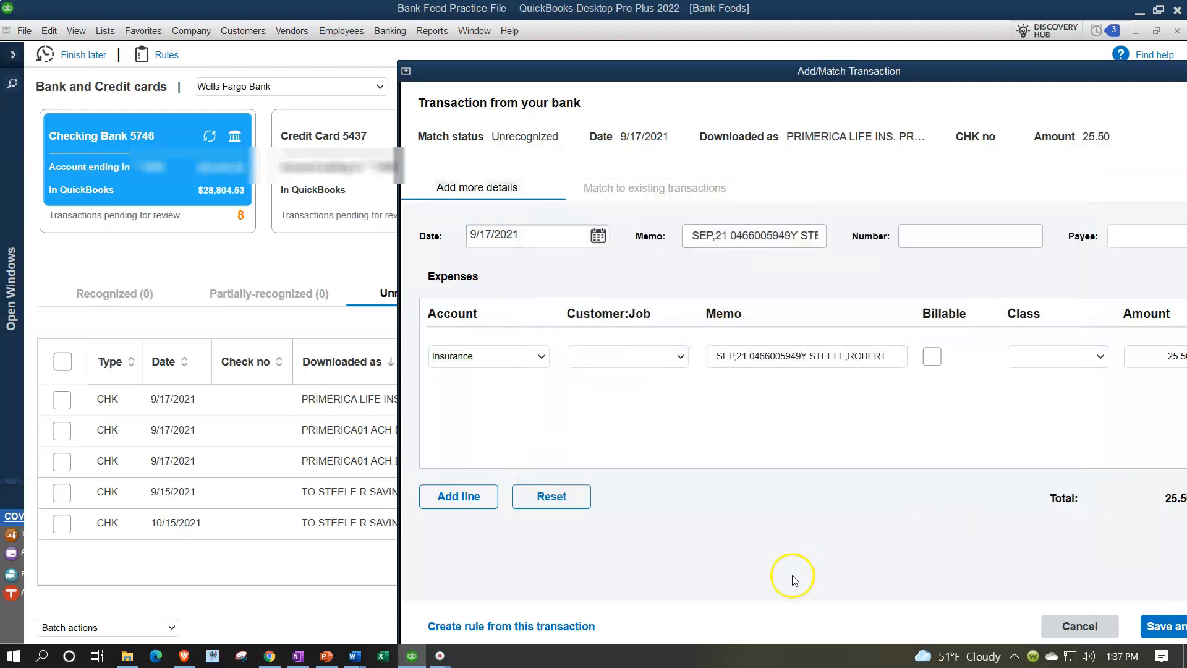
Step: Create a rule from this transaction and name it Primerica Life
{"action": "left_click", "coordinate": [510, 626]}
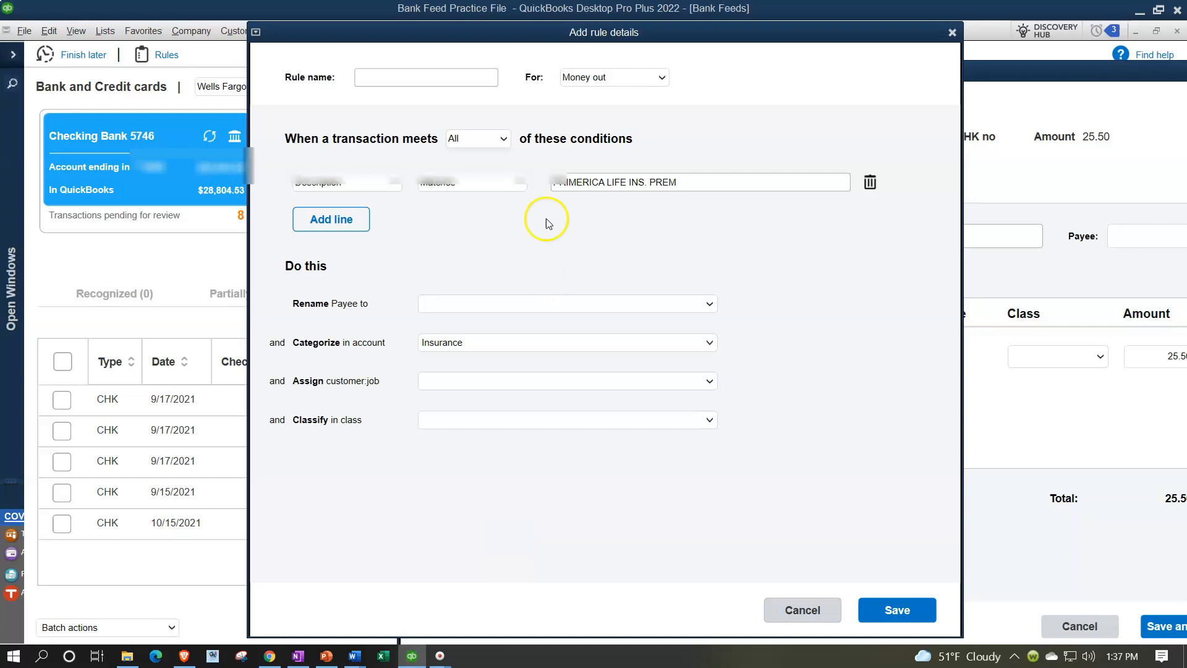
{"action": "left_click_drag", "start_coordinate": [485, 36], "coordinate": [634, 56]}
{"action": "left_click", "coordinate": [529, 92]}
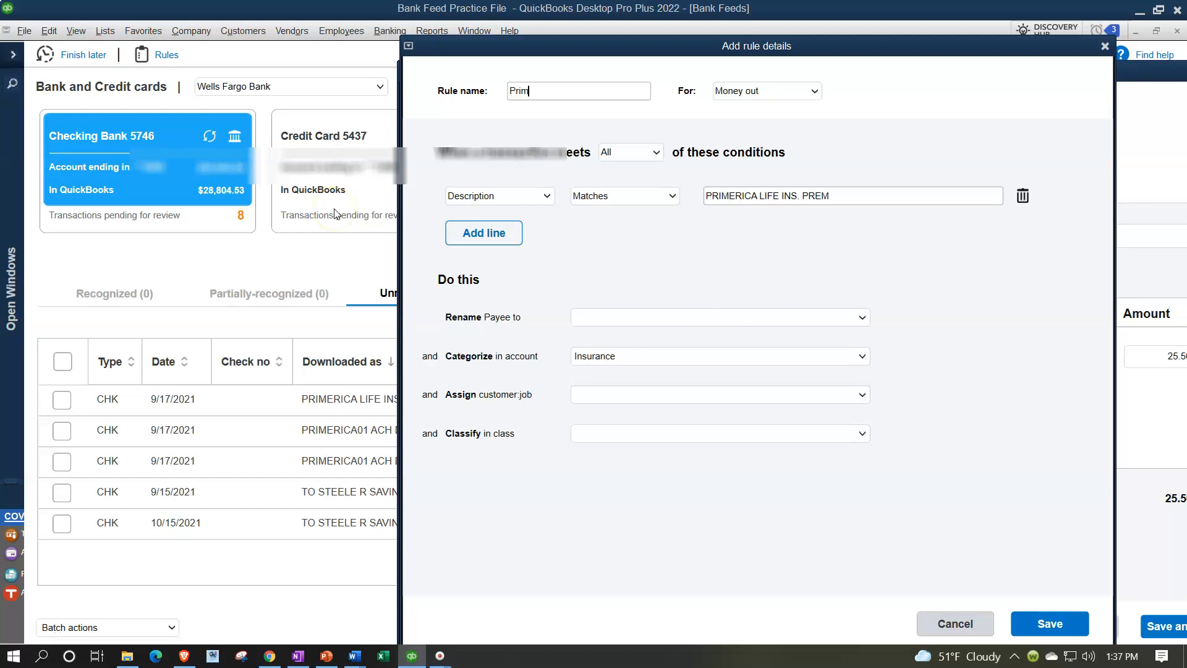
{"action": "key", "text": "Tab"}
{"action": "key", "text": "Tab"}
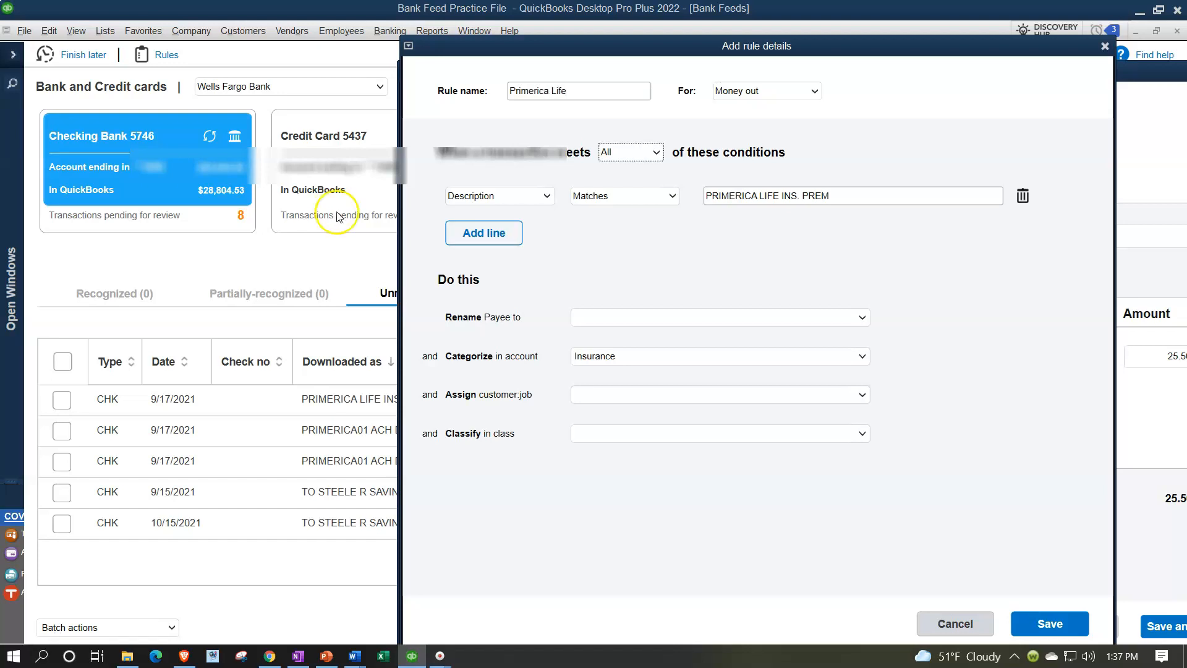
Step: Make the rule apply when any condition is met, with the description condition set to Contains PRIMERICA LIFE
{"action": "left_click", "coordinate": [657, 154]}
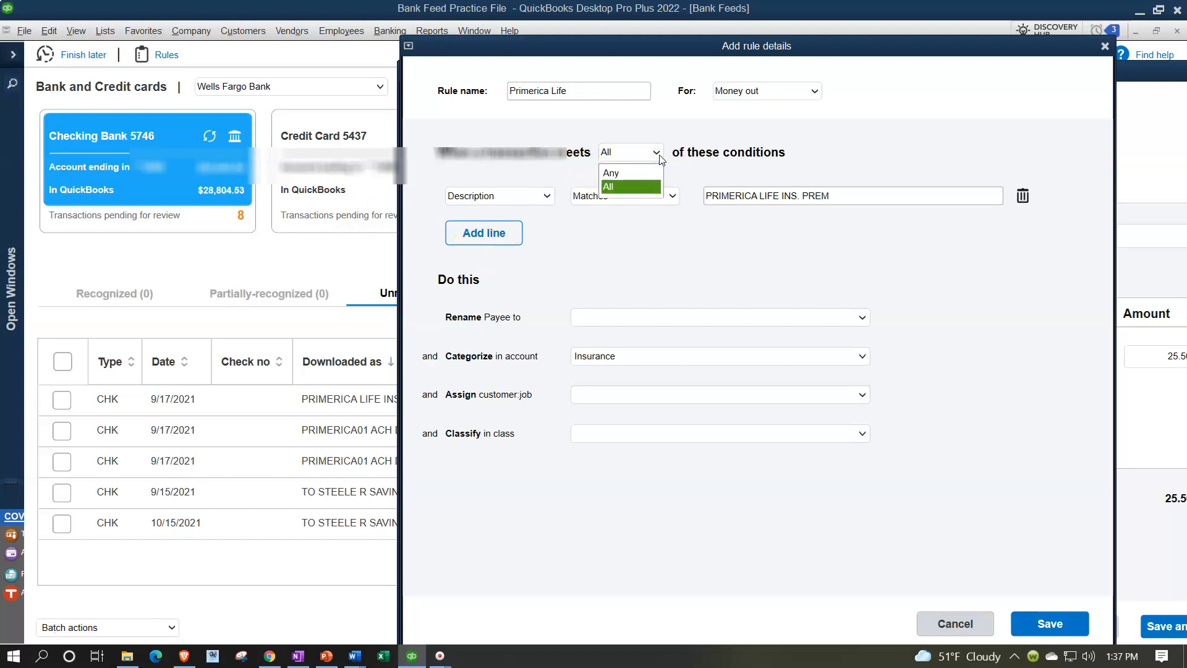
{"action": "left_click", "coordinate": [631, 174]}
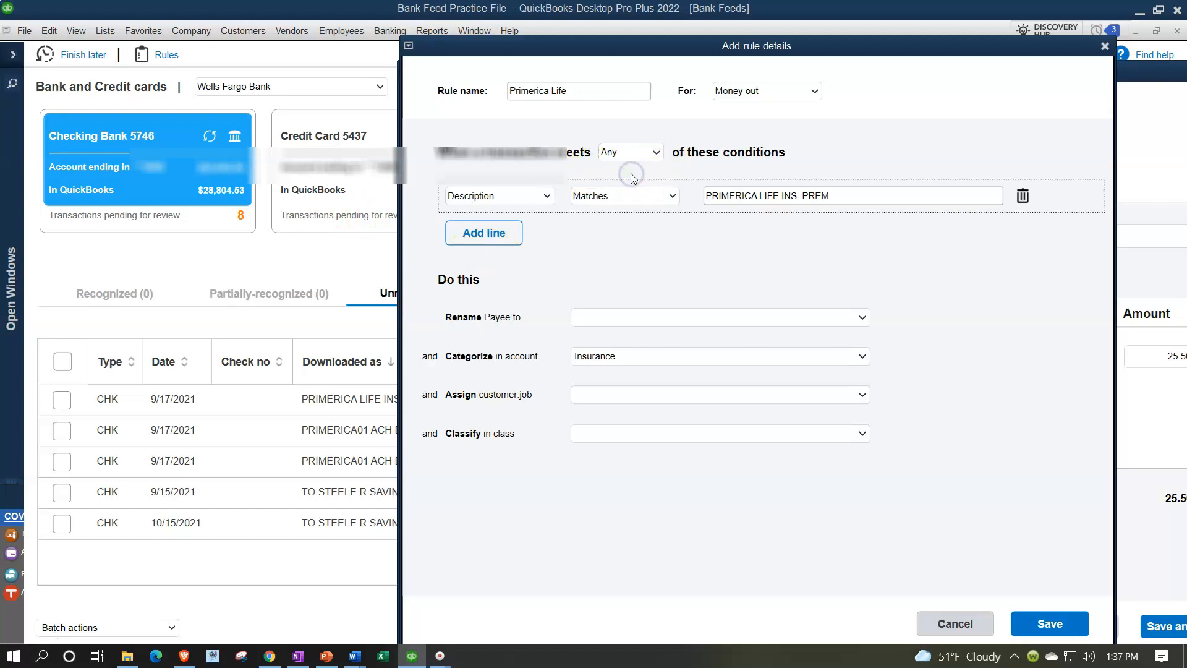
{"action": "left_click", "coordinate": [547, 198]}
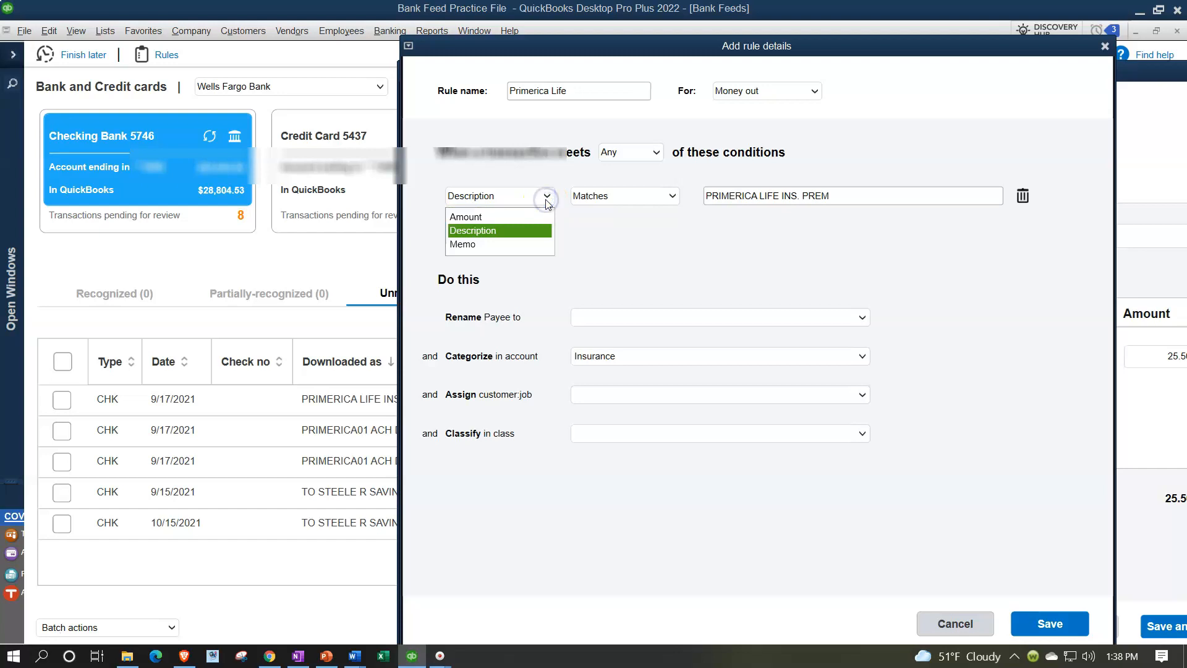
{"action": "left_click", "coordinate": [545, 198]}
{"action": "left_click", "coordinate": [614, 198]}
{"action": "left_click", "coordinate": [611, 232]}
{"action": "left_click", "coordinate": [838, 199]}
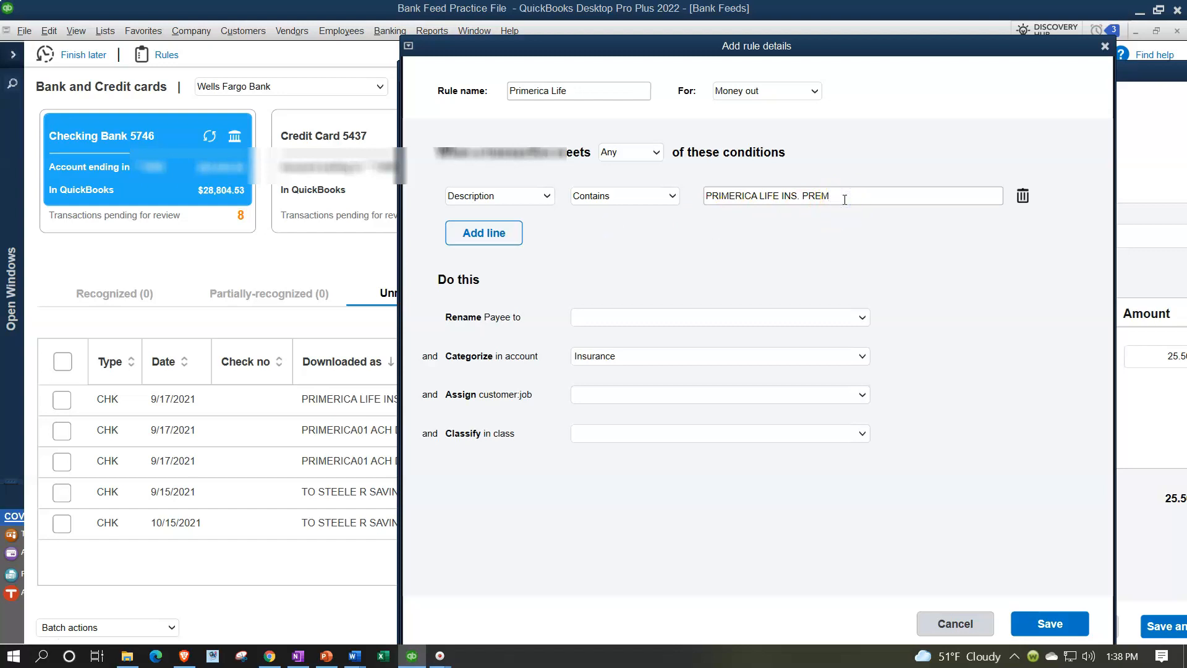
{"action": "key", "text": "BackSpace"}
{"action": "key", "text": "BackSpace"}
Step: Set the rule's category to a new Expense account named Liability, created as a subaccount of Insurance
{"action": "left_click", "coordinate": [862, 358]}
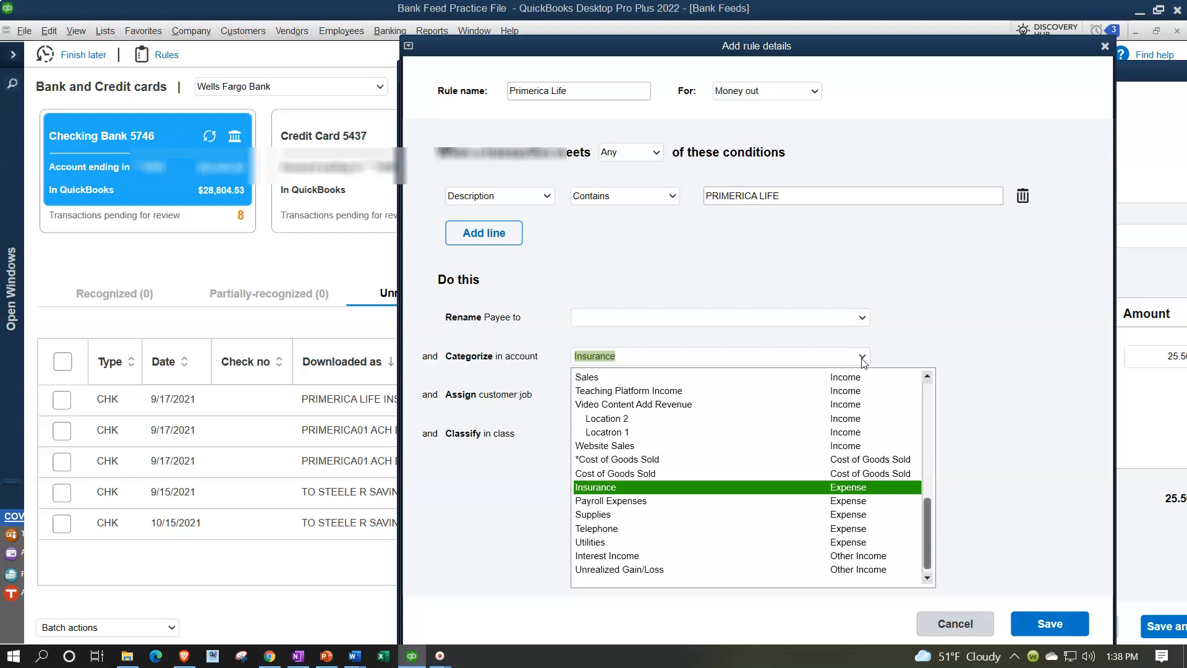
{"action": "left_click", "coordinate": [863, 358]}
{"action": "left_click", "coordinate": [861, 357]}
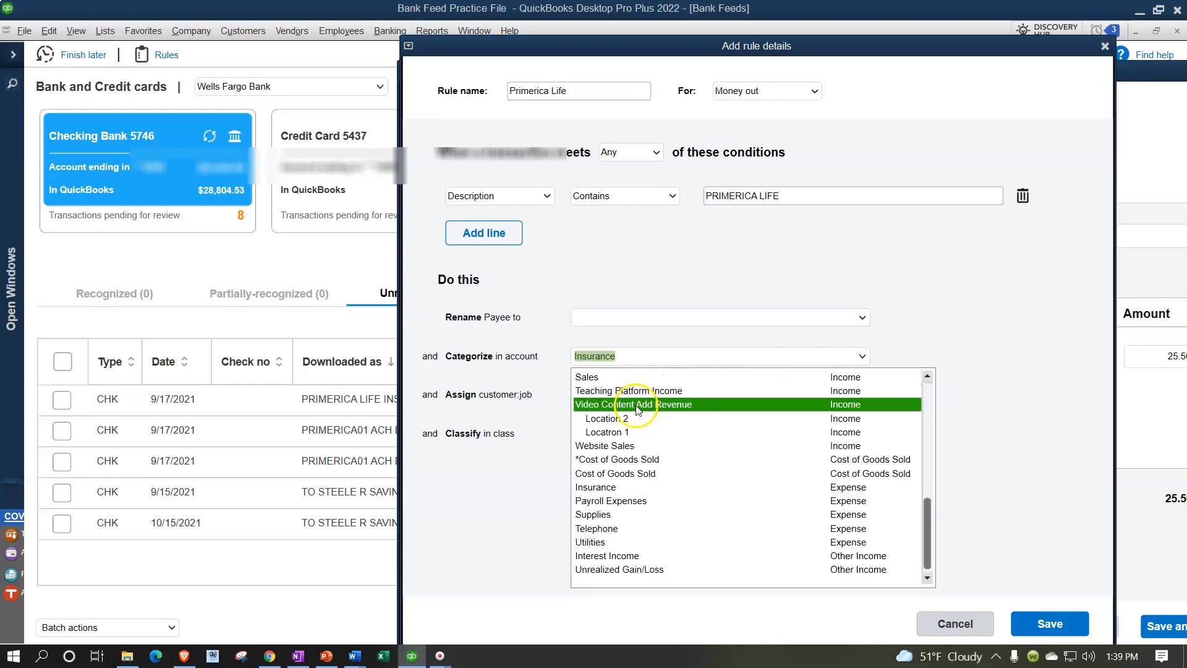
{"action": "scroll", "coordinate": [569, 392], "scroll_direction": "up", "scroll_amount": 8}
{"action": "left_click", "coordinate": [606, 376]}
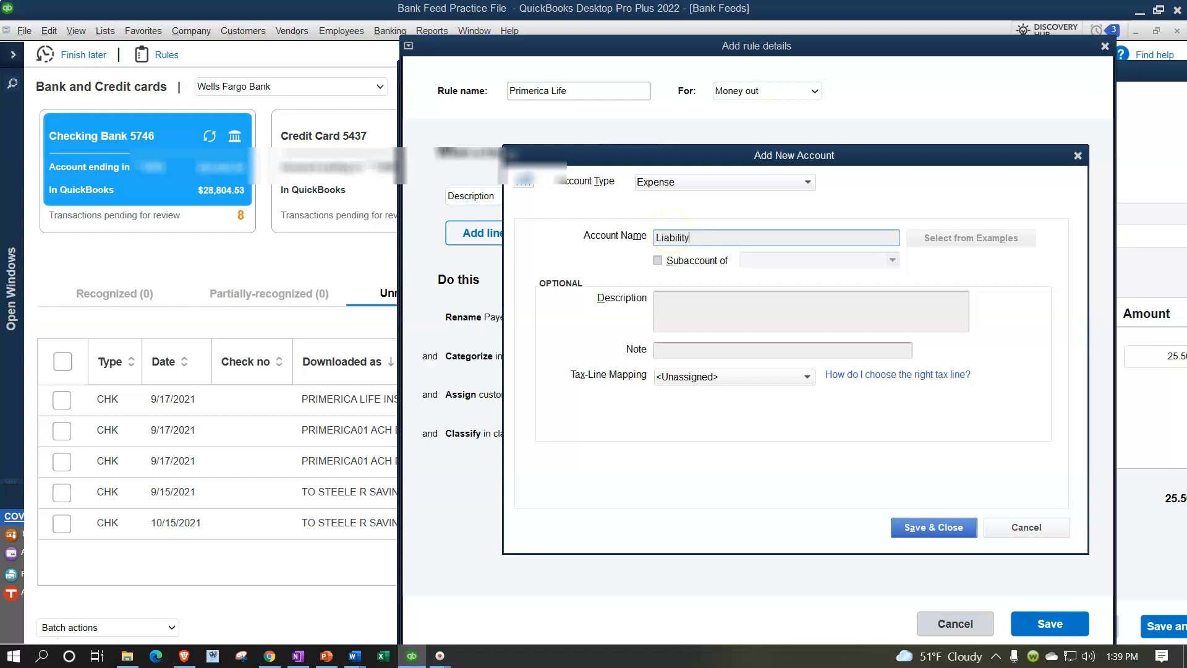
{"action": "left_click", "coordinate": [674, 262]}
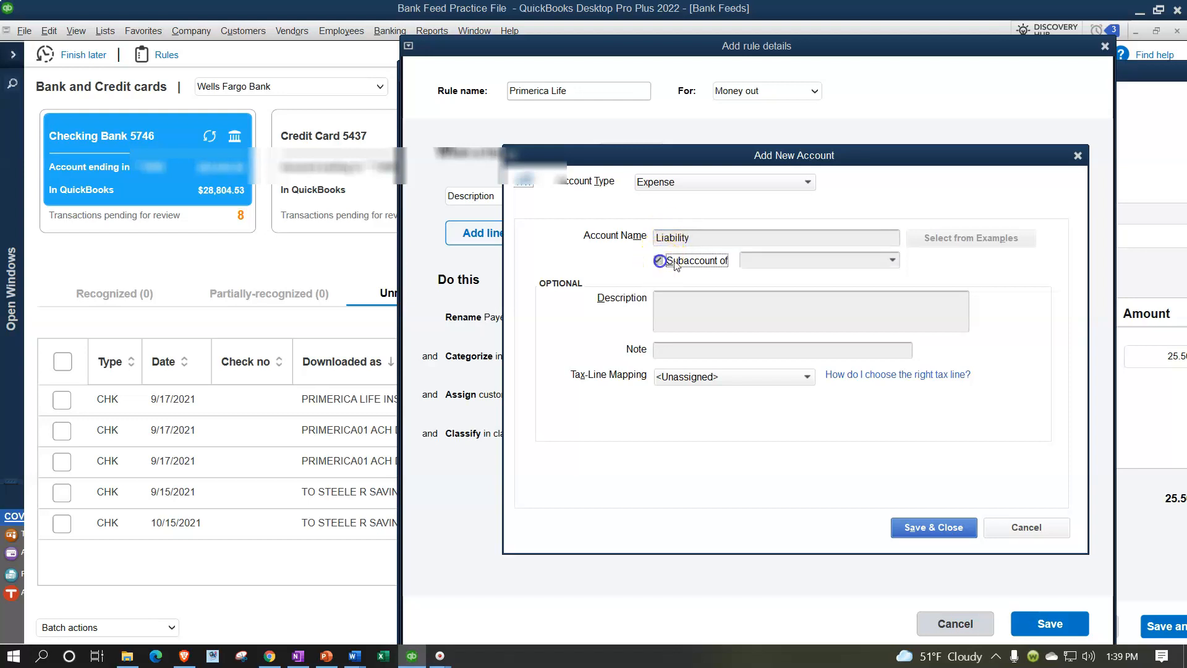
{"action": "left_click", "coordinate": [892, 262]}
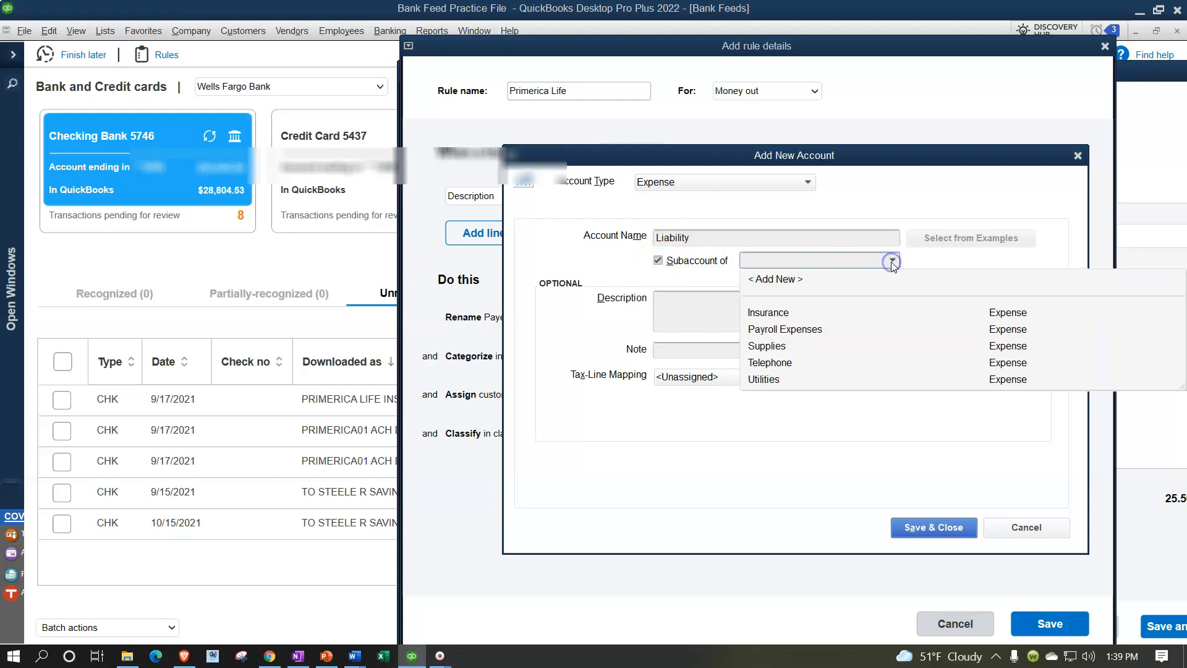
{"action": "type", "text": "Insurance"}
{"action": "key", "text": "Tab"}
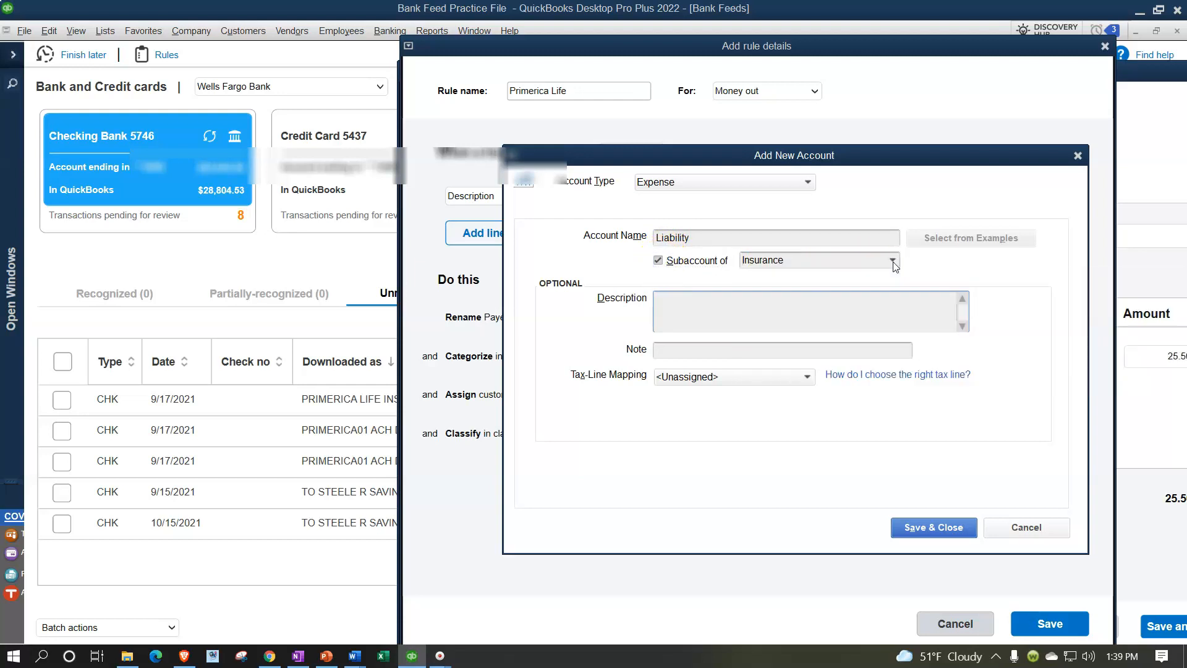
{"action": "left_click", "coordinate": [945, 530]}
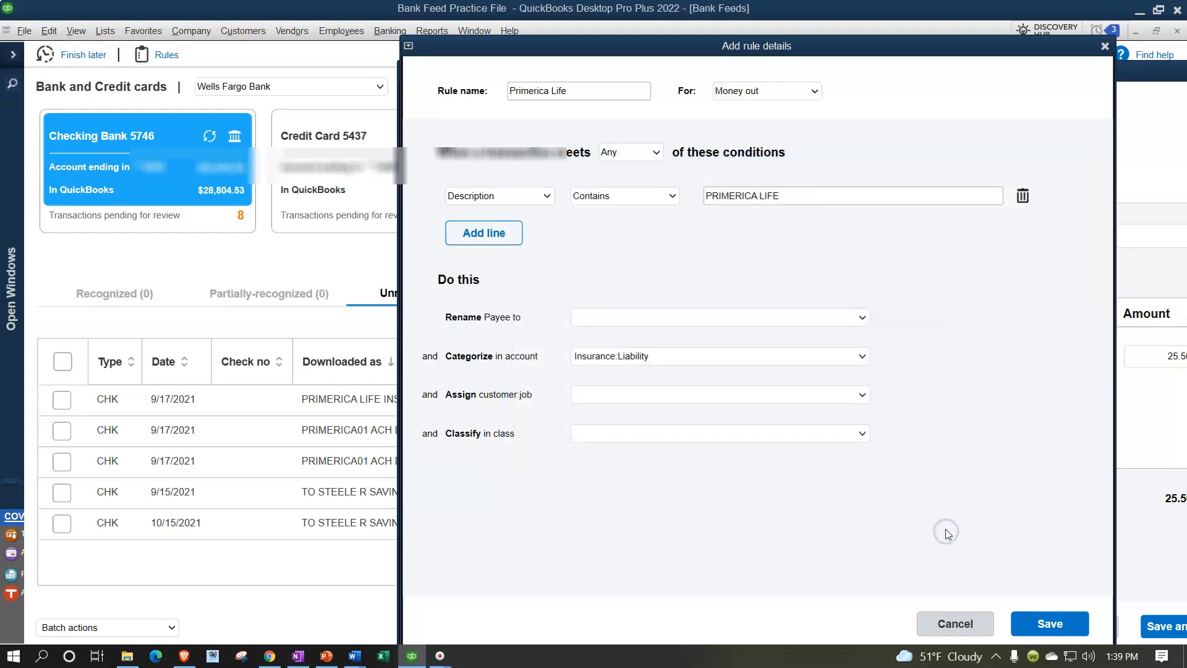
Step: Save the rule and add the Primerica Life transaction to the register, accepting its past date
{"action": "left_click", "coordinate": [1051, 621]}
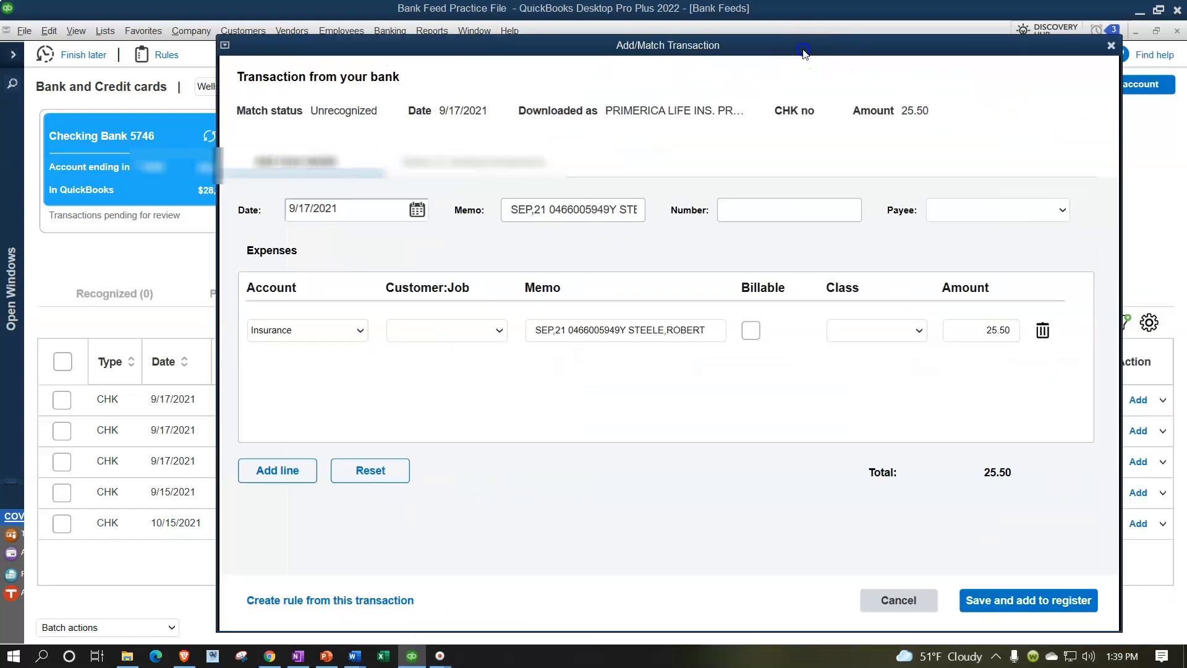
{"action": "left_click", "coordinate": [1010, 591]}
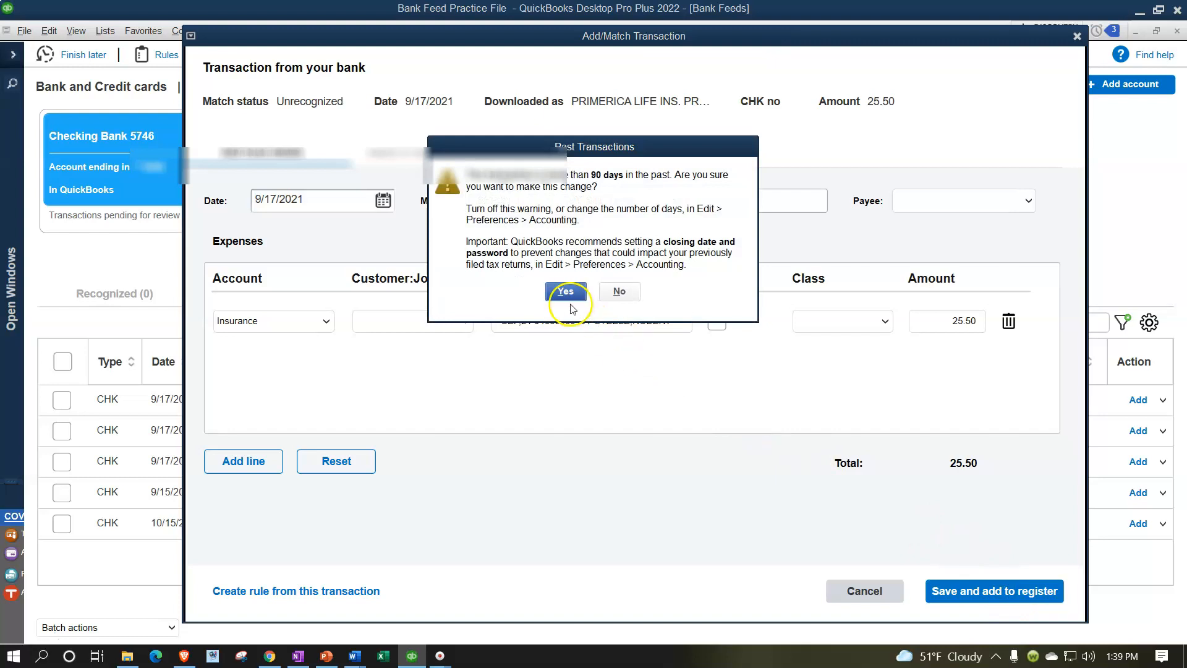
{"action": "left_click", "coordinate": [565, 292]}
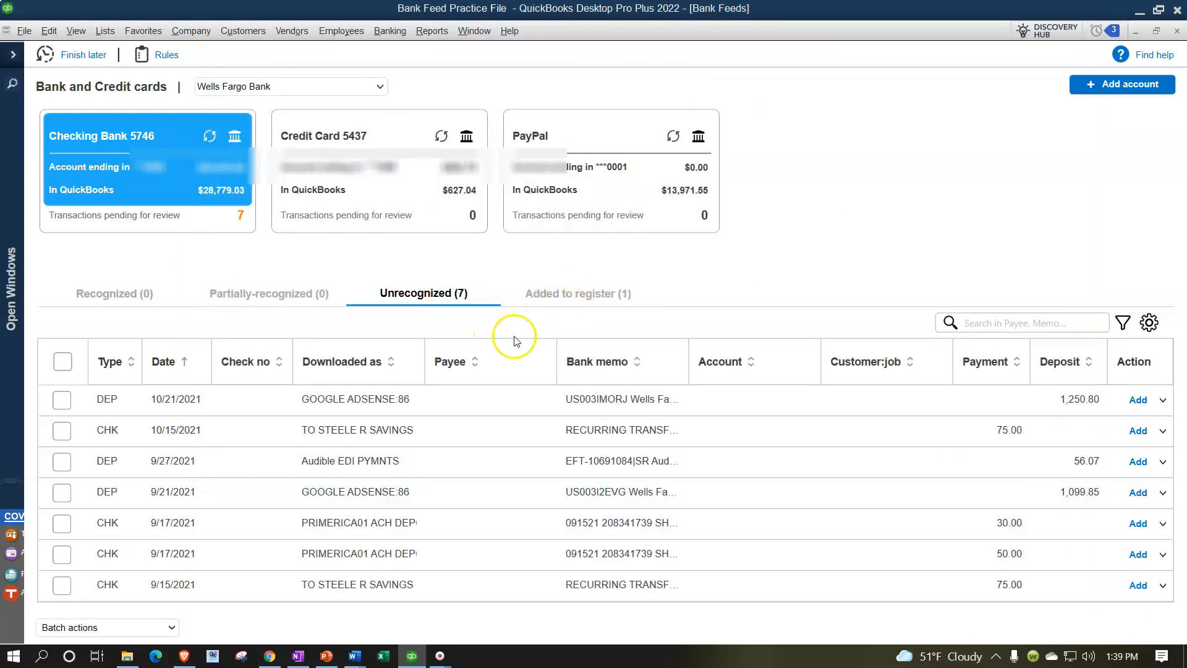
Step: Bring up the open Balance Sheet report and customize its date range to end on 12/31/2021
{"action": "left_click", "coordinate": [10, 58]}
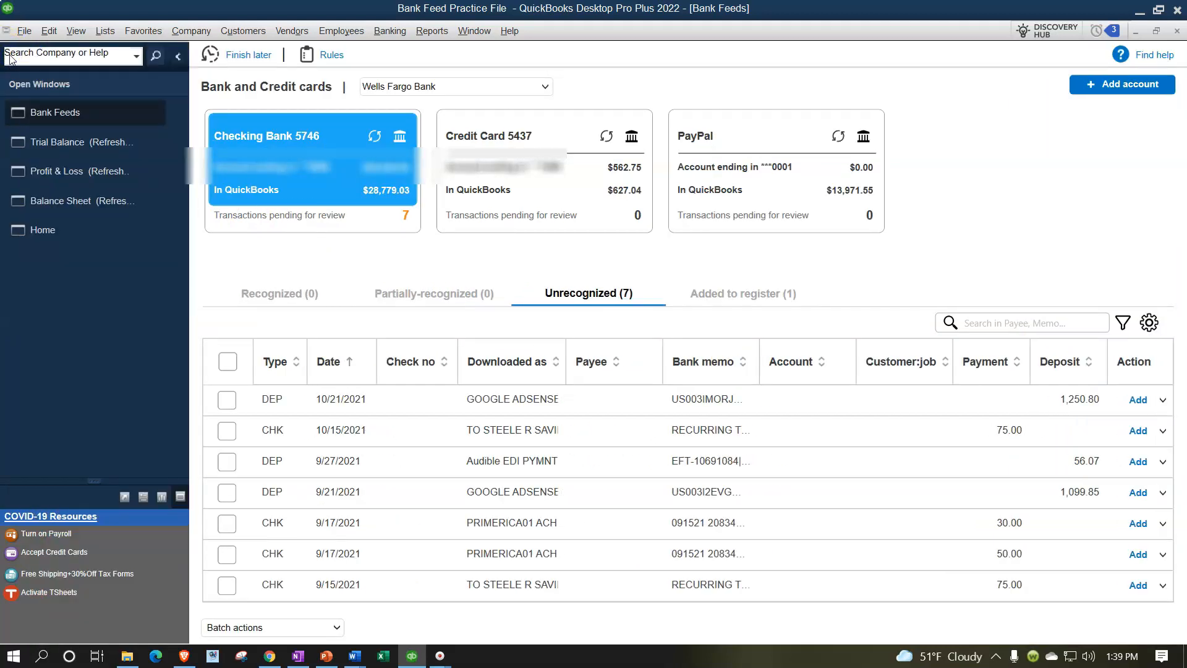
{"action": "left_click", "coordinate": [87, 207]}
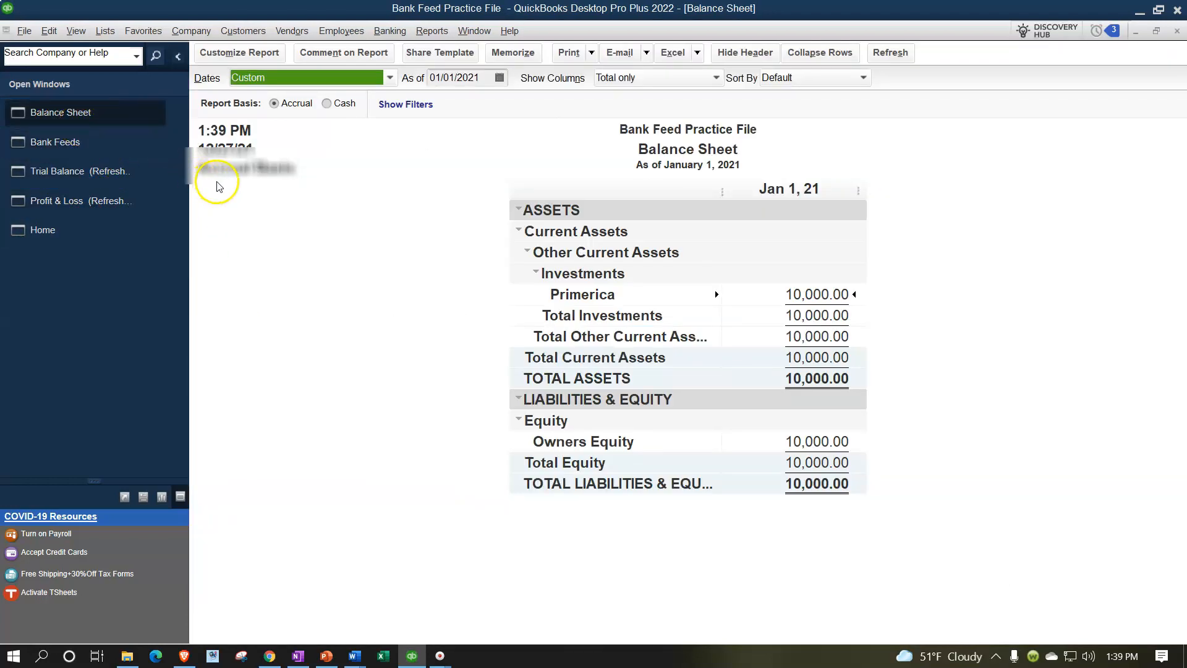
{"action": "left_click", "coordinate": [246, 53]}
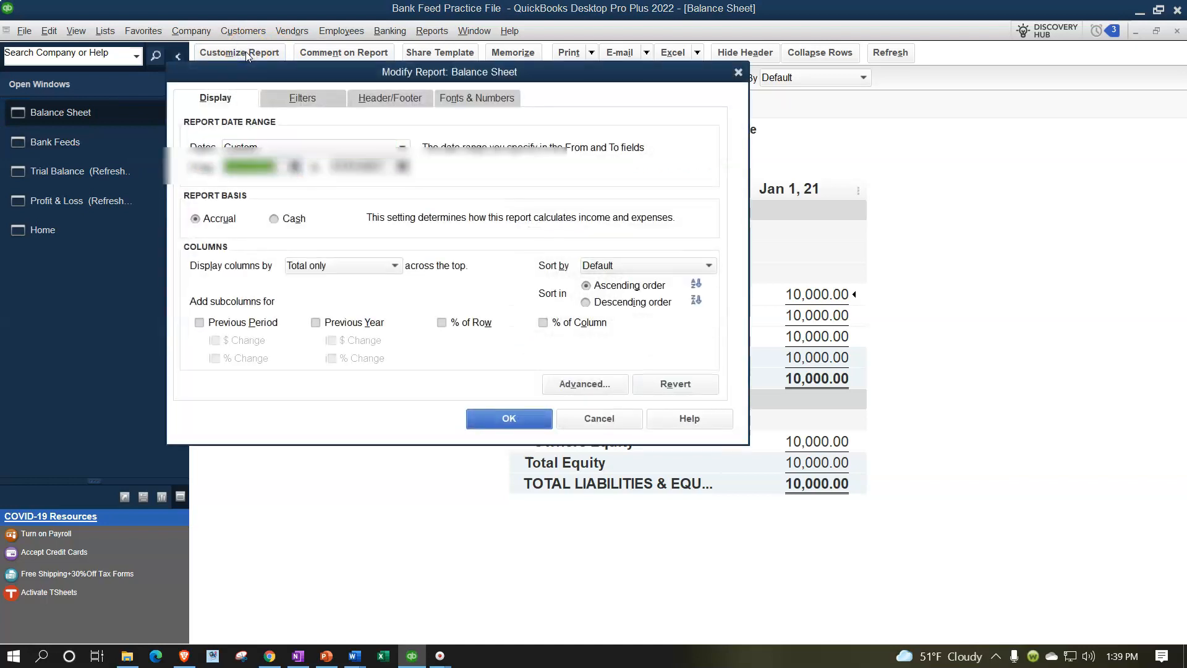
{"action": "type", "text": "1"}
{"action": "key", "text": "Tab"}
{"action": "type", "text": "1"}
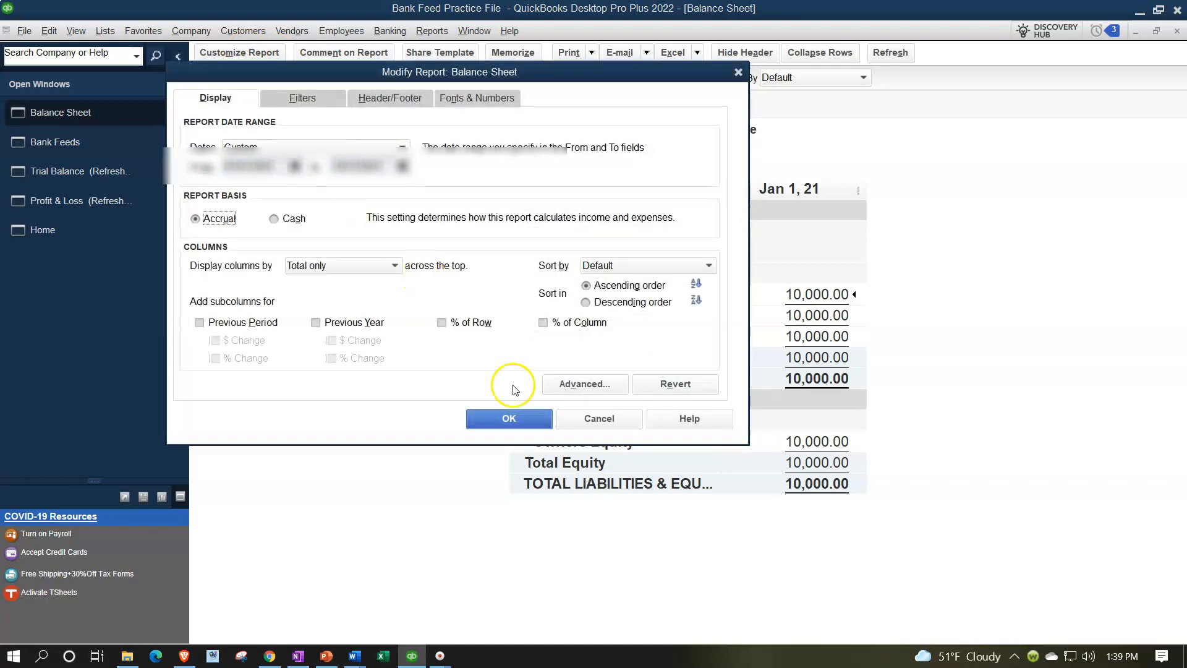
{"action": "left_click", "coordinate": [521, 418]}
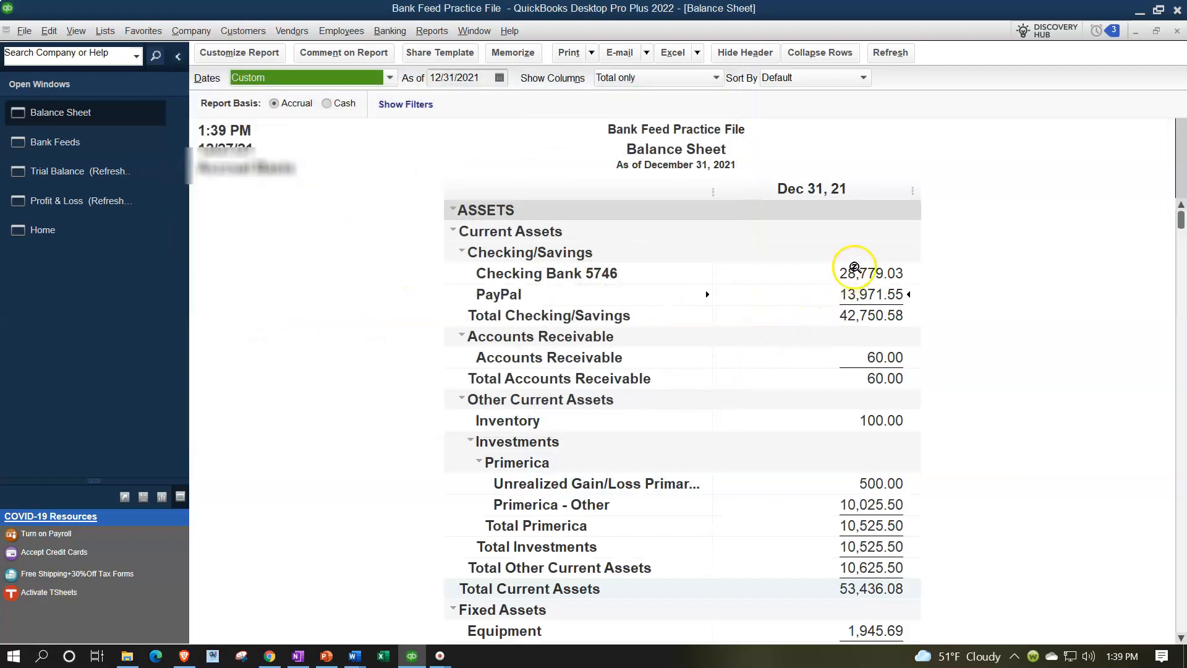
Step: Review the transactions behind the Checking Bank 5746 balance down to the total, and close that detail report
{"action": "double_click", "coordinate": [852, 271]}
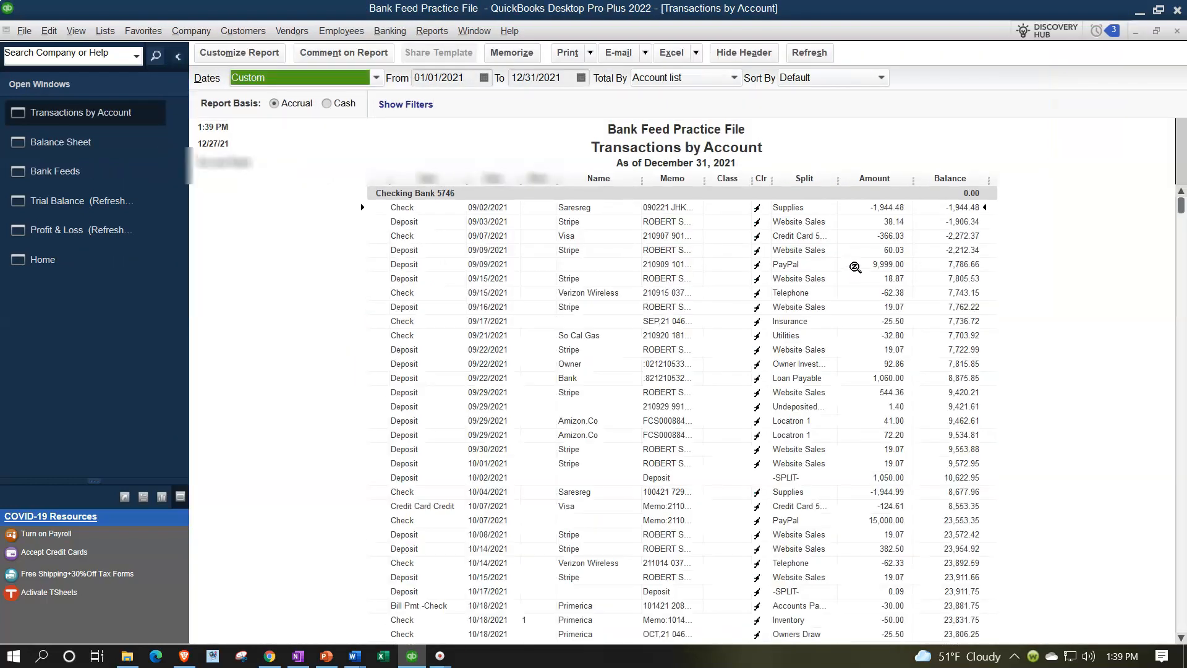
{"action": "scroll", "coordinate": [855, 267], "scroll_direction": "down", "scroll_amount": 8}
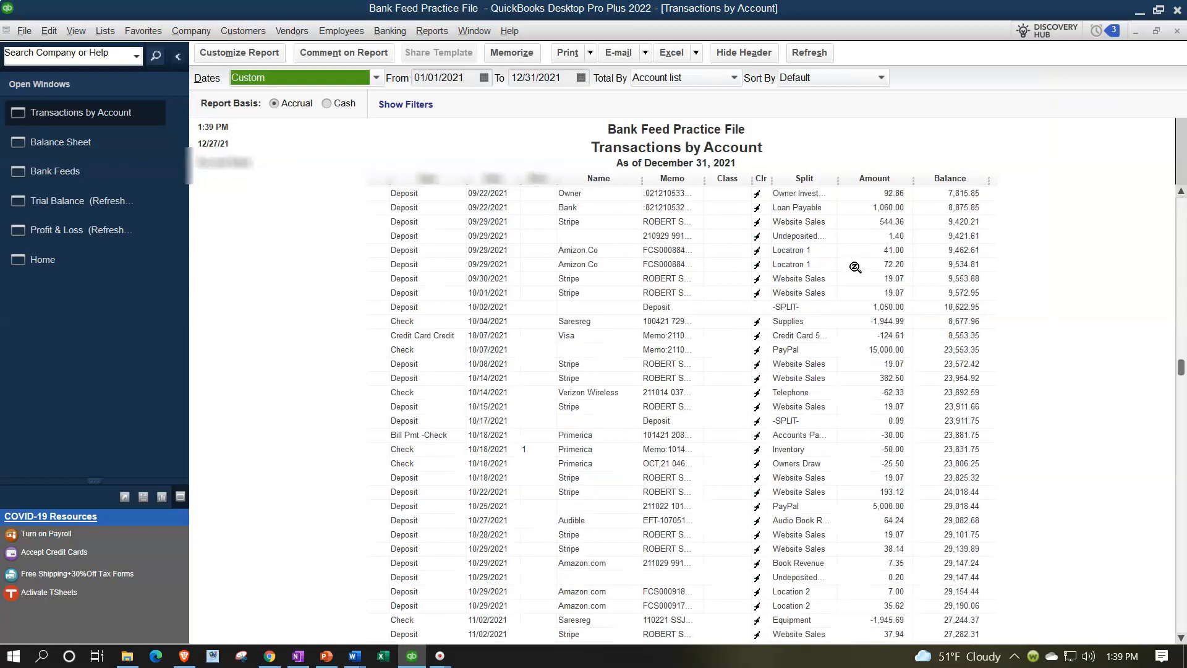
{"action": "scroll", "coordinate": [855, 267], "scroll_direction": "down", "scroll_amount": 3}
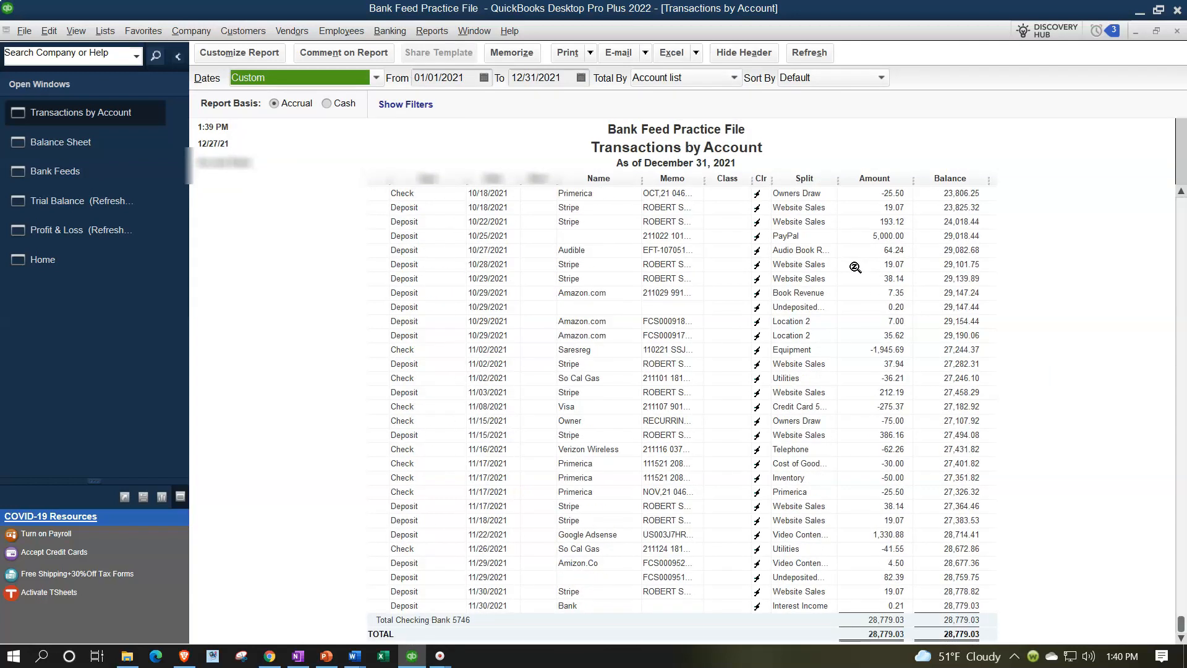
{"action": "left_click", "coordinate": [1175, 31]}
Step: Examine the Insurance expense in the Profit & Loss report, with a brief check of the bank feeds
{"action": "left_click", "coordinate": [136, 210]}
{"action": "scroll", "coordinate": [332, 370], "scroll_direction": "down", "scroll_amount": 1}
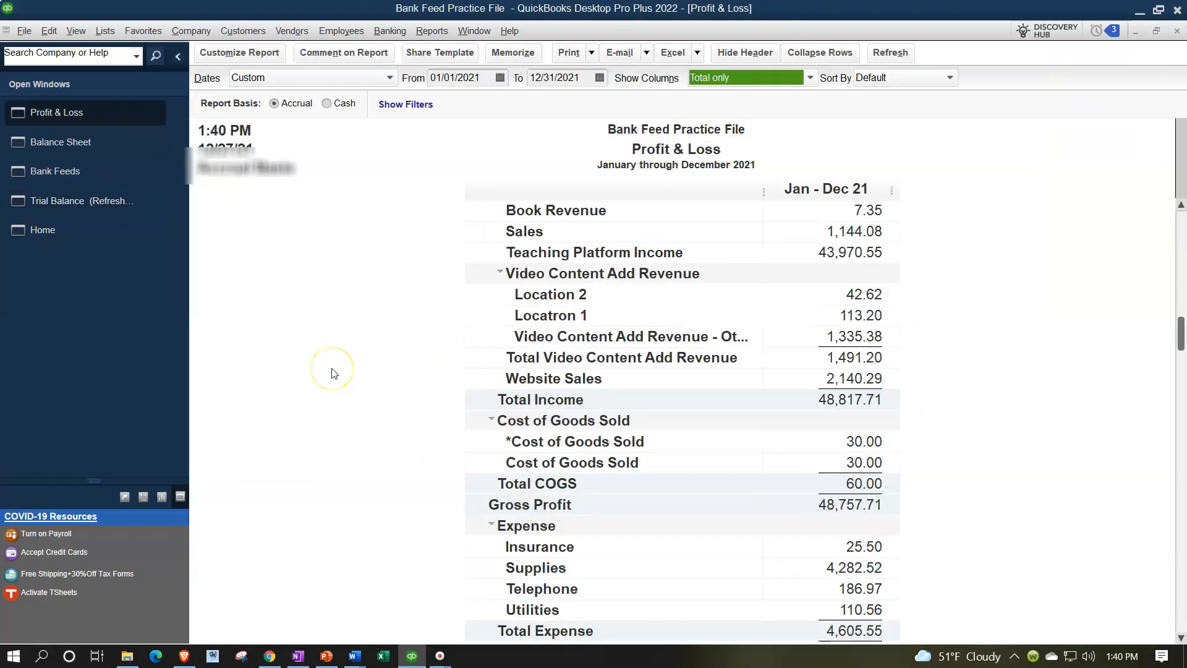
{"action": "scroll", "coordinate": [332, 371], "scroll_direction": "down", "scroll_amount": 3}
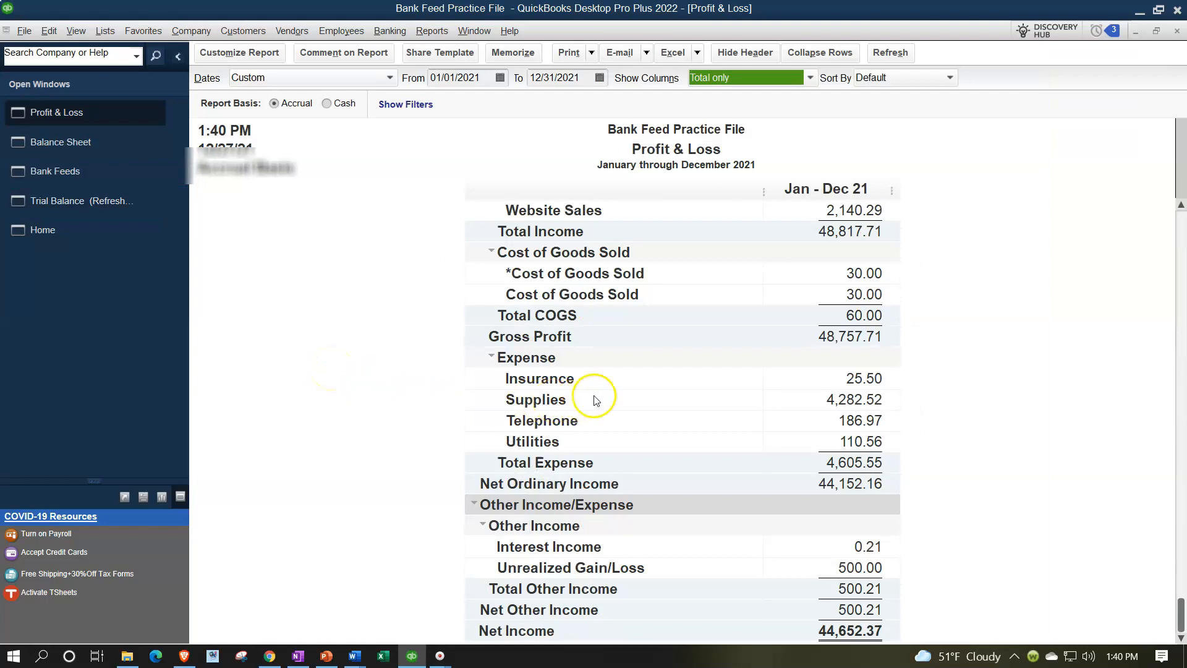
{"action": "left_click", "coordinate": [872, 378]}
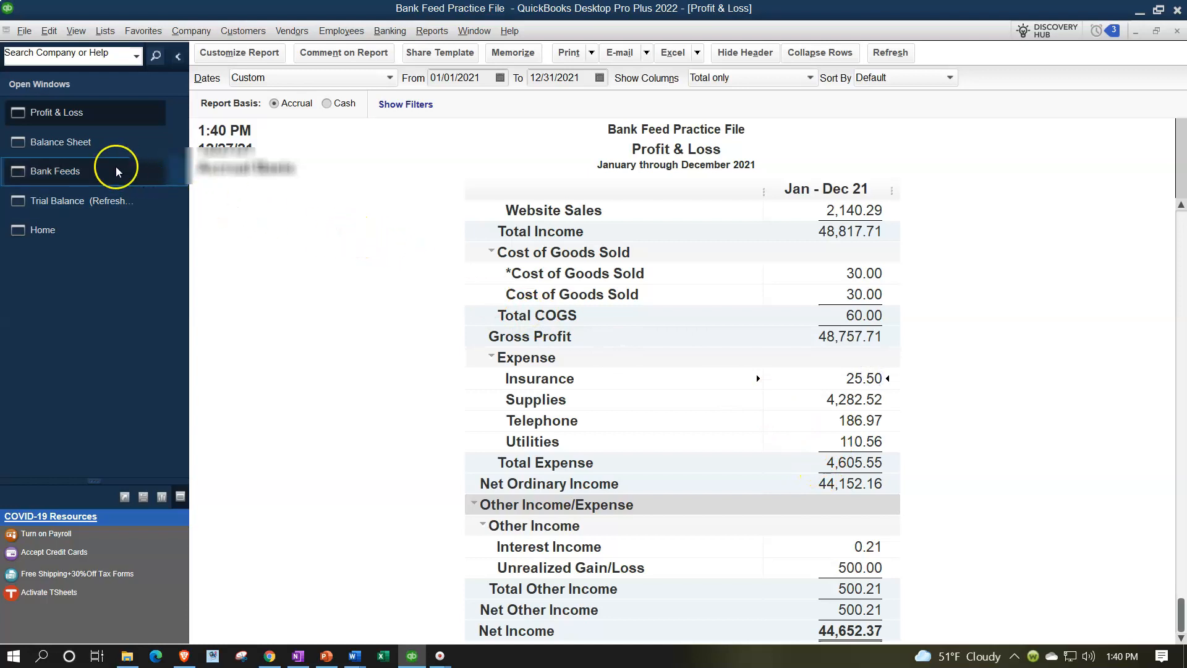
{"action": "left_click", "coordinate": [71, 172]}
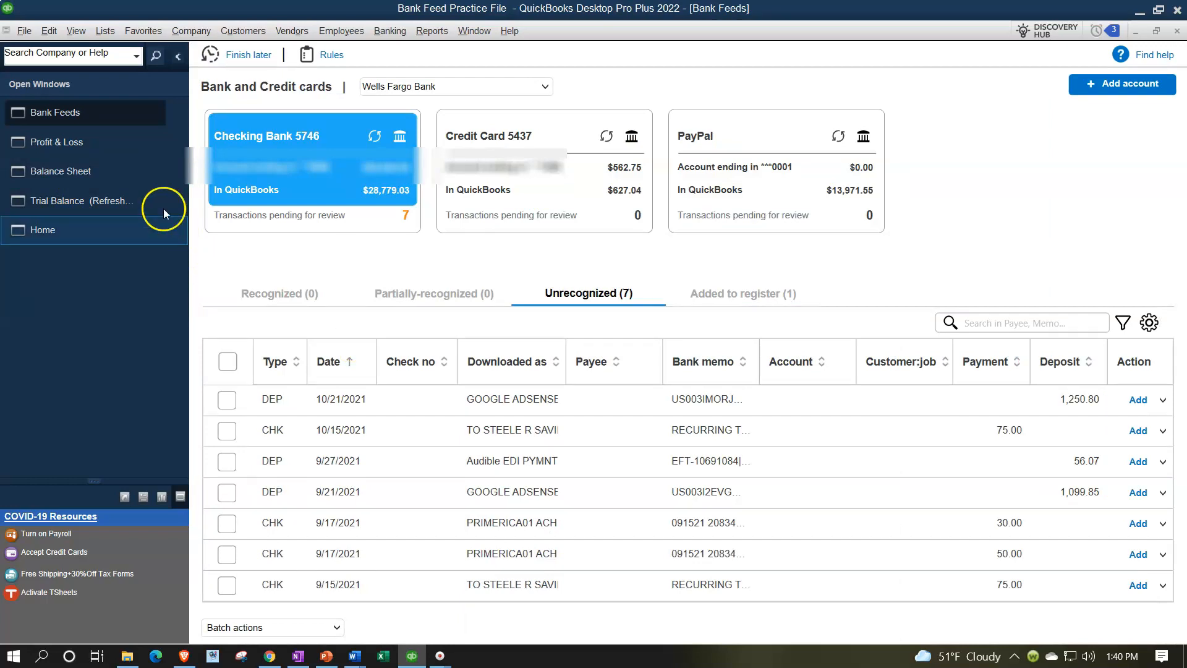
{"action": "left_click", "coordinate": [93, 147]}
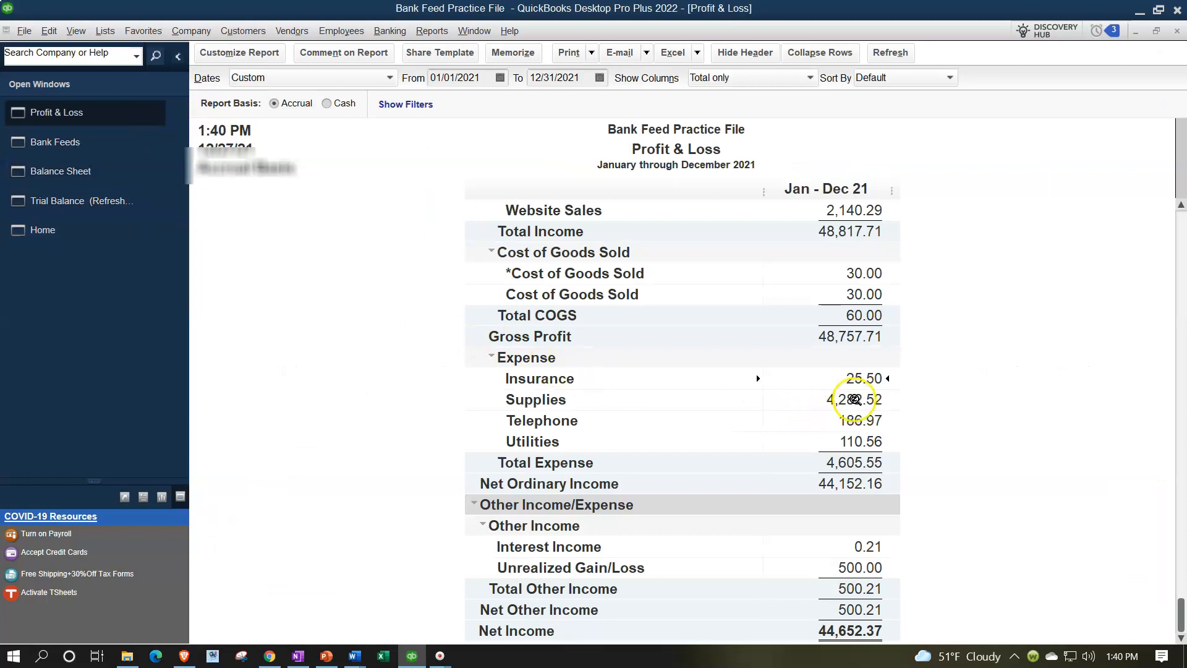
Step: Drill down from the Insurance expense to its 09/17/2021 check and change the expense line's account to Insurance:Liability
{"action": "double_click", "coordinate": [855, 371]}
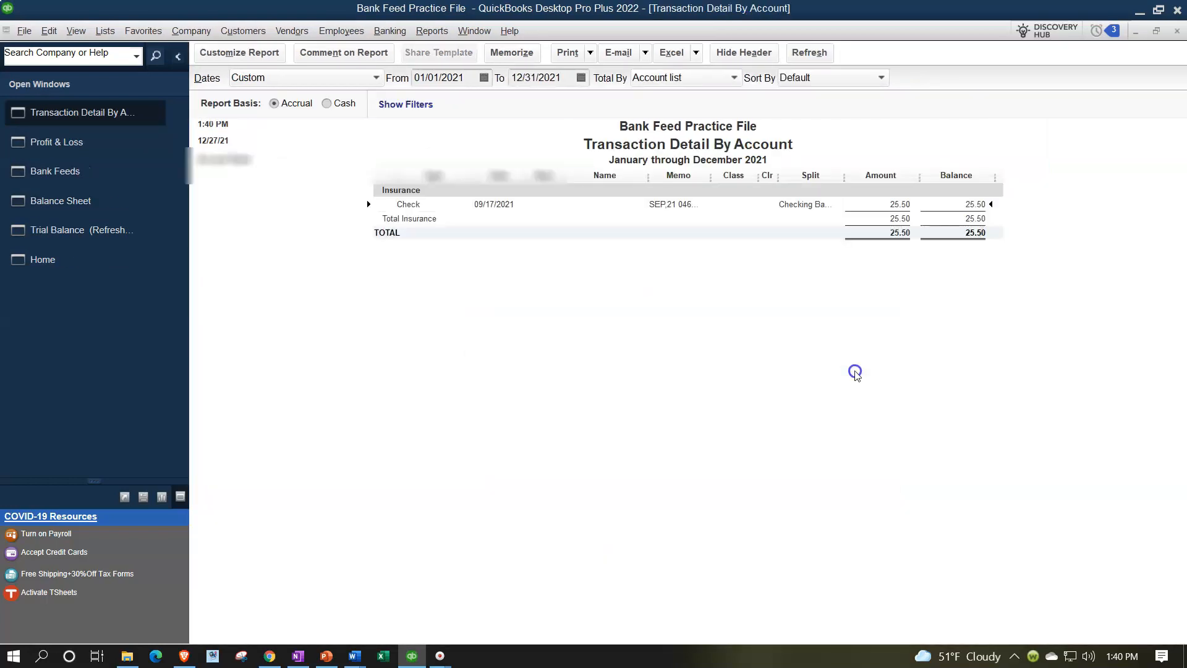
{"action": "double_click", "coordinate": [880, 208]}
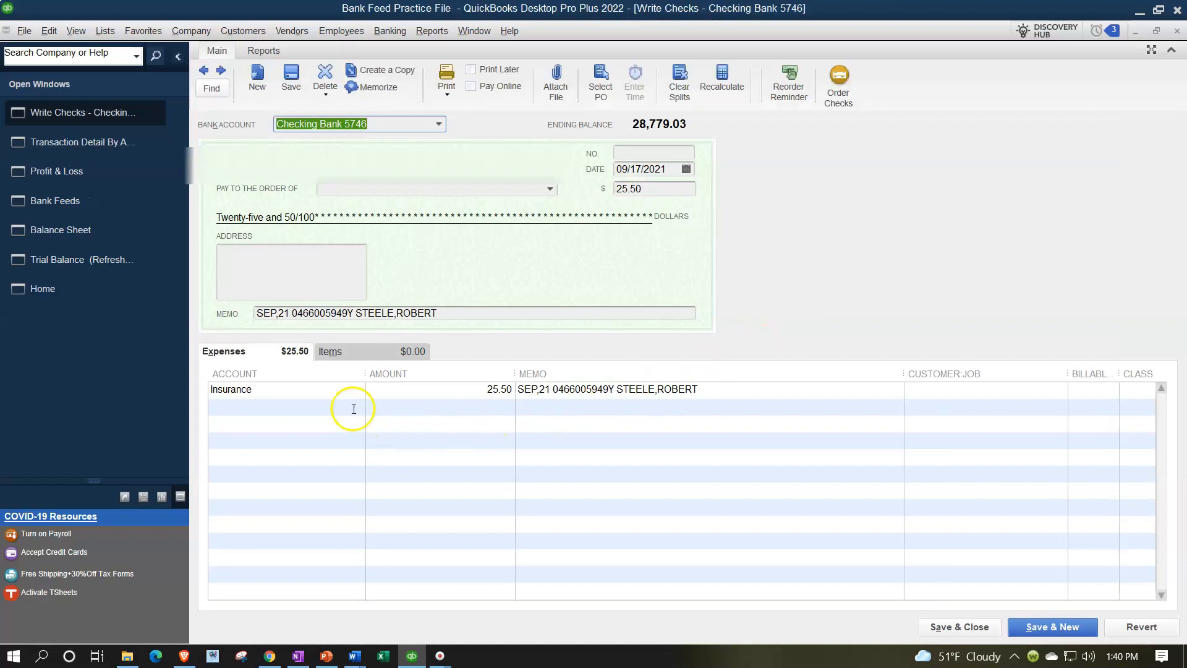
{"action": "left_click", "coordinate": [339, 392]}
{"action": "left_click", "coordinate": [356, 391]}
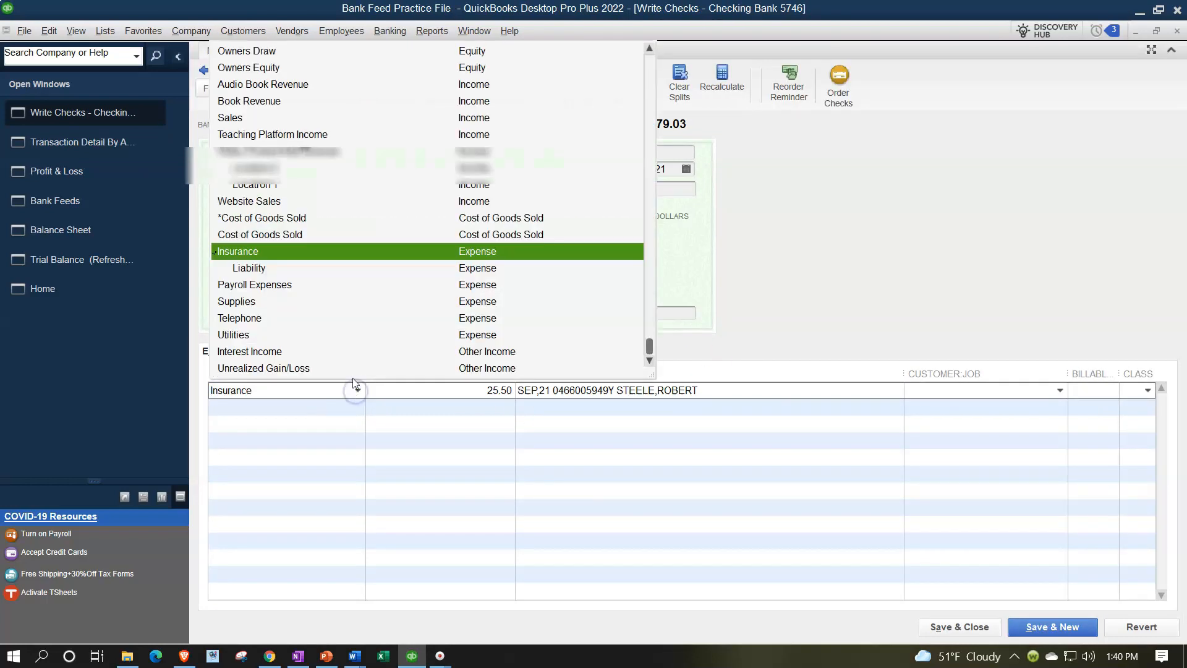
{"action": "left_click", "coordinate": [263, 267]}
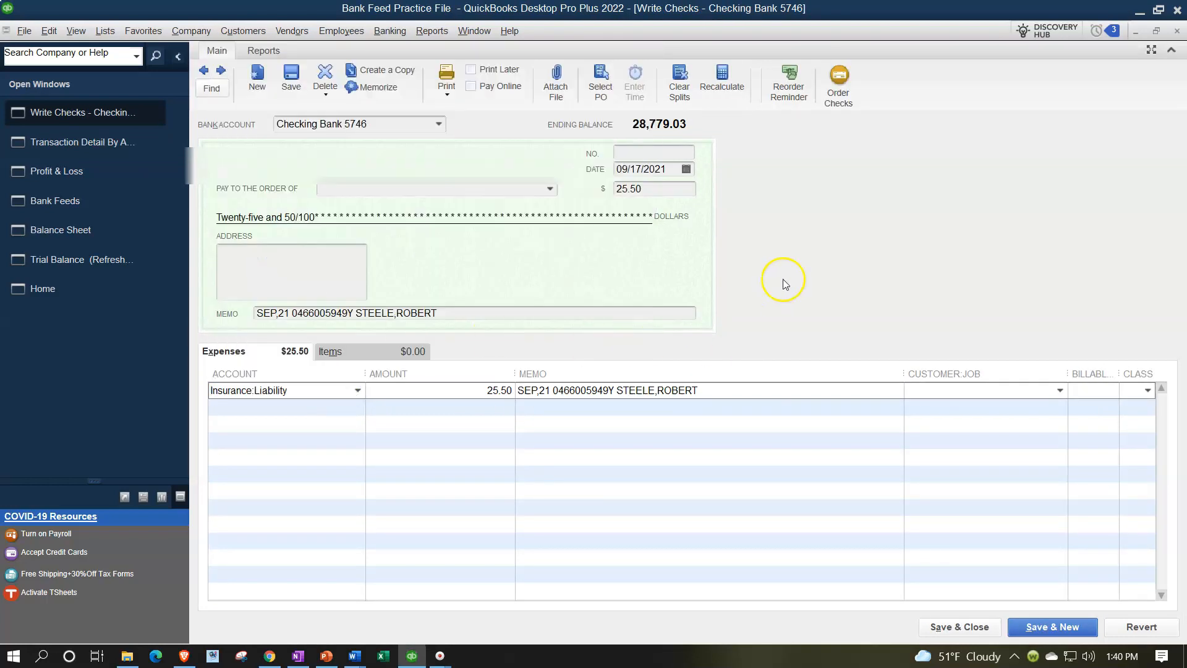
Step: Save and close the changed check without assigning a class, and close the transaction detail report
{"action": "left_click", "coordinate": [972, 629]}
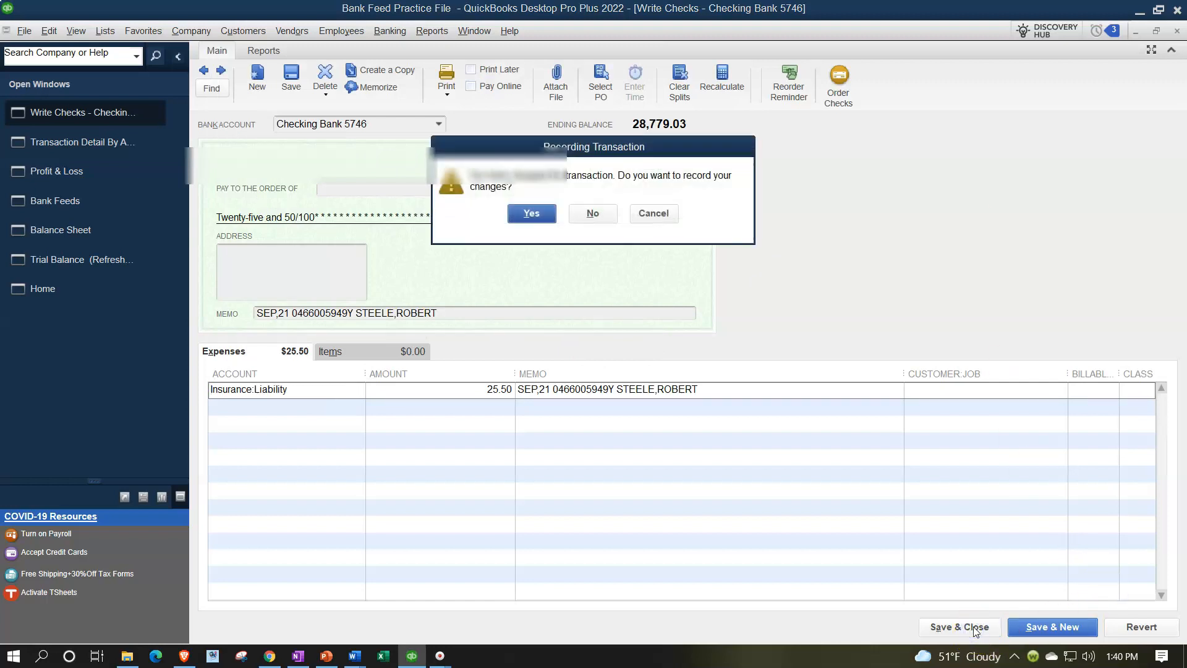
{"action": "left_click", "coordinate": [532, 213]}
{"action": "left_click", "coordinate": [538, 220]}
{"action": "left_click", "coordinate": [585, 299]}
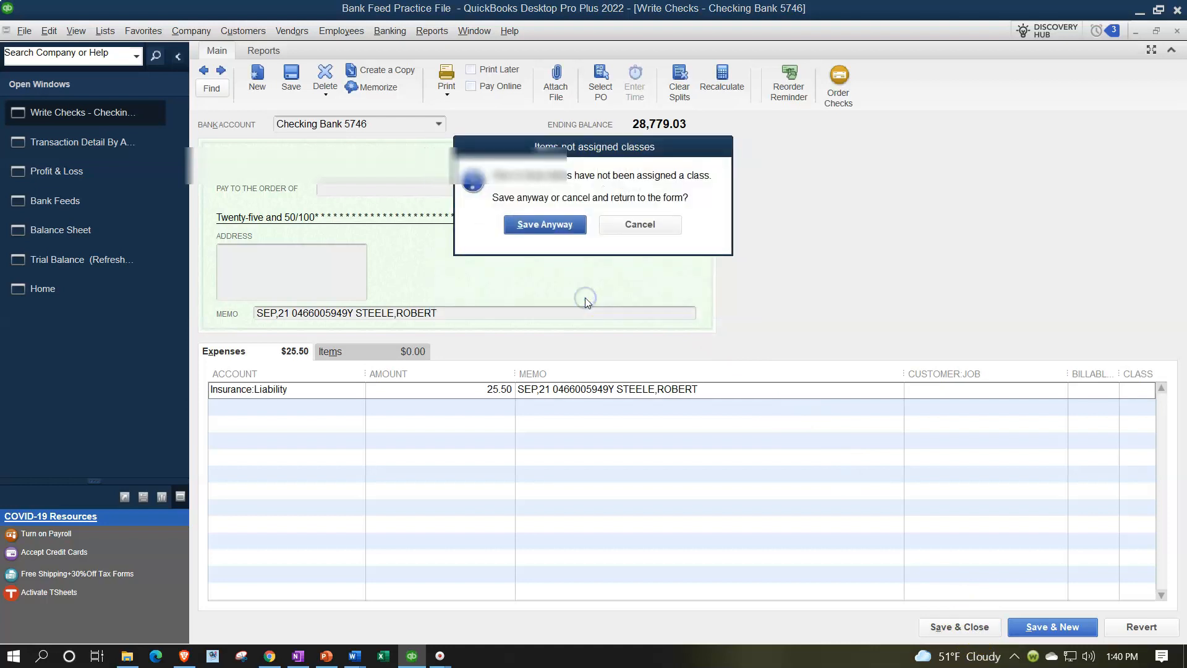
{"action": "left_click", "coordinate": [554, 233]}
{"action": "left_click", "coordinate": [556, 234]}
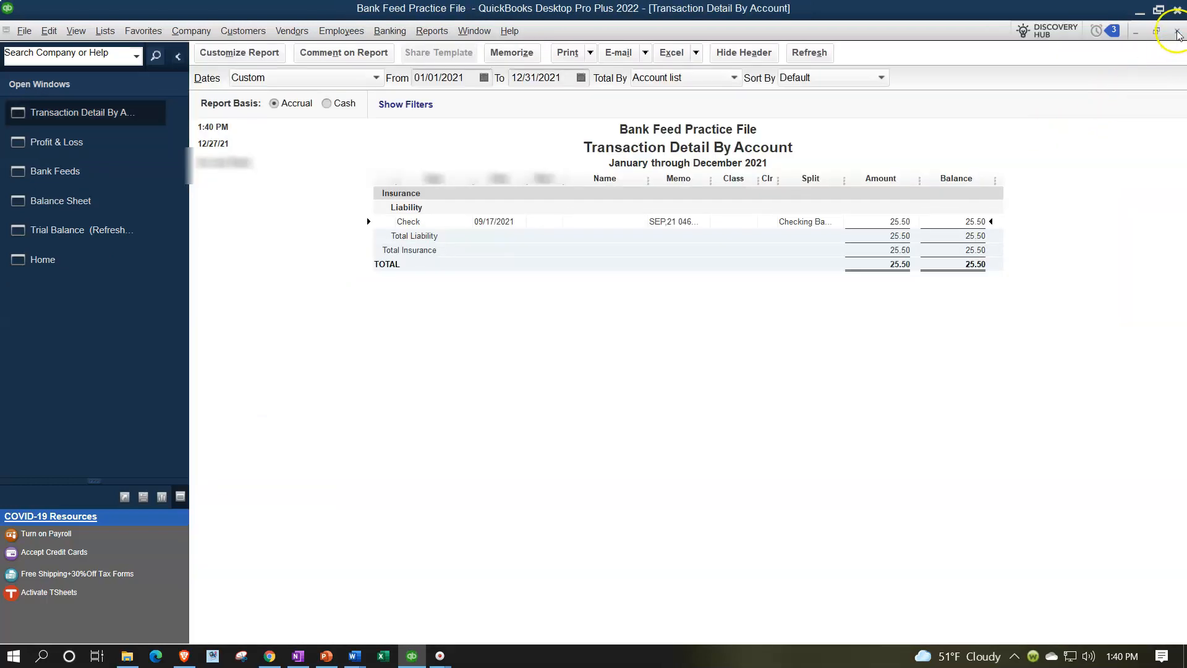
{"action": "left_click", "coordinate": [1176, 32]}
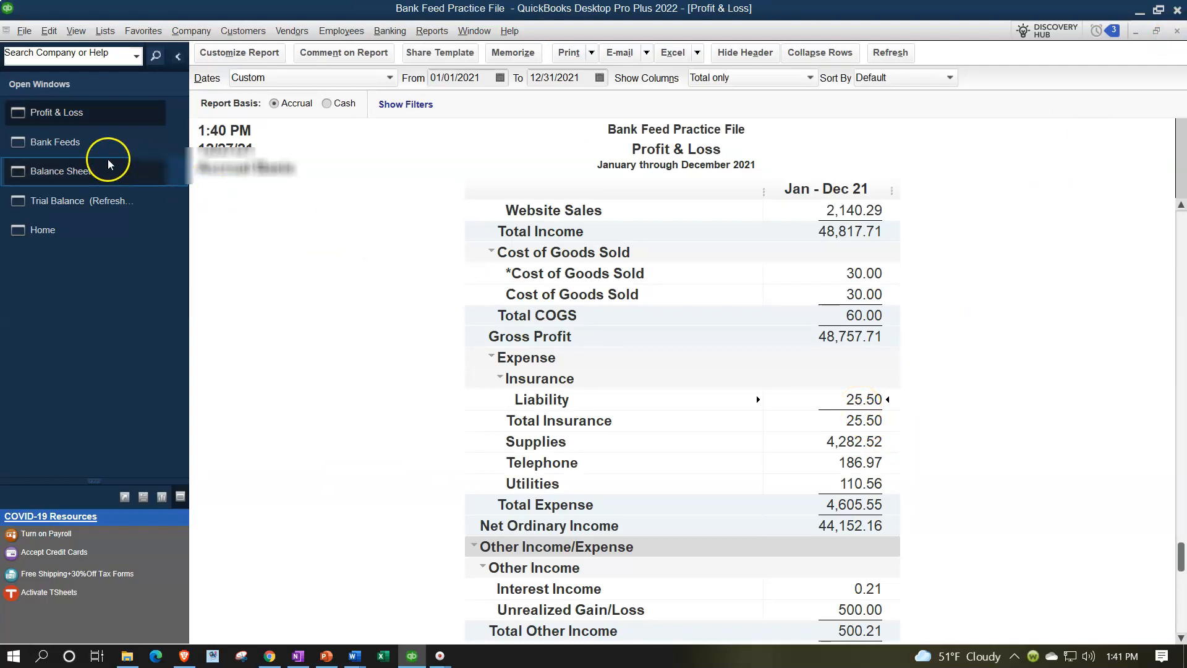
Step: Sort the unrecognized bank feed transactions by downloaded description and start a rule from the 50.00 PRIMERICA01 payment, declining the Uncategorized Expense assignment
{"action": "left_click", "coordinate": [96, 143]}
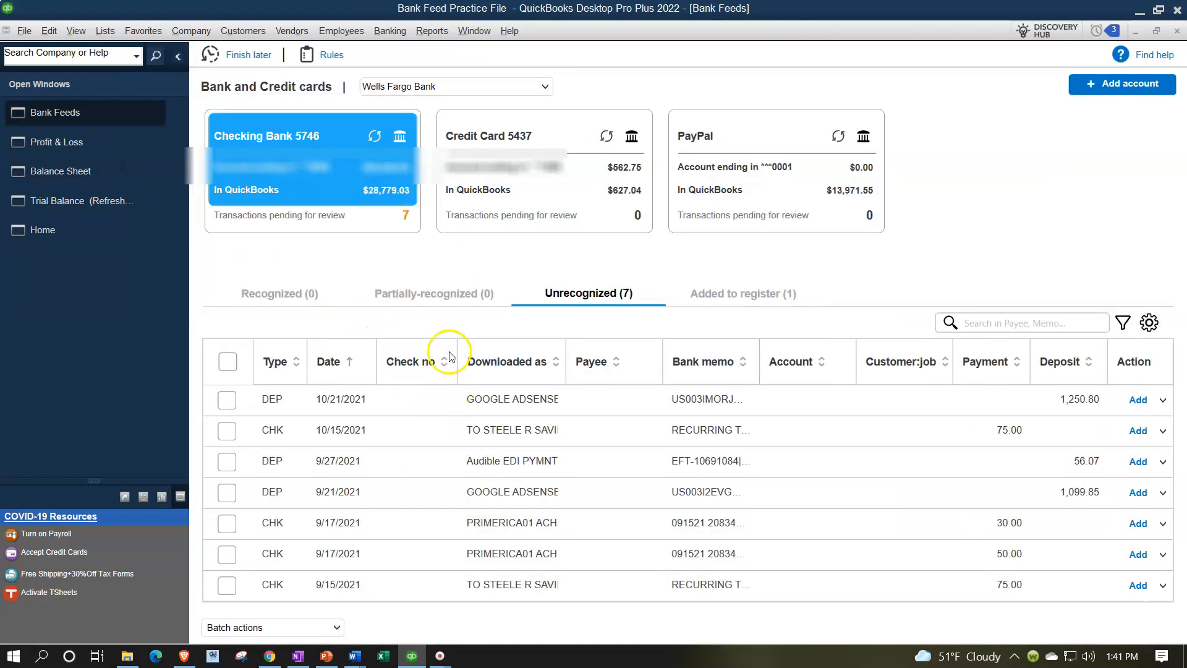
{"action": "left_click", "coordinate": [501, 365]}
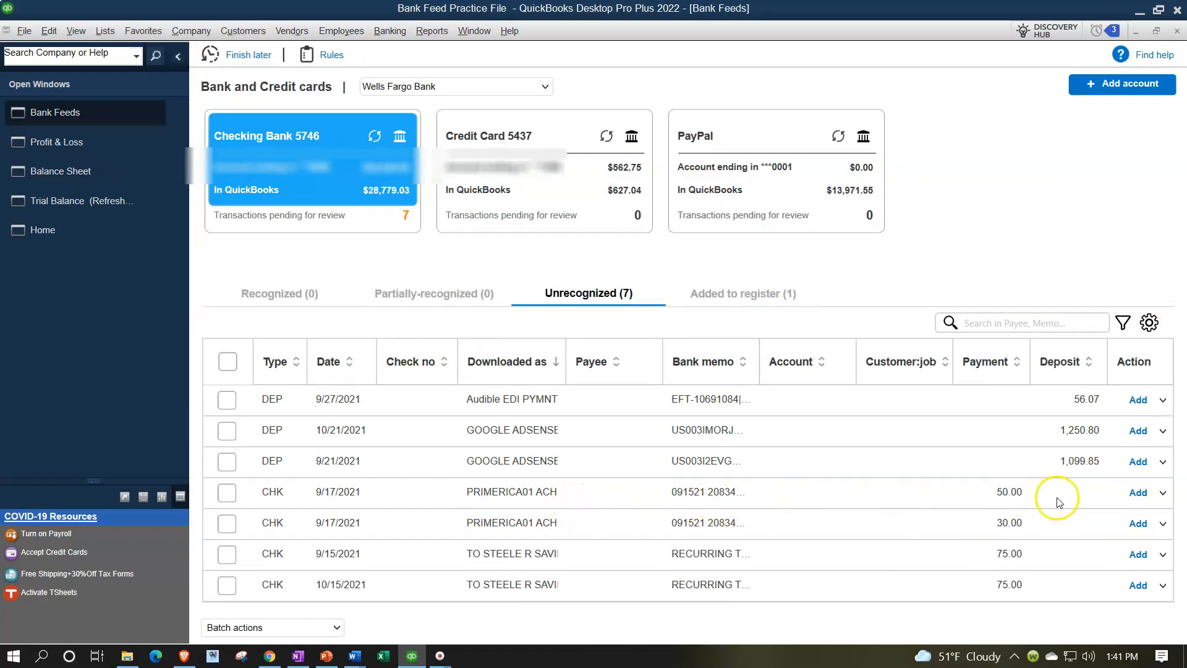
{"action": "left_click", "coordinate": [1138, 492]}
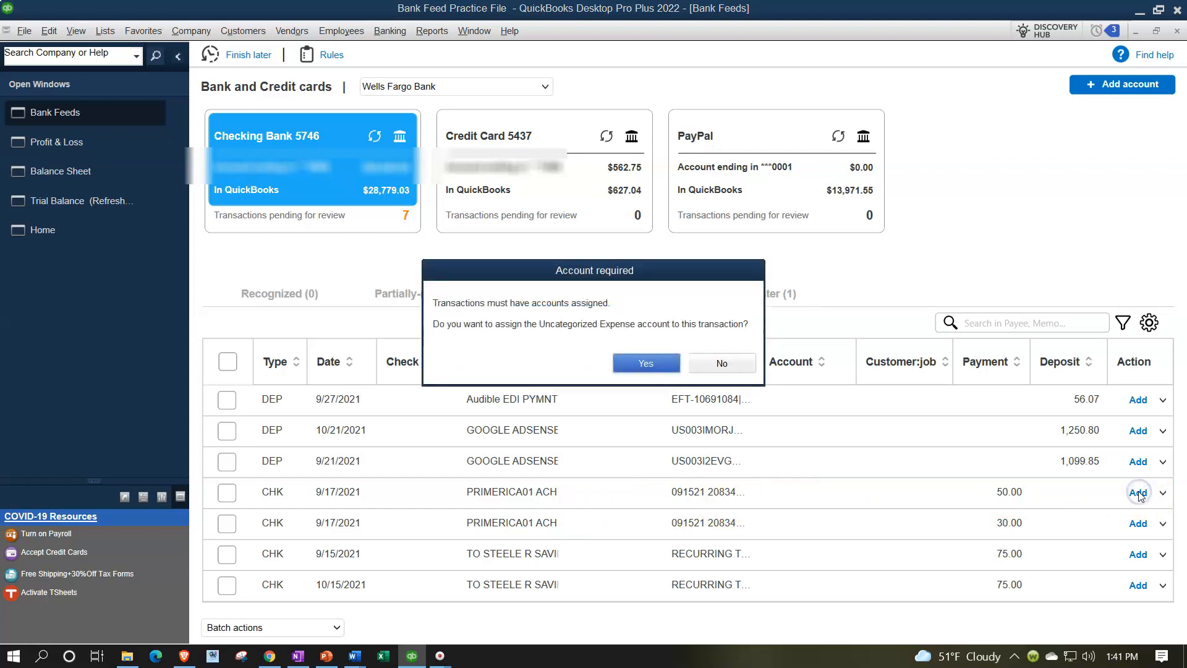
{"action": "left_click", "coordinate": [744, 363]}
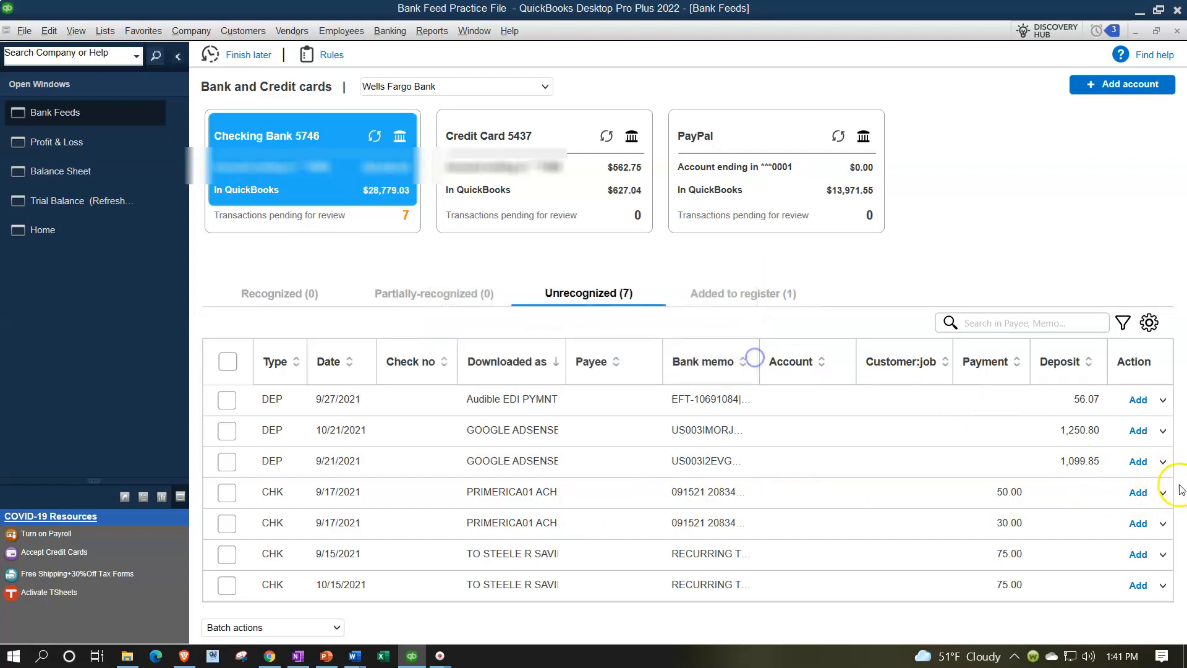
{"action": "left_click", "coordinate": [1163, 493]}
{"action": "left_click", "coordinate": [1130, 507]}
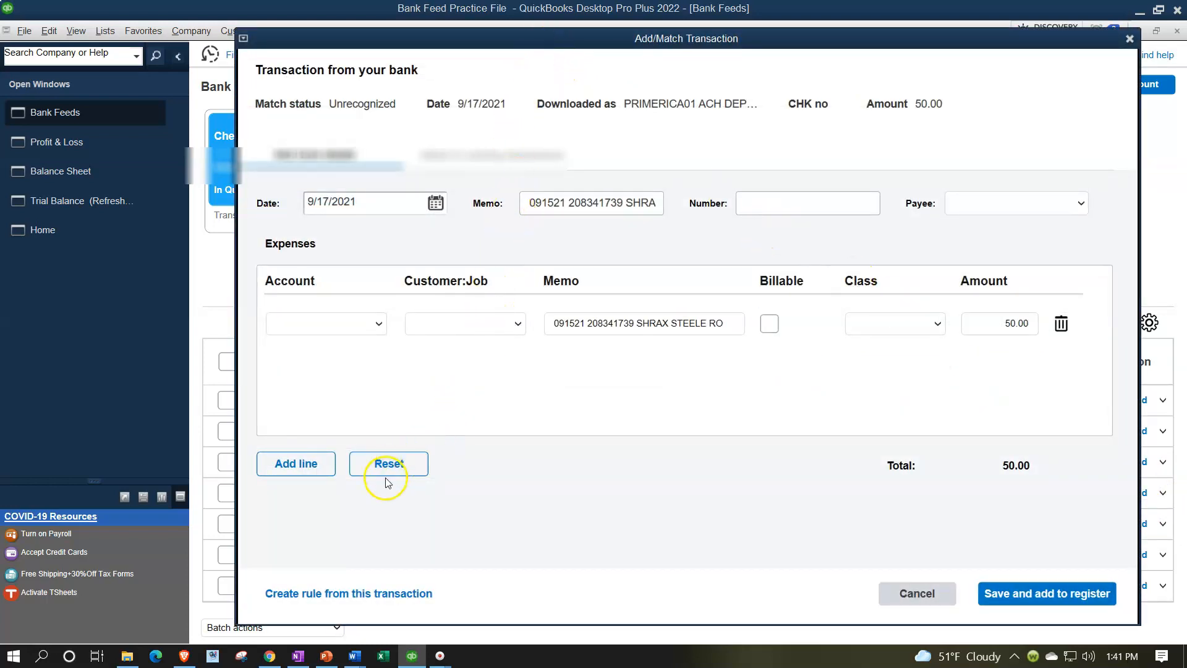
{"action": "left_click", "coordinate": [379, 595]}
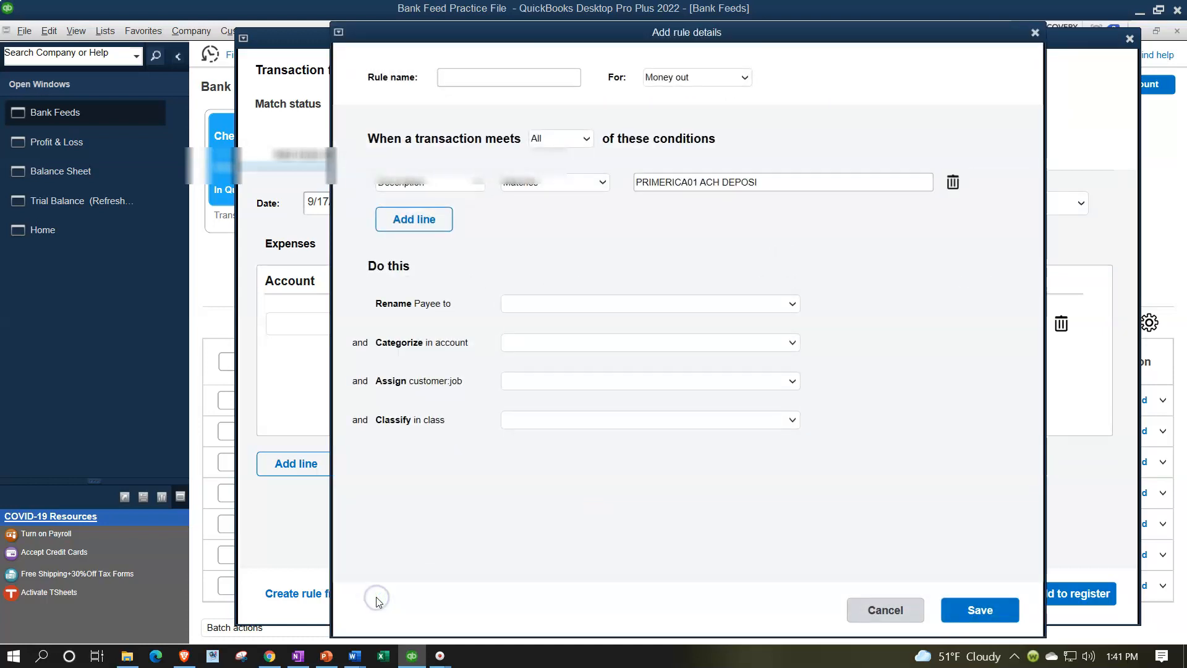
Step: Name the rule Primerica01 and set it to meet any condition, with the description containing PRIMERICA01
{"action": "left_click", "coordinate": [498, 84]}
{"action": "key", "text": "Tab"}
{"action": "key", "text": "Tab"}
{"action": "key", "text": "Tab"}
{"action": "key", "text": "Tab"}
{"action": "key", "text": "Tab"}
{"action": "left_click", "coordinate": [582, 168]}
{"action": "left_click", "coordinate": [601, 181]}
{"action": "left_click", "coordinate": [556, 215]}
{"action": "left_click", "coordinate": [796, 177]}
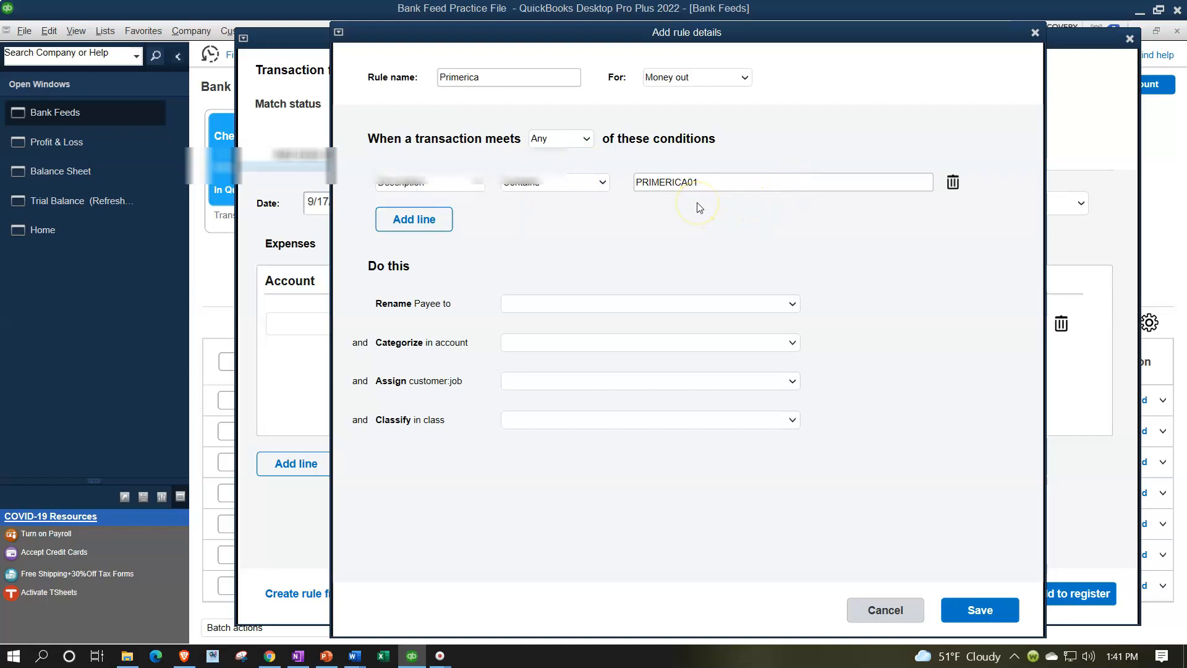
{"action": "left_click", "coordinate": [531, 81]}
Step: Set the Primerica01 rule to rename the payee to Primerica
{"action": "left_click", "coordinate": [558, 303]}
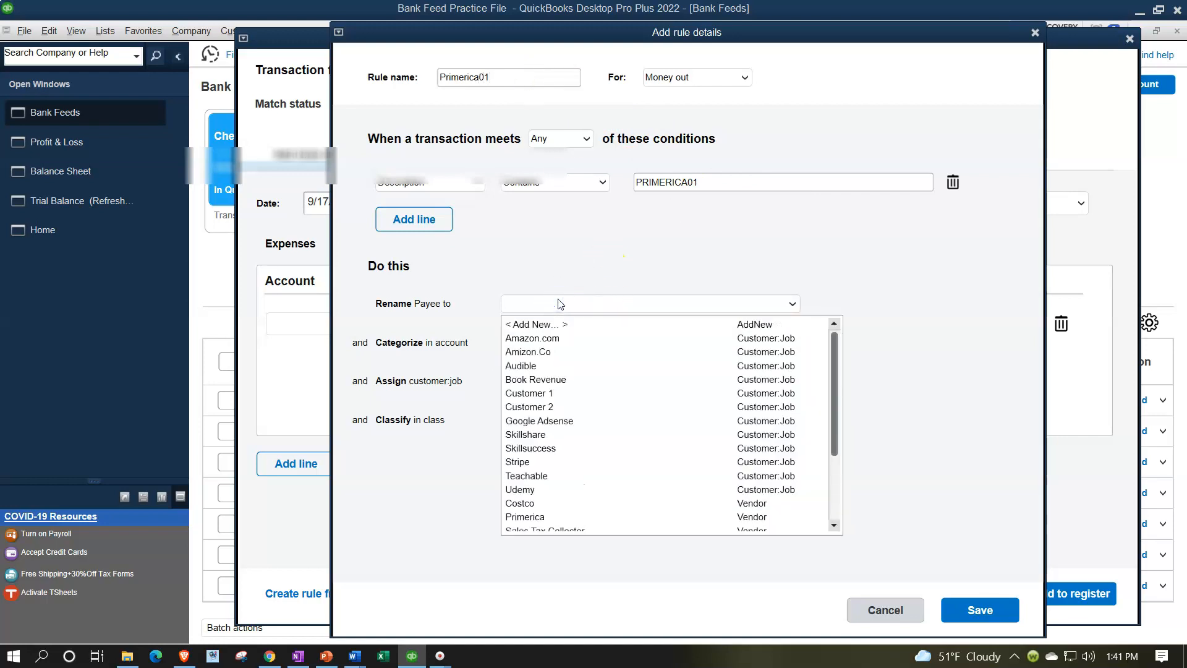
{"action": "type", "text": "Primerica"}
{"action": "key", "text": "Tab"}
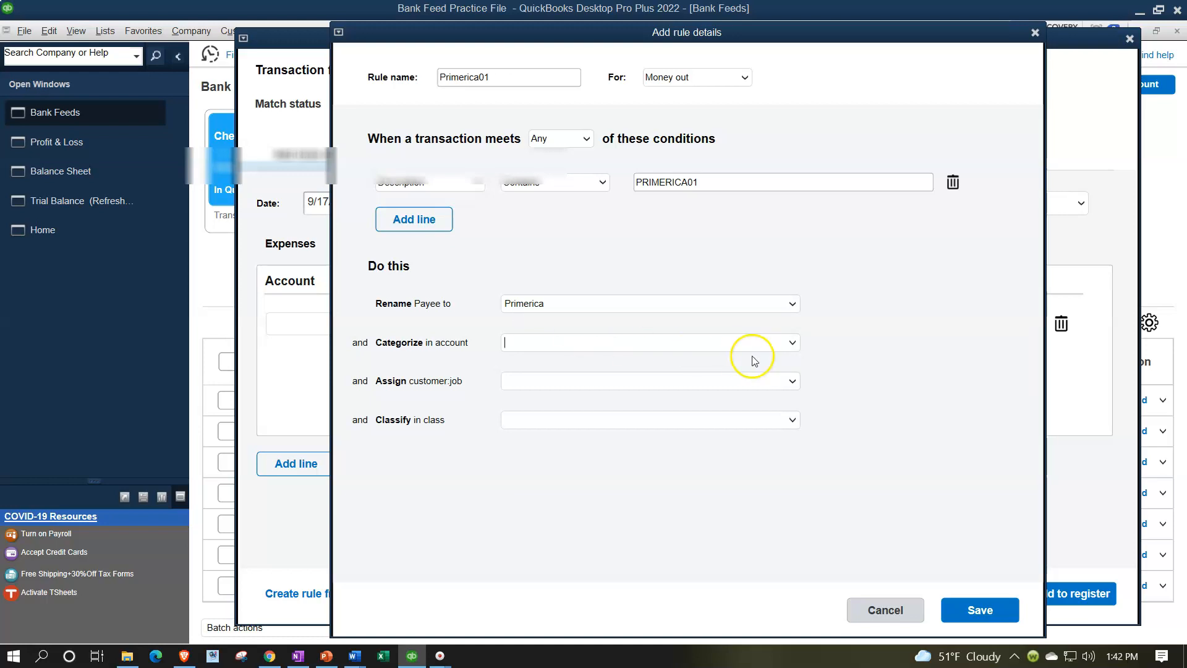
Step: Create an expense account named Auto Insurance as a subaccount of Insurance for the rule's category
{"action": "left_click", "coordinate": [791, 343]}
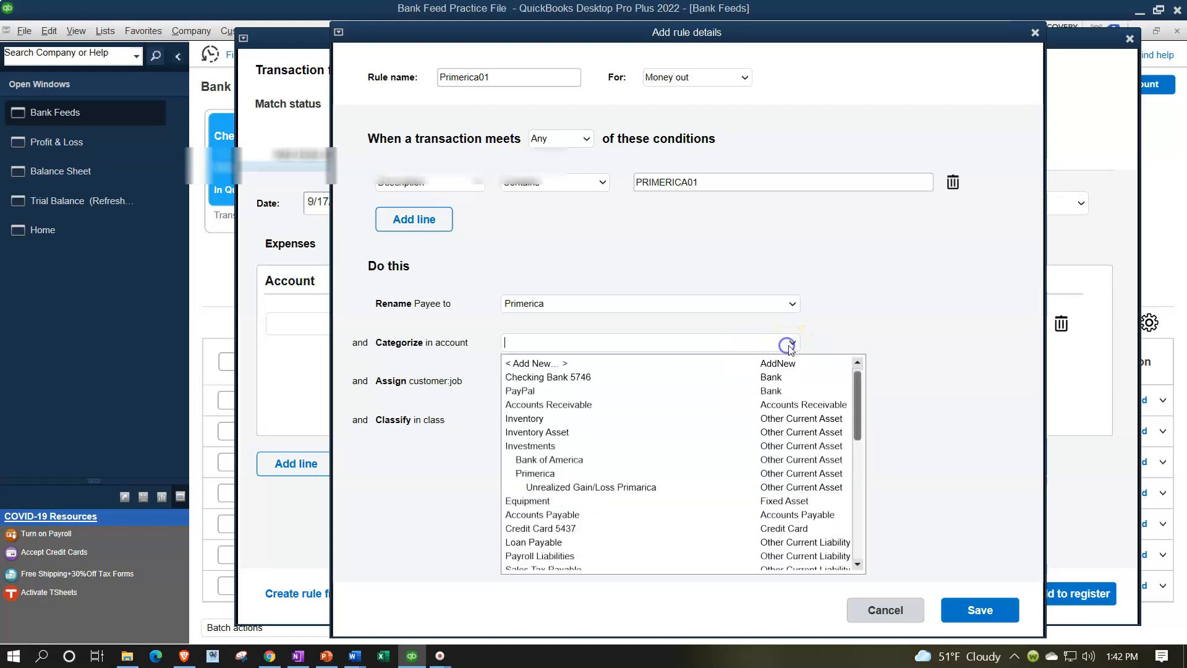
{"action": "left_click", "coordinate": [553, 363]}
{"action": "left_click", "coordinate": [682, 234]}
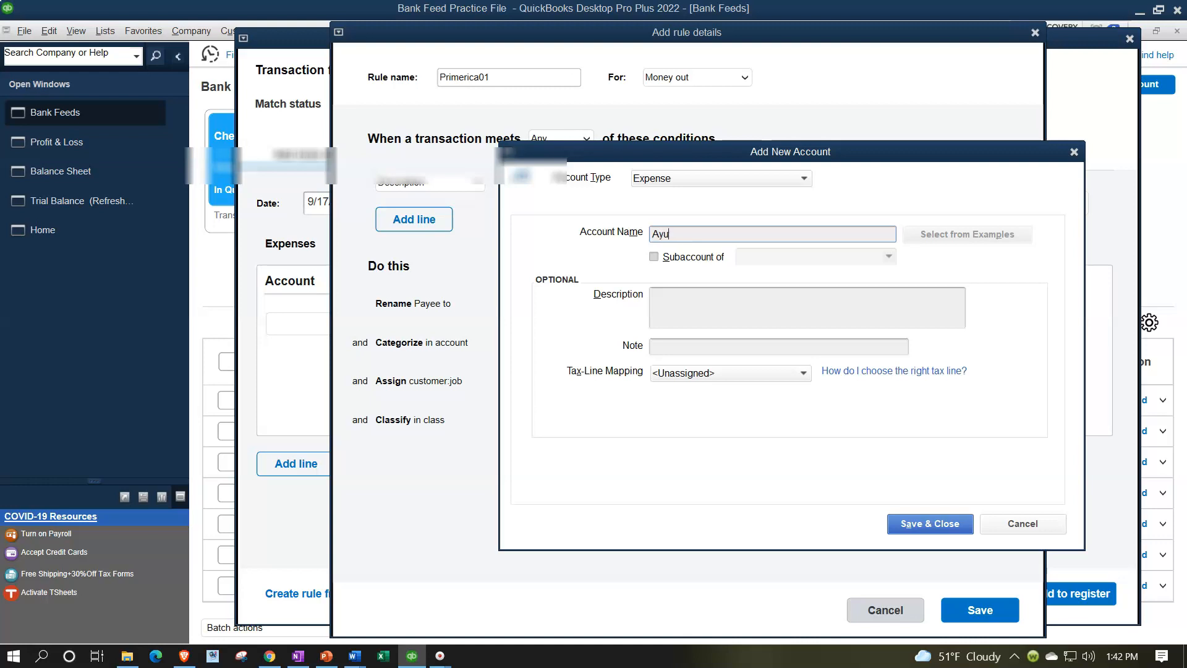
{"action": "type", "text": "Auto Insurance"}
{"action": "key", "text": "Tab"}
{"action": "left_click", "coordinate": [654, 256]}
{"action": "left_click", "coordinate": [889, 257]}
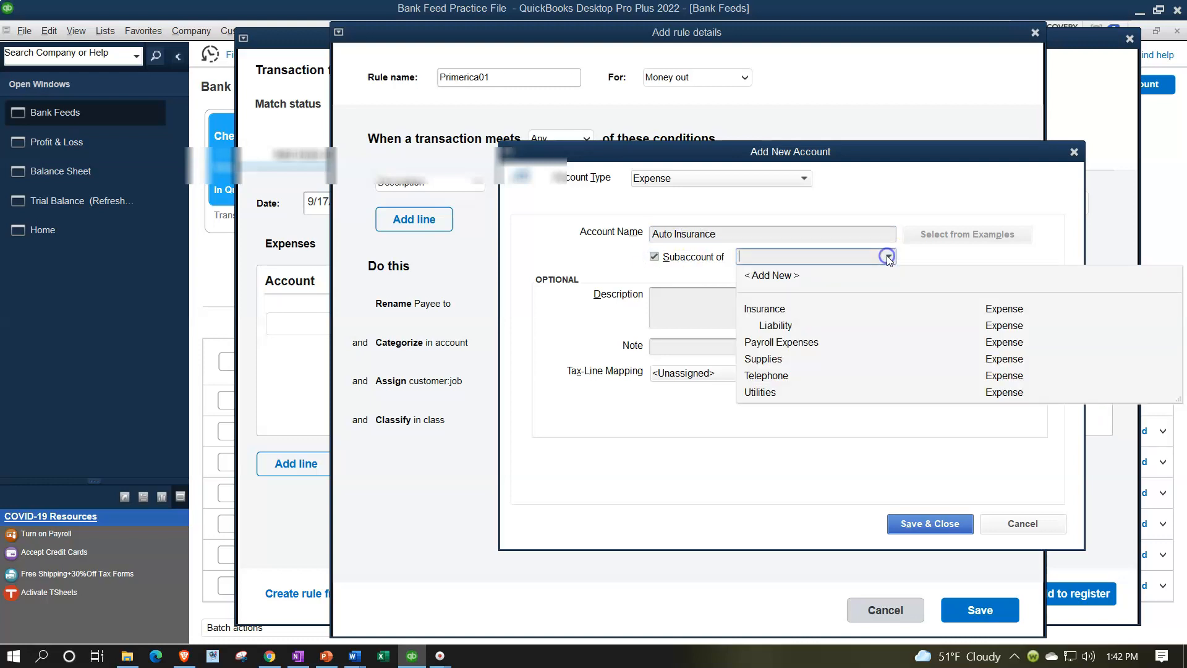
{"action": "left_click", "coordinate": [774, 306]}
{"action": "left_click", "coordinate": [946, 524]}
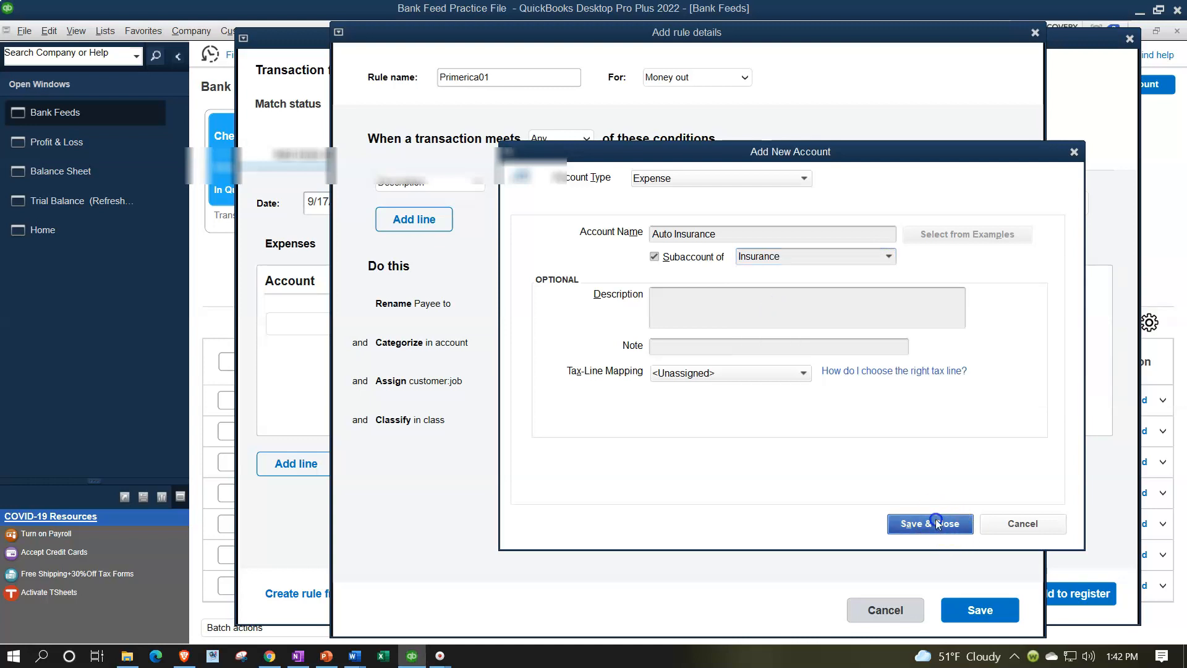
Step: Save the Primerica01 rule and close the bank transaction's details without adding it to the register
{"action": "left_click", "coordinate": [964, 611]}
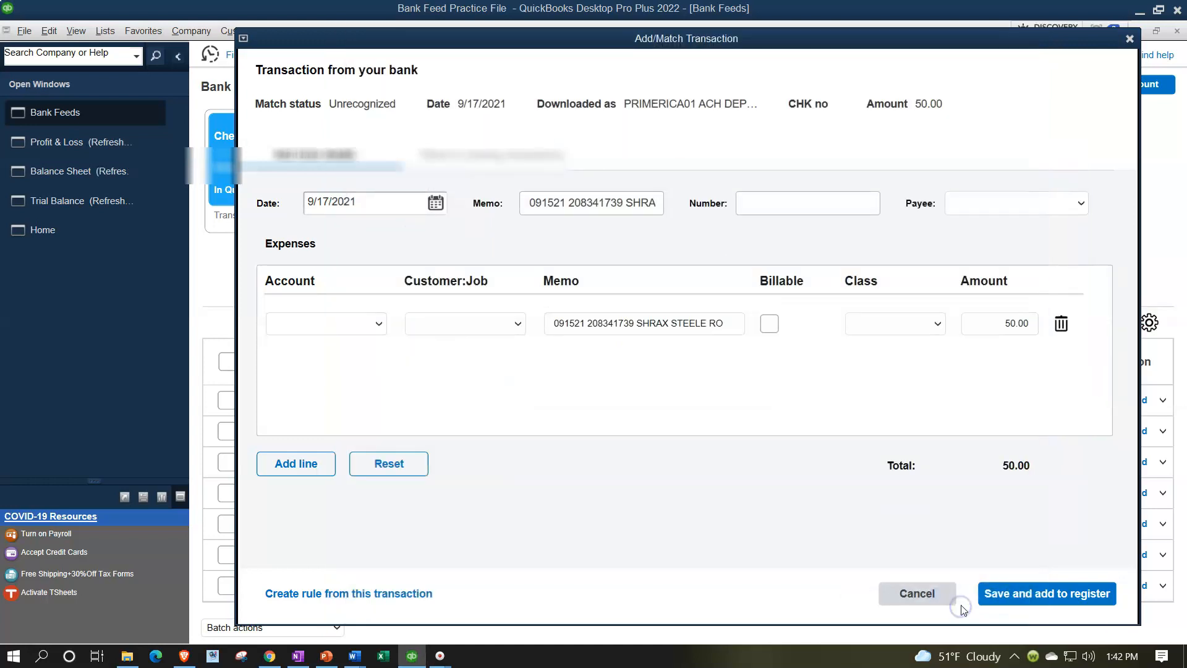
{"action": "left_click", "coordinate": [502, 379]}
{"action": "left_click", "coordinate": [1129, 38]}
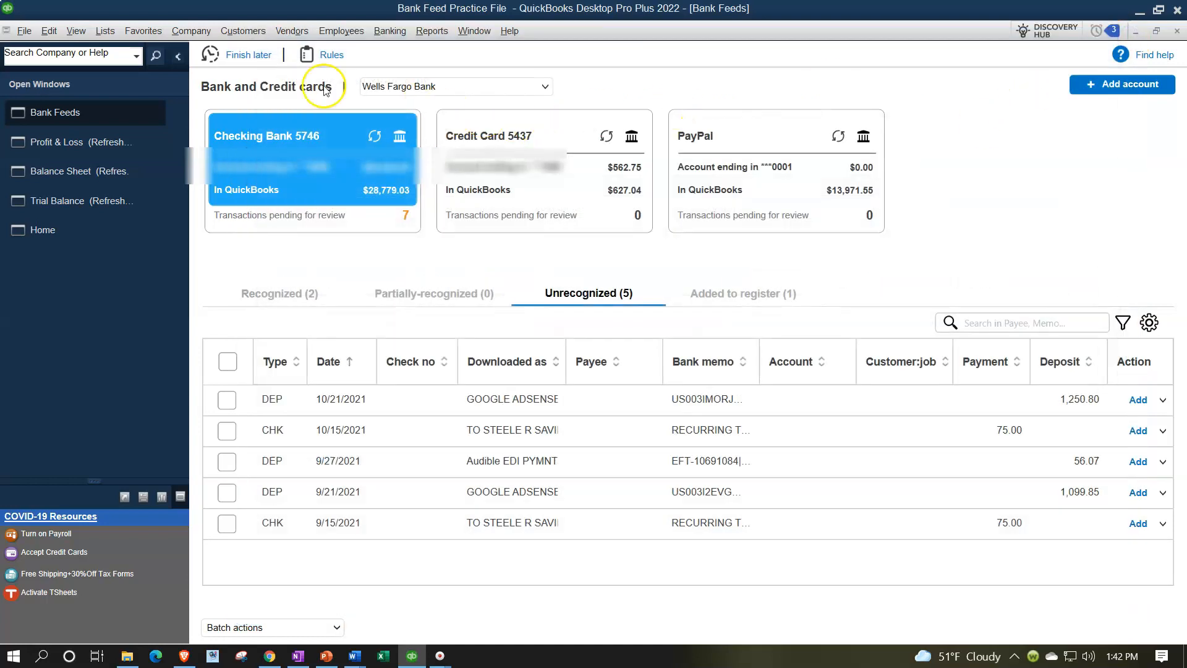
Step: Batch add the two recognized Primerica payments to the register, accepting the past-transaction dates
{"action": "left_click", "coordinate": [179, 57]}
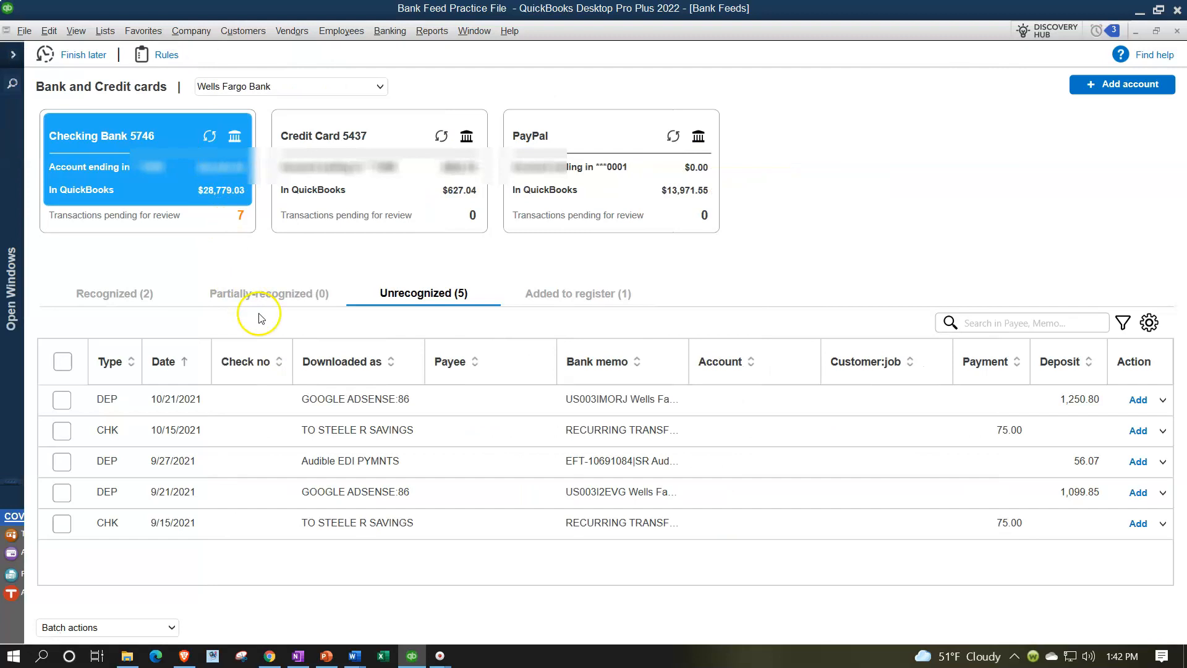
{"action": "left_click", "coordinate": [128, 298]}
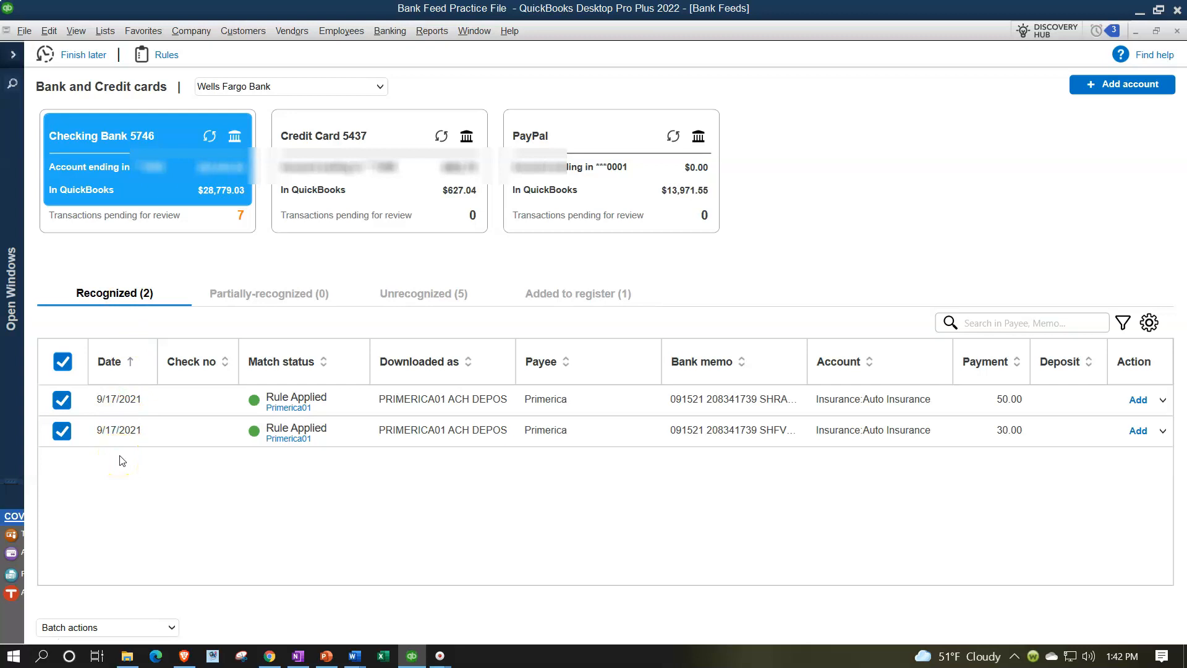
{"action": "left_click", "coordinate": [164, 627]}
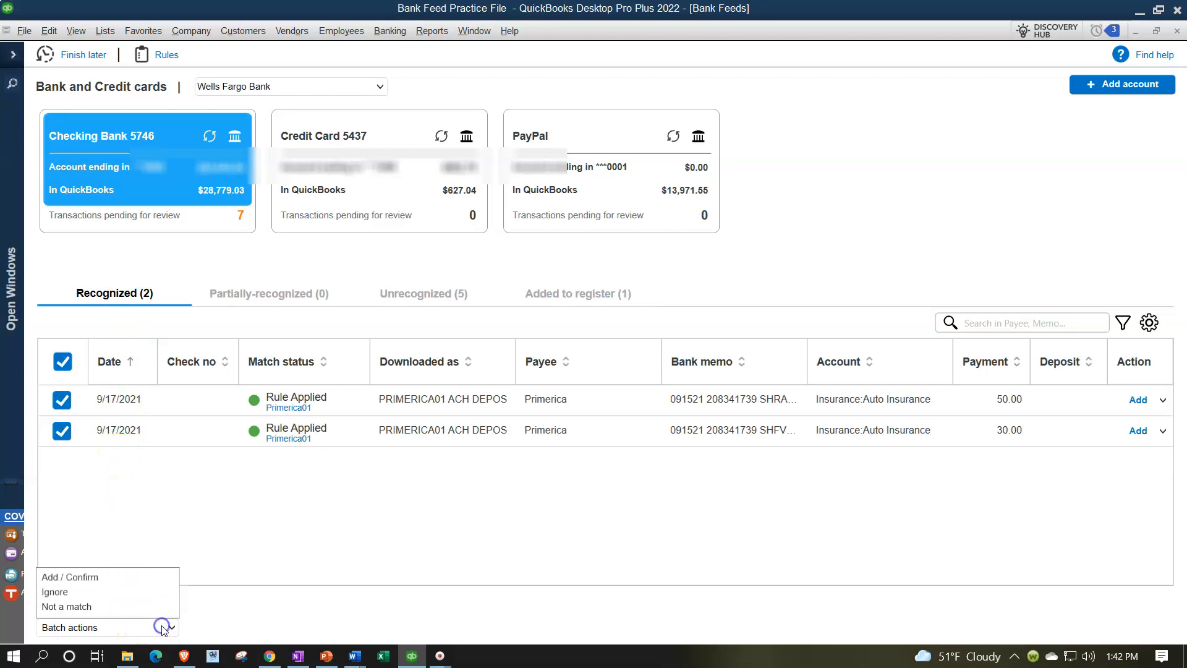
{"action": "left_click", "coordinate": [123, 580]}
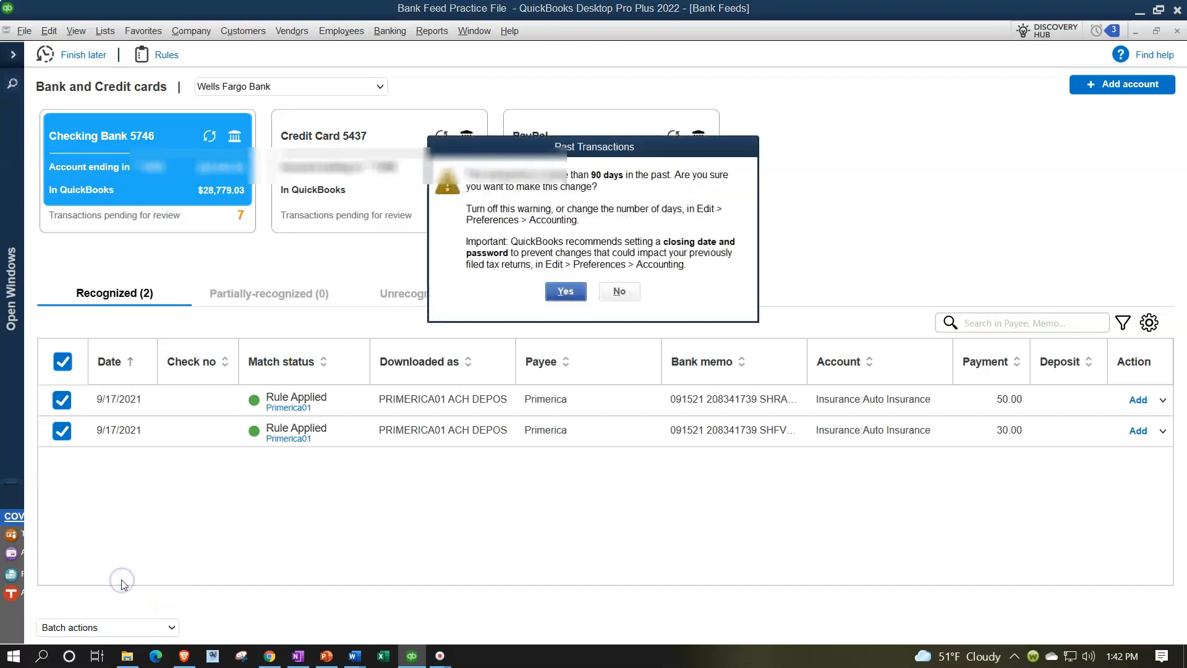
{"action": "left_click", "coordinate": [555, 293]}
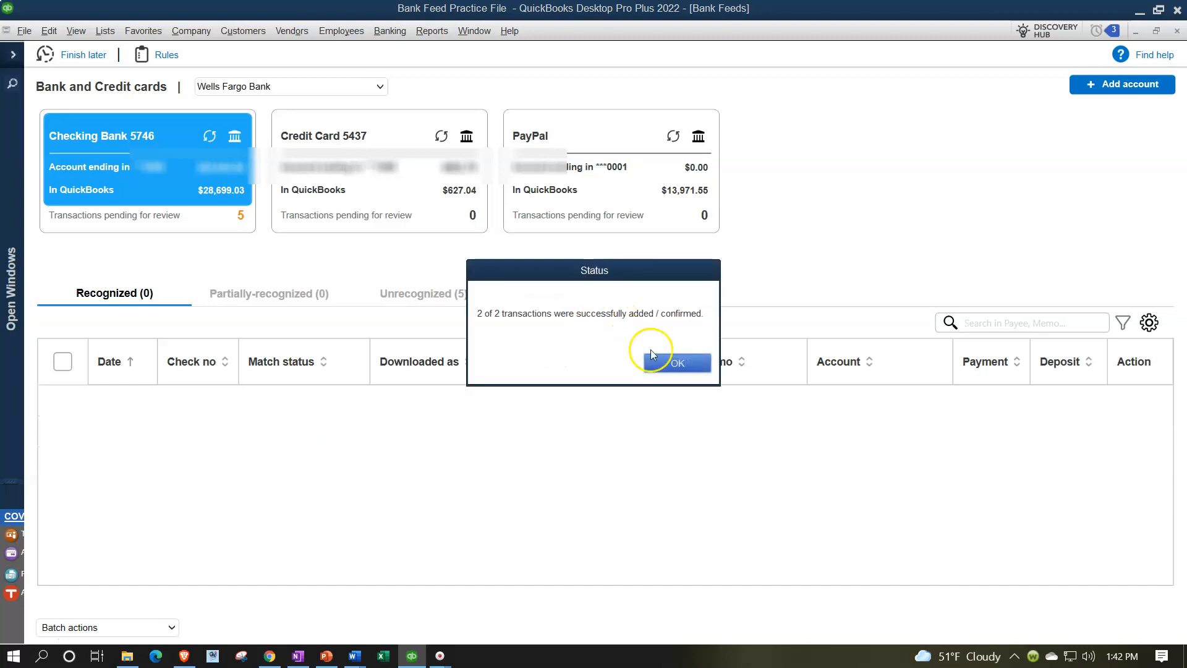
{"action": "left_click", "coordinate": [663, 360]}
Step: Review the Insurance subaccounts in the Profit & Loss report
{"action": "left_click", "coordinate": [13, 84]}
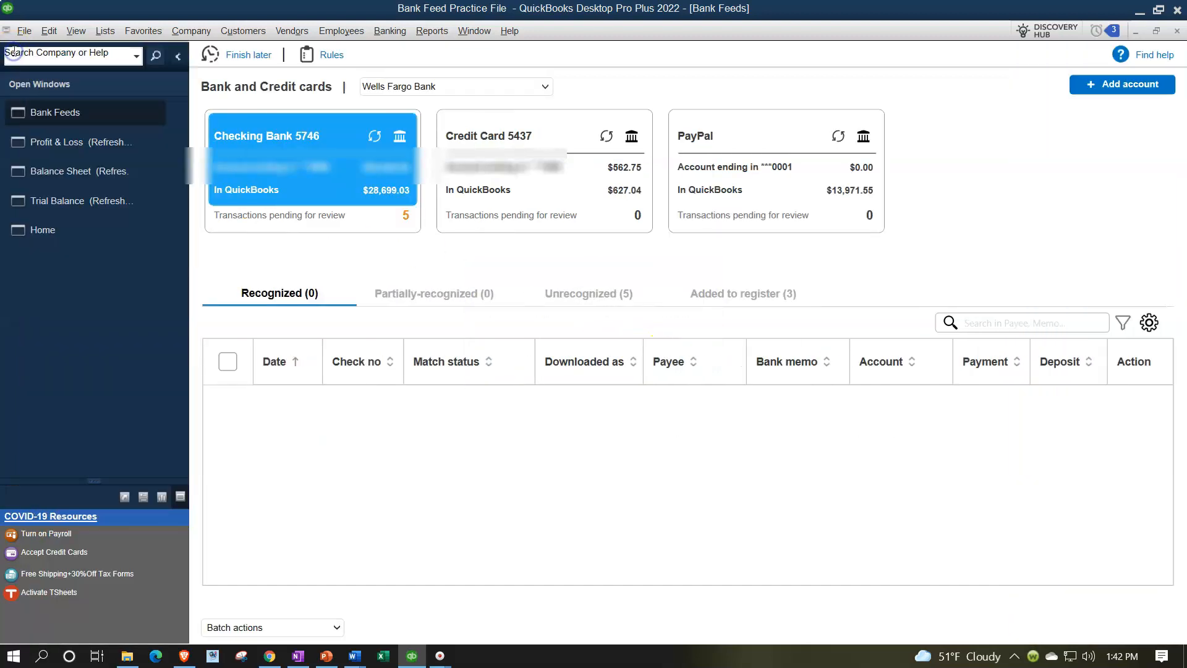
{"action": "left_click_drag", "start_coordinate": [54, 139], "coordinate": [62, 155]}
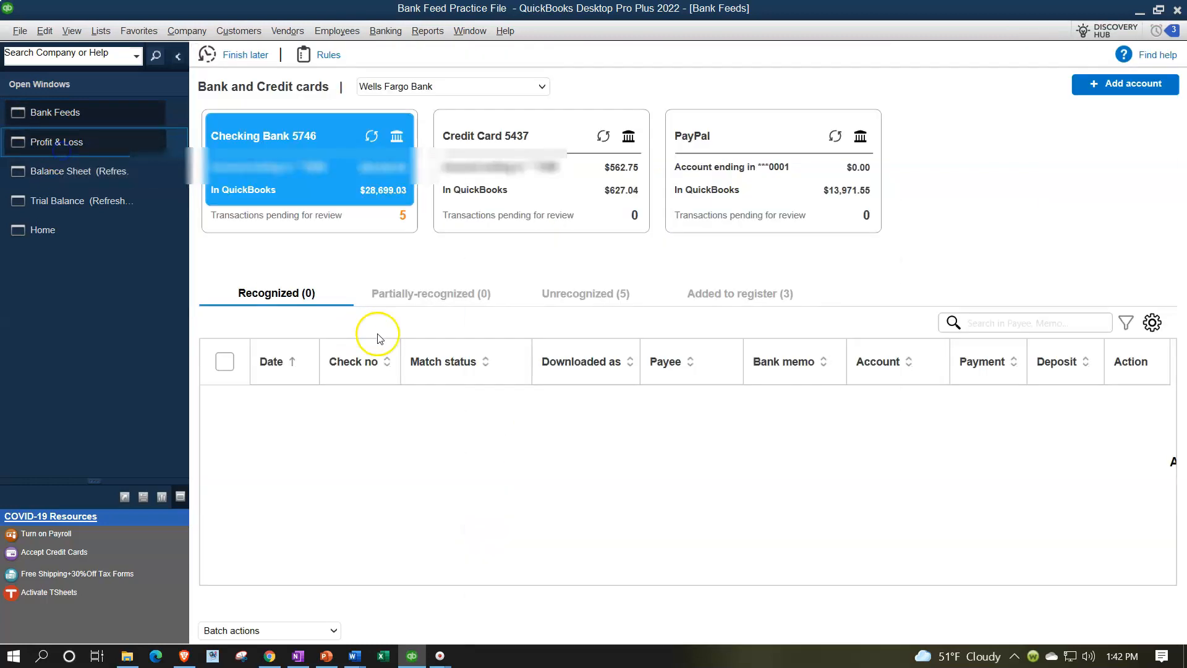
{"action": "scroll", "coordinate": [420, 340], "scroll_direction": "down", "scroll_amount": 1}
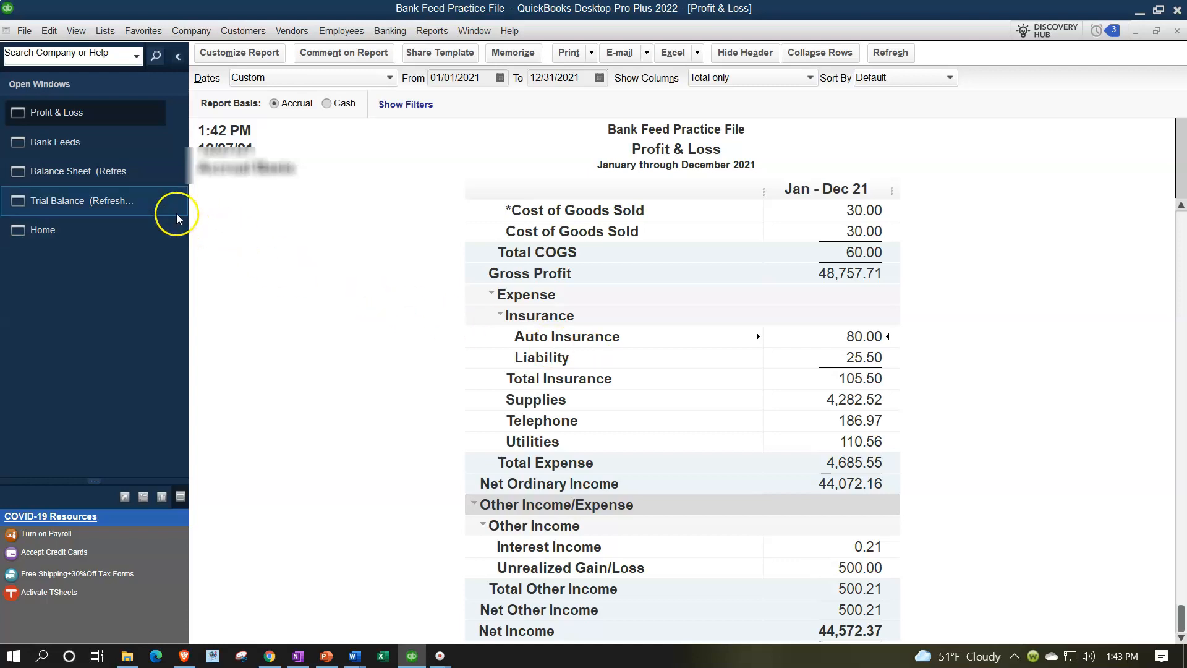
Step: Sort the unrecognized bank feed transactions by downloaded description and start a rule from the 56.07 Audible deposit
{"action": "left_click", "coordinate": [86, 143]}
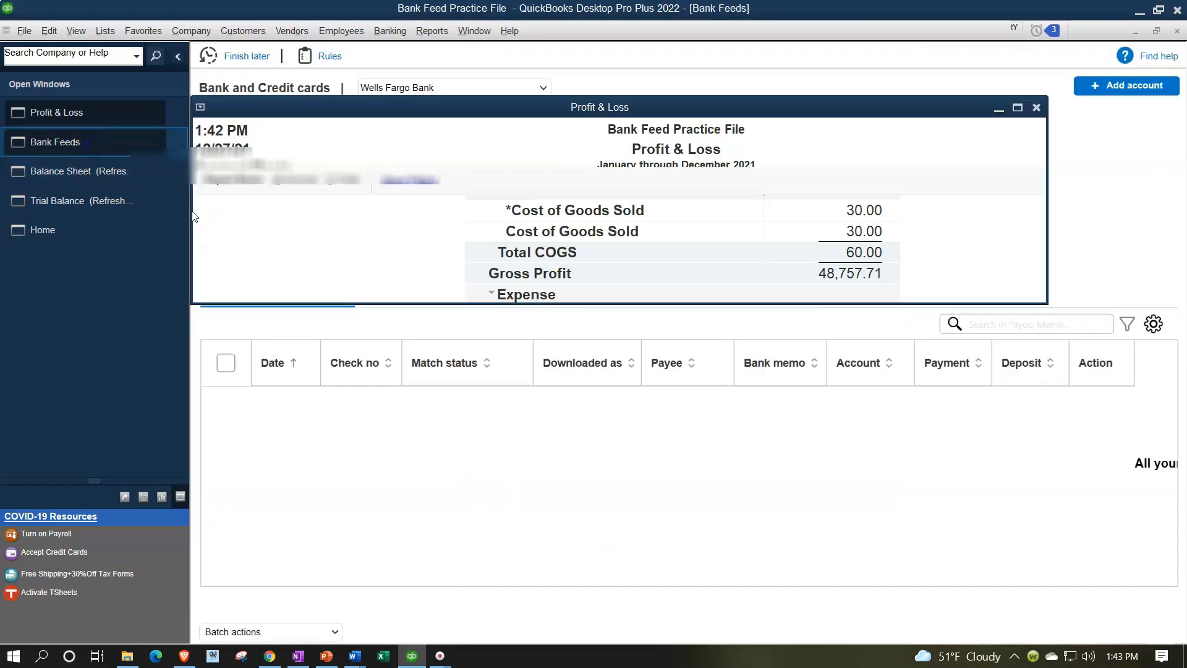
{"action": "left_click", "coordinate": [564, 295]}
{"action": "left_click", "coordinate": [522, 362]}
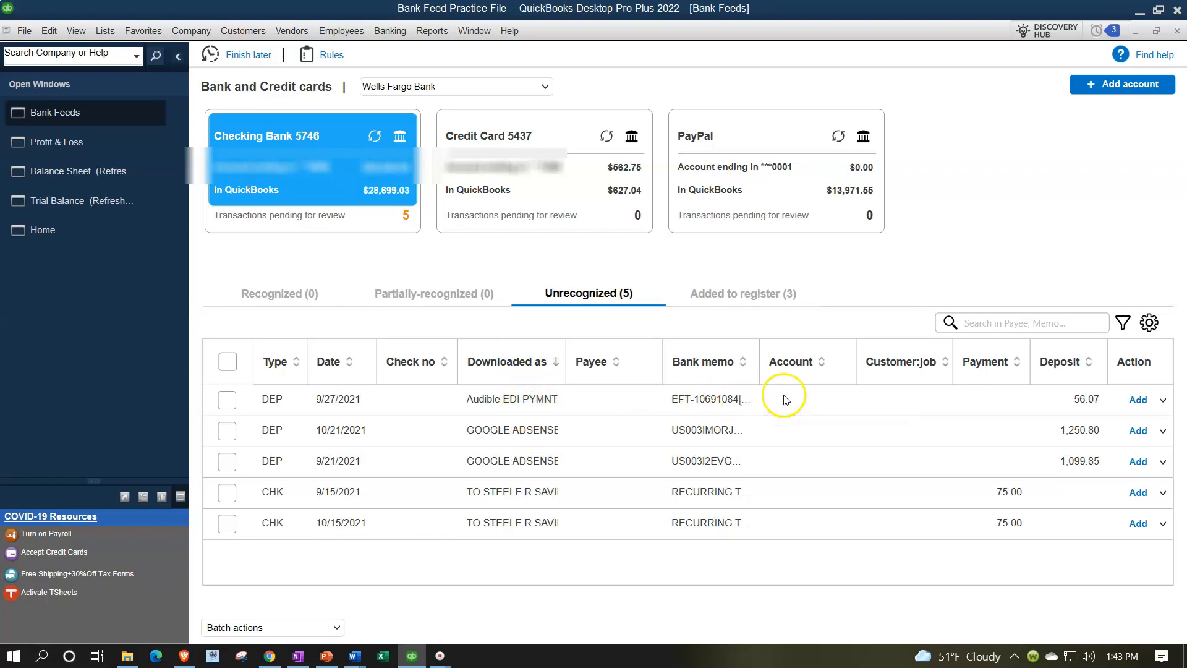
{"action": "left_click", "coordinate": [1163, 400]}
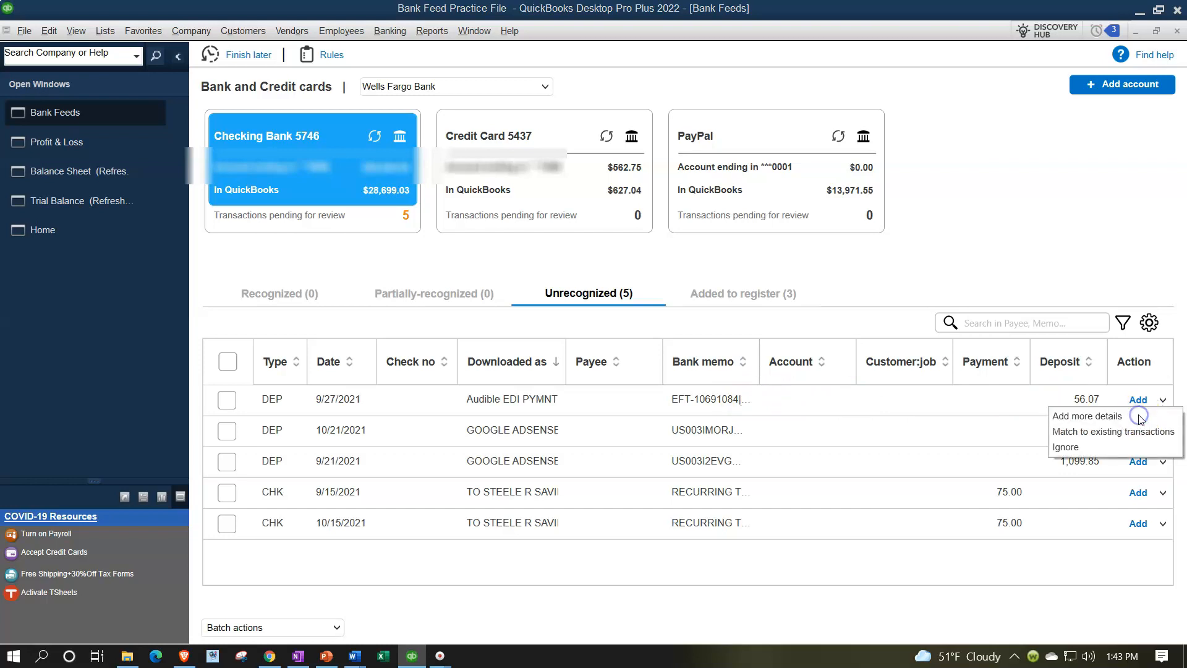
{"action": "left_click", "coordinate": [1138, 414]}
{"action": "left_click", "coordinate": [406, 593]}
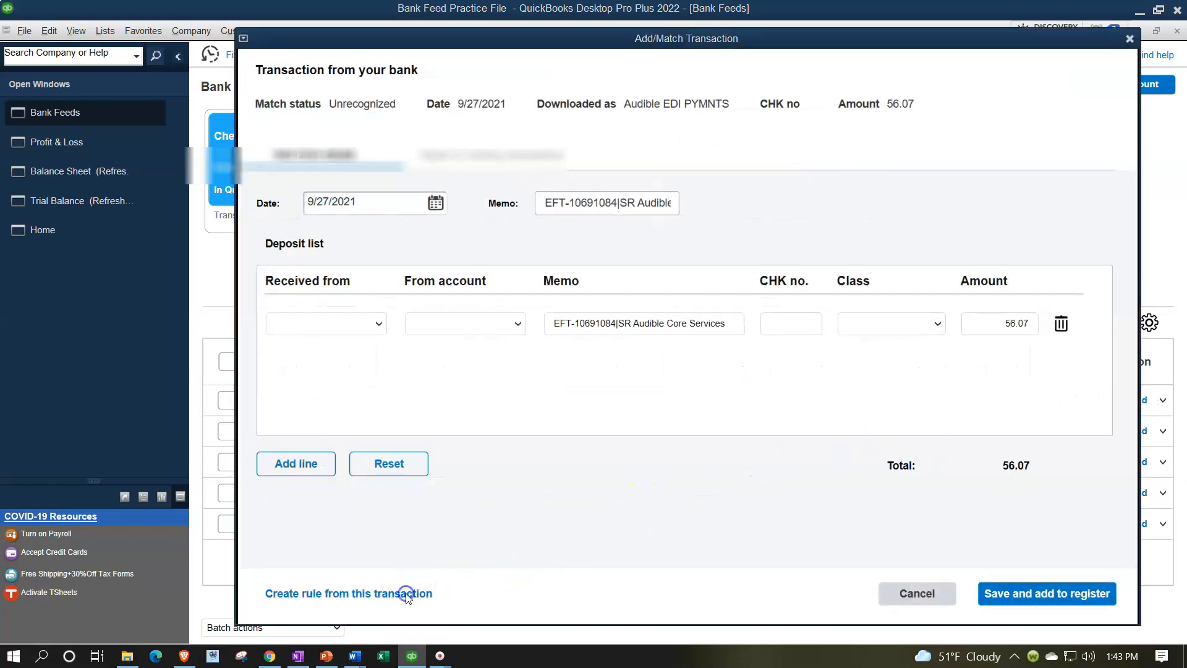
Step: Name the rule Audible and set it to meet any condition, with the description containing Audible
{"action": "left_click", "coordinate": [474, 82]}
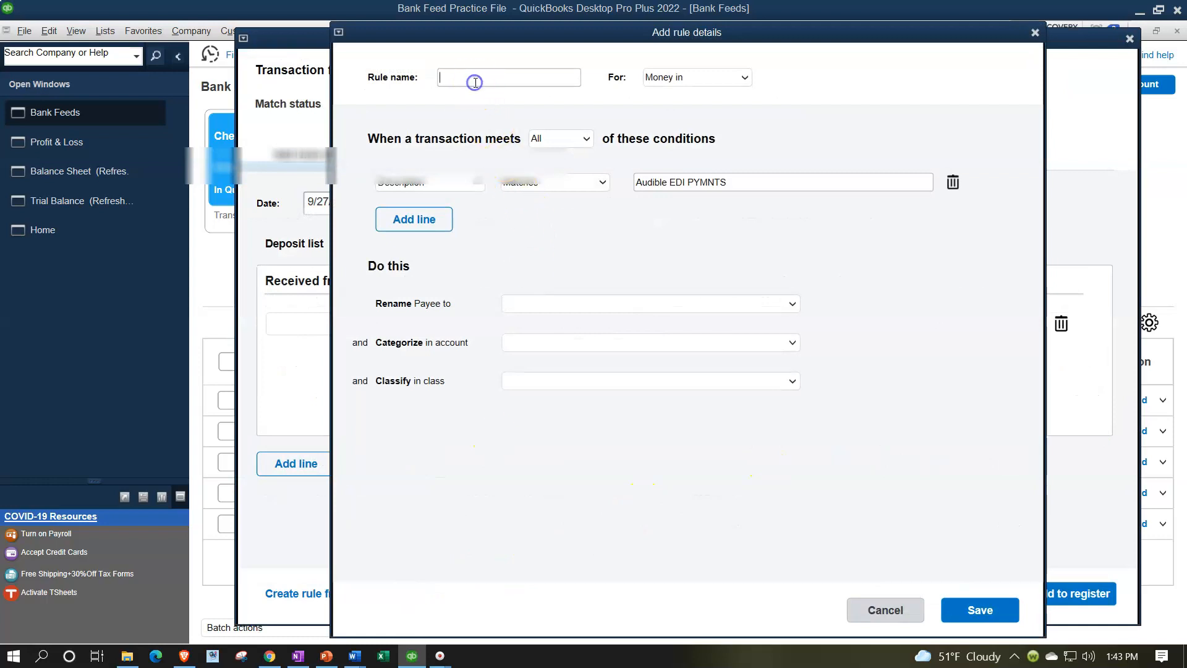
{"action": "type", "text": "Audible"}
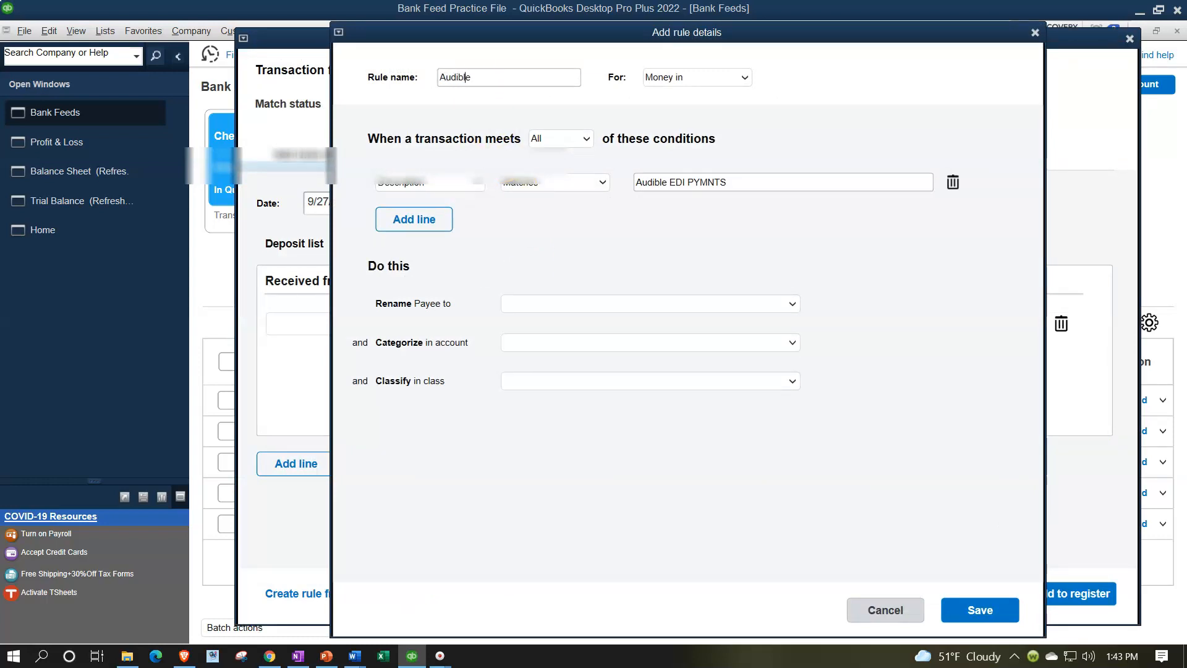
{"action": "key", "text": "Tab"}
{"action": "key", "text": "Tab"}
{"action": "left_click", "coordinate": [582, 139]}
{"action": "left_click", "coordinate": [548, 154]}
{"action": "left_click", "coordinate": [577, 183]}
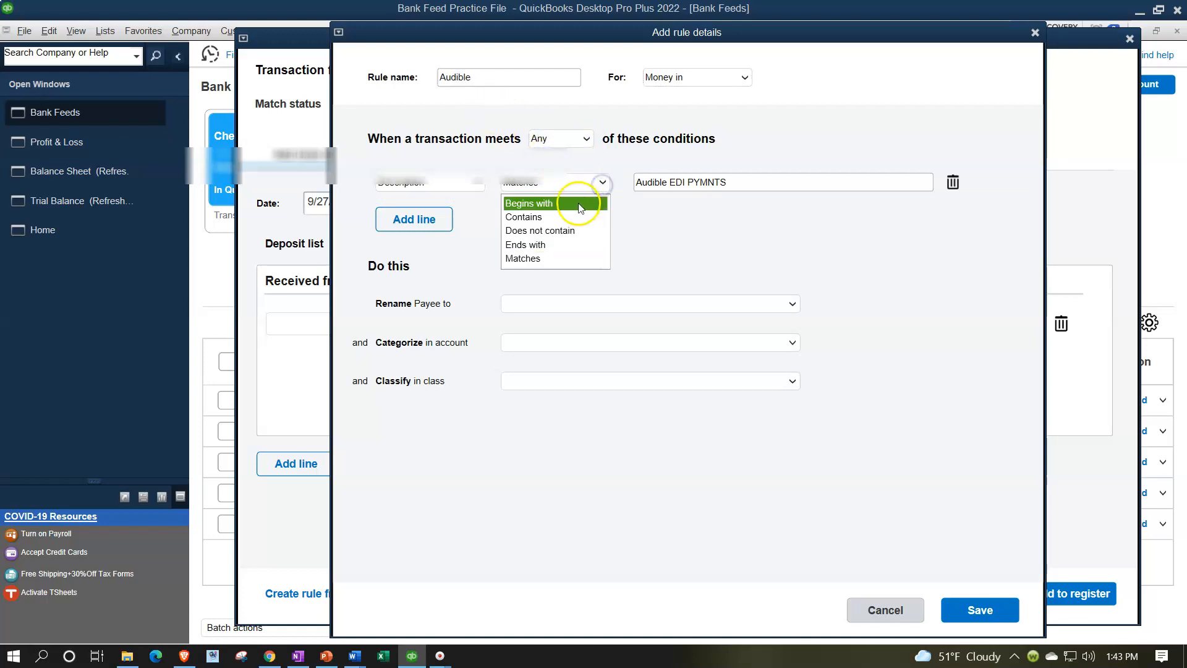
{"action": "left_click", "coordinate": [564, 217]}
{"action": "left_click", "coordinate": [770, 178]}
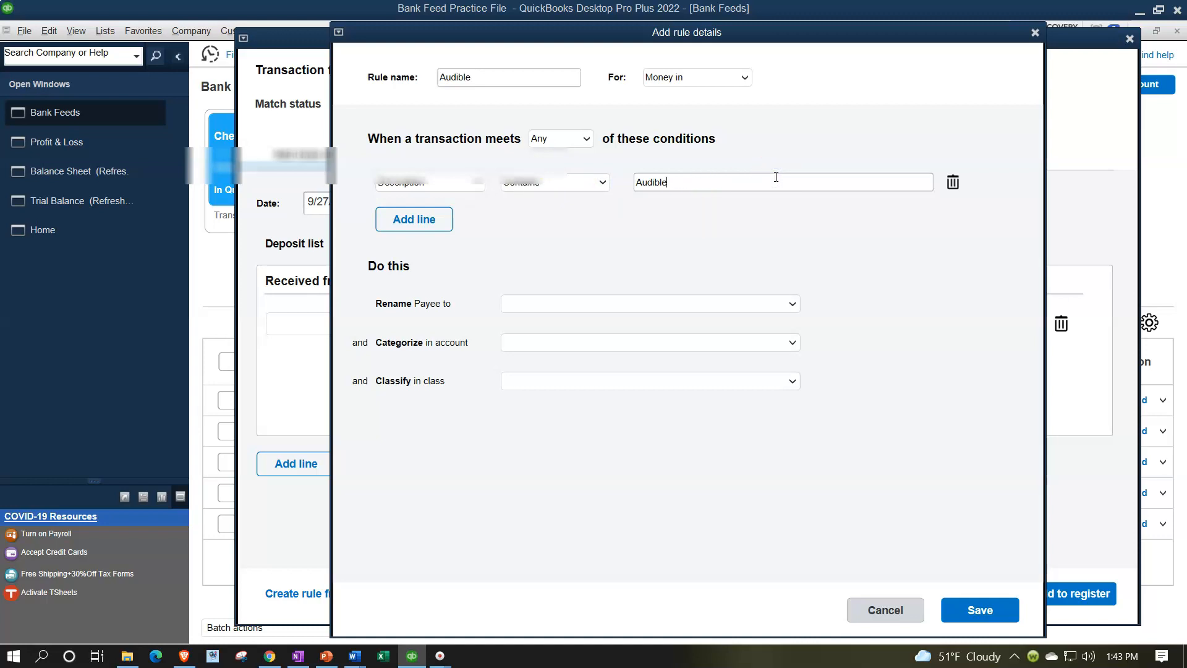
Step: Set the Audible rule to rename the payee to Audible and categorize in Audio Book Revenue, save it, and close the transaction details
{"action": "left_click", "coordinate": [790, 306]}
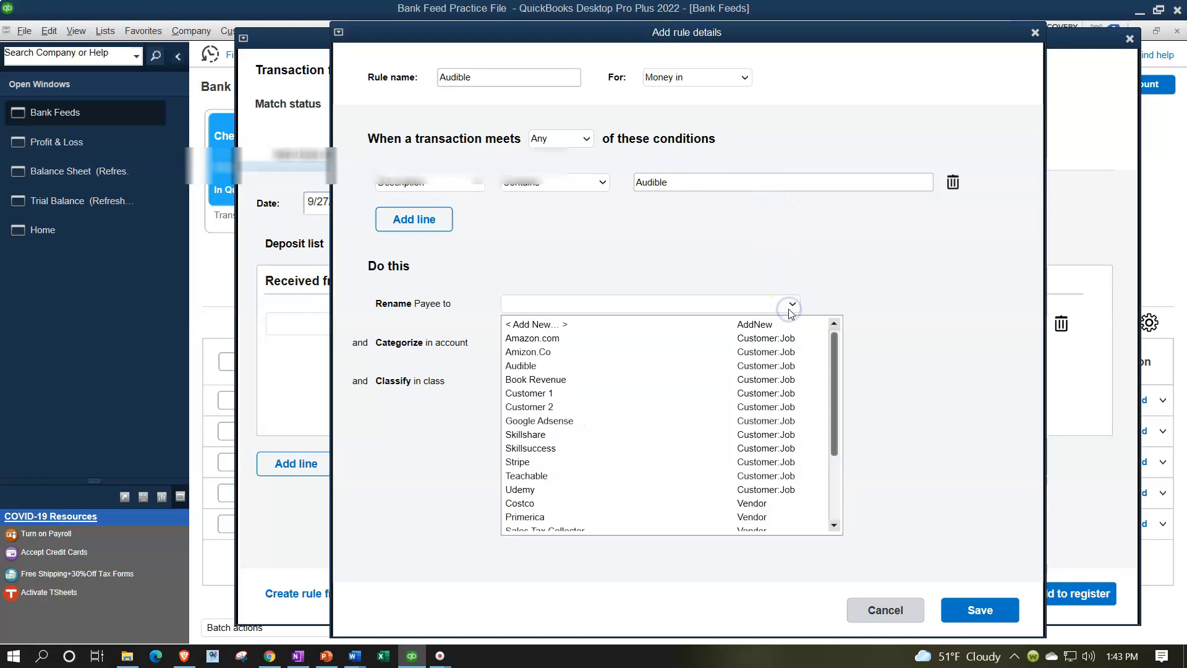
{"action": "type", "text": "Au"}
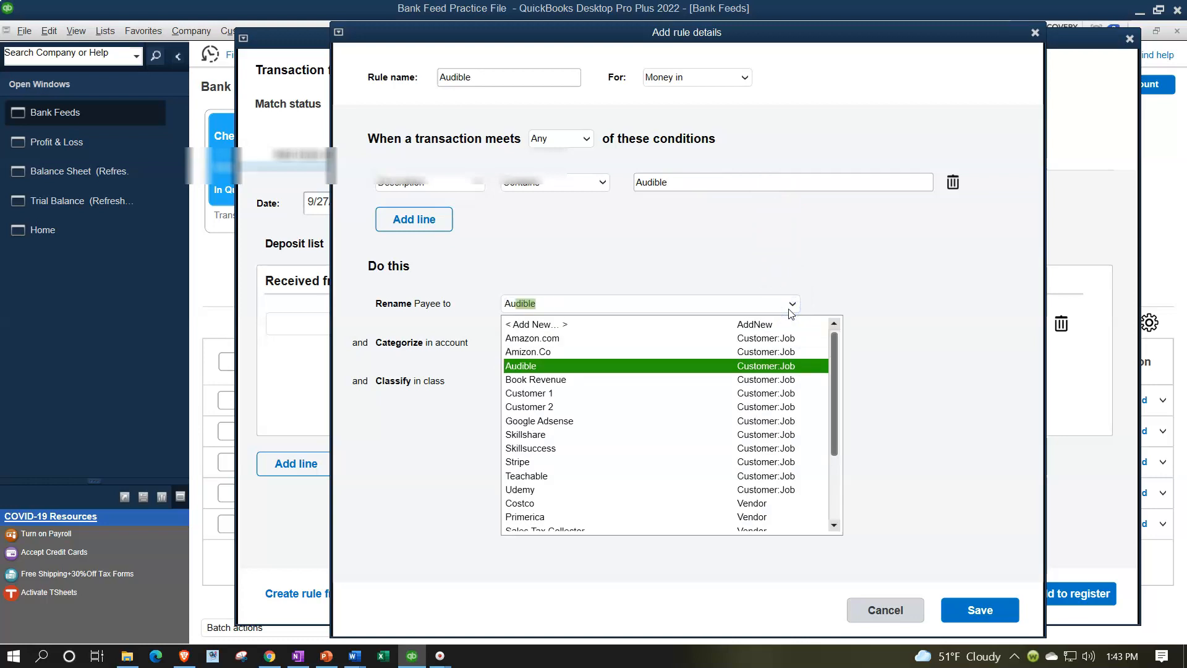
{"action": "type", "text": "di"}
{"action": "key", "text": "Tab"}
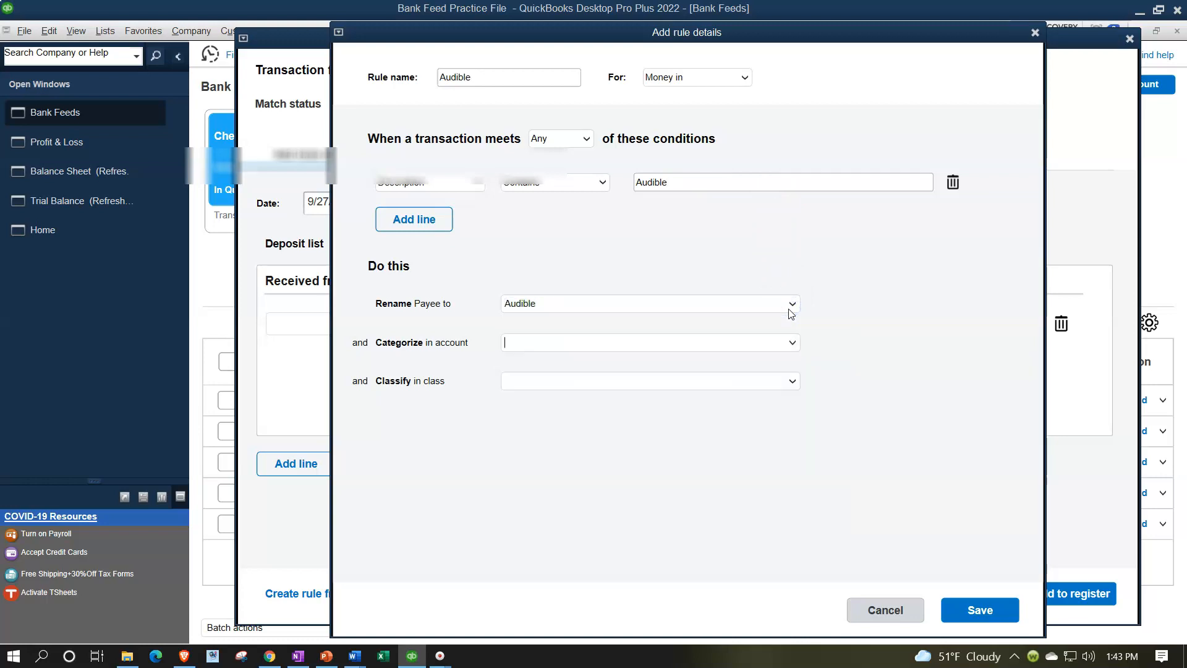
{"action": "left_click", "coordinate": [792, 343]}
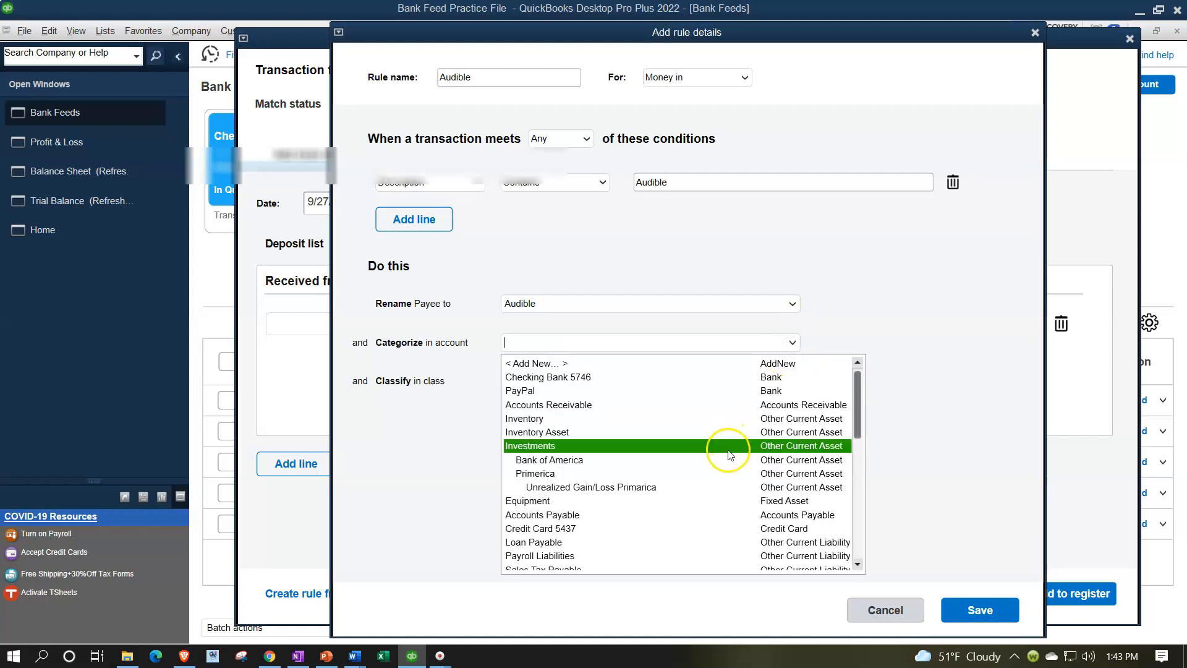
{"action": "scroll", "coordinate": [729, 455], "scroll_direction": "down", "scroll_amount": 5}
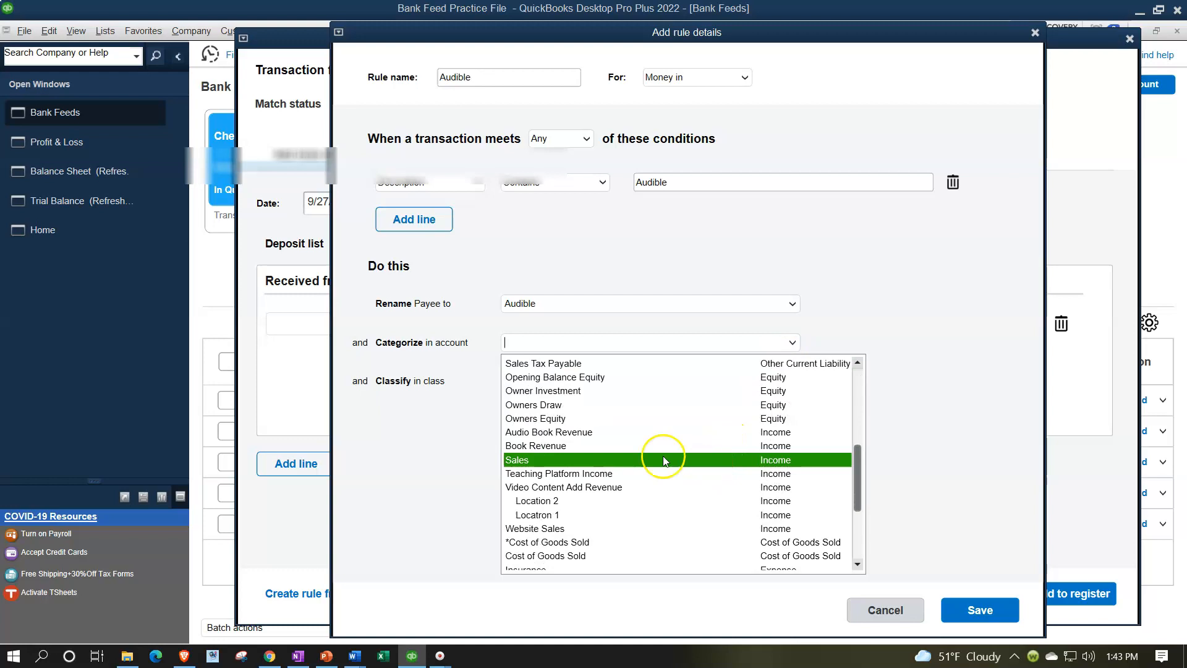
{"action": "left_click", "coordinate": [579, 432]}
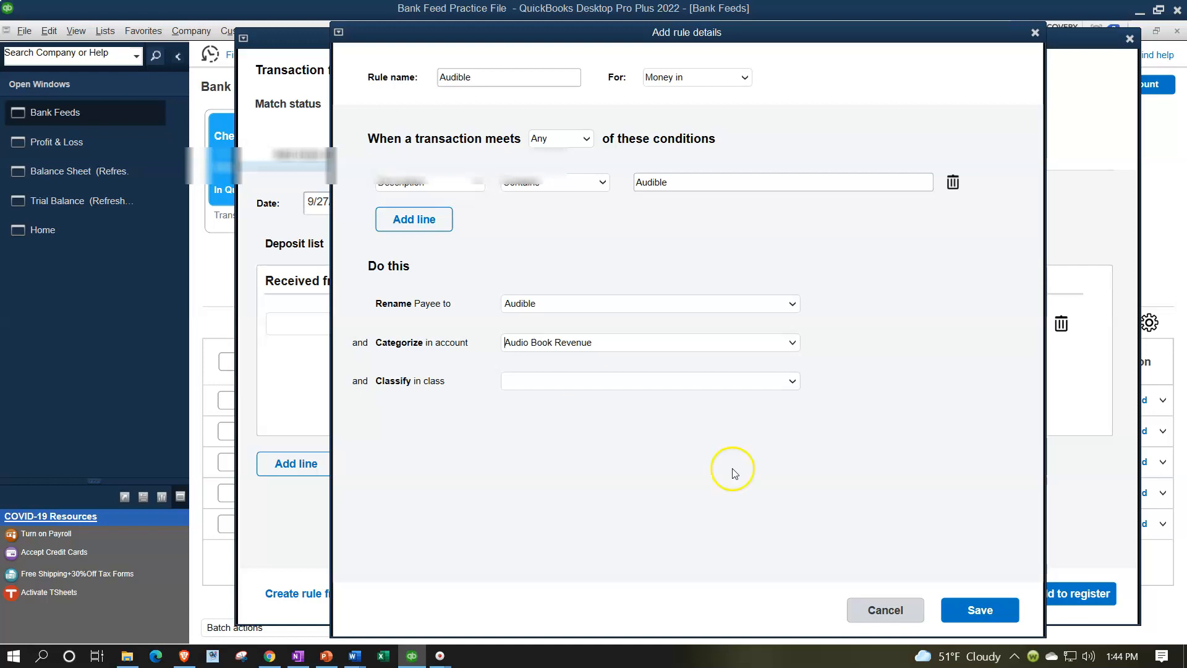
{"action": "left_click", "coordinate": [966, 603]}
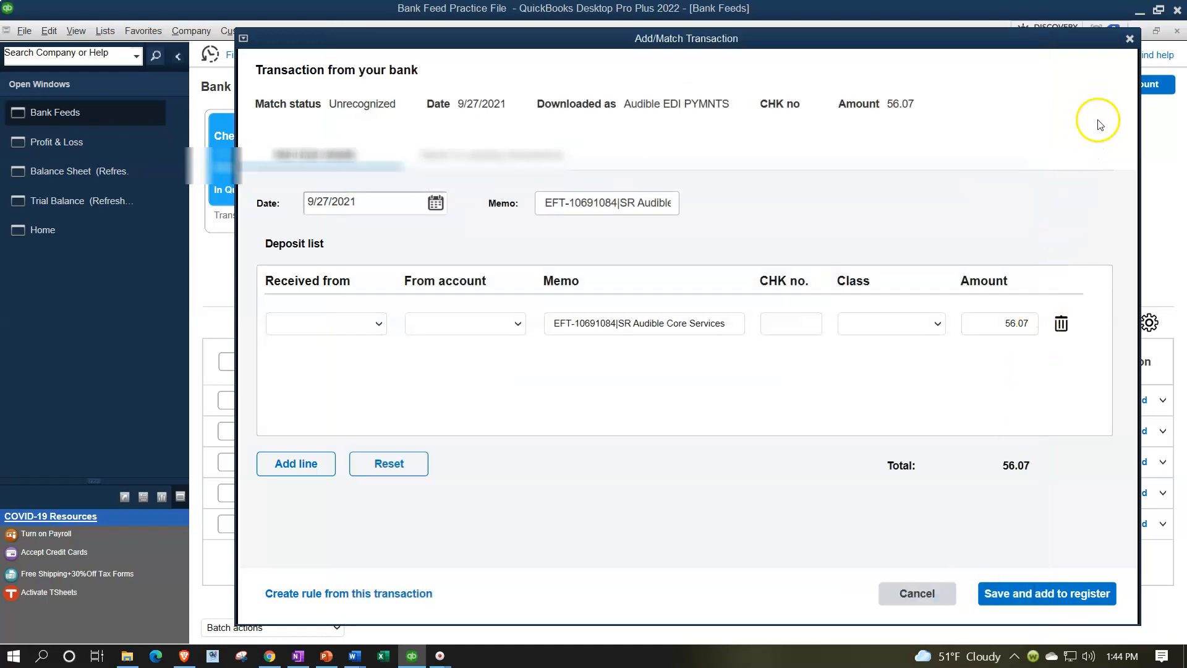
{"action": "left_click", "coordinate": [1130, 39]}
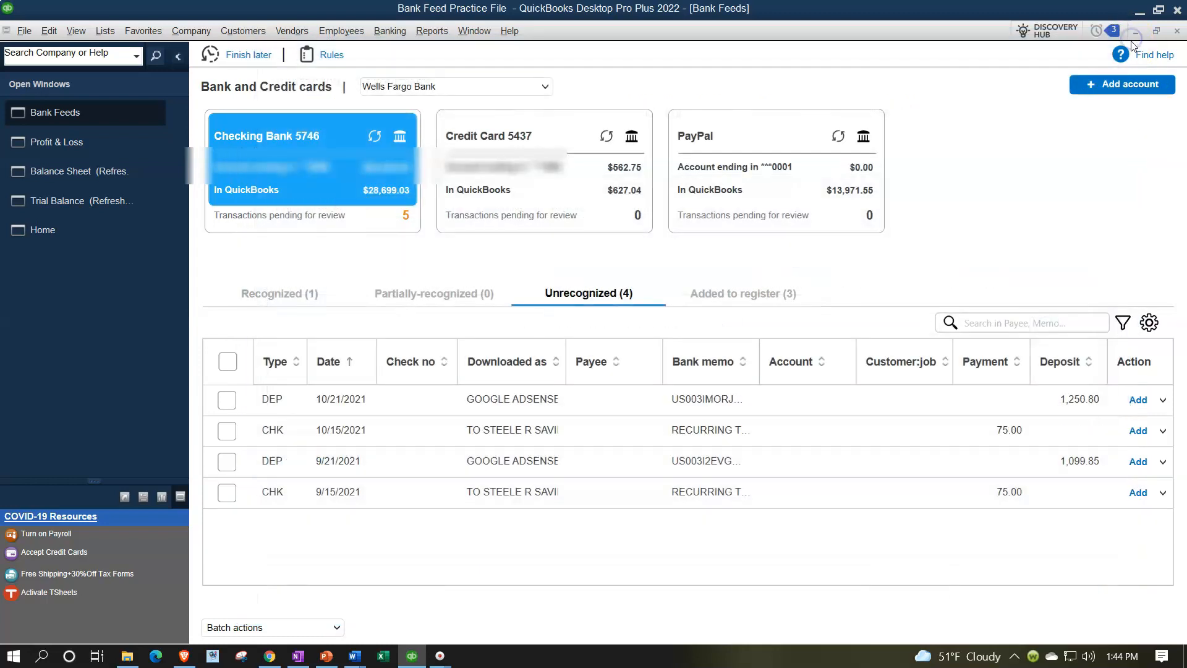
Step: Add the recognized 56.07 Audible deposit to the register, accepting the past-transaction date
{"action": "left_click", "coordinate": [179, 58]}
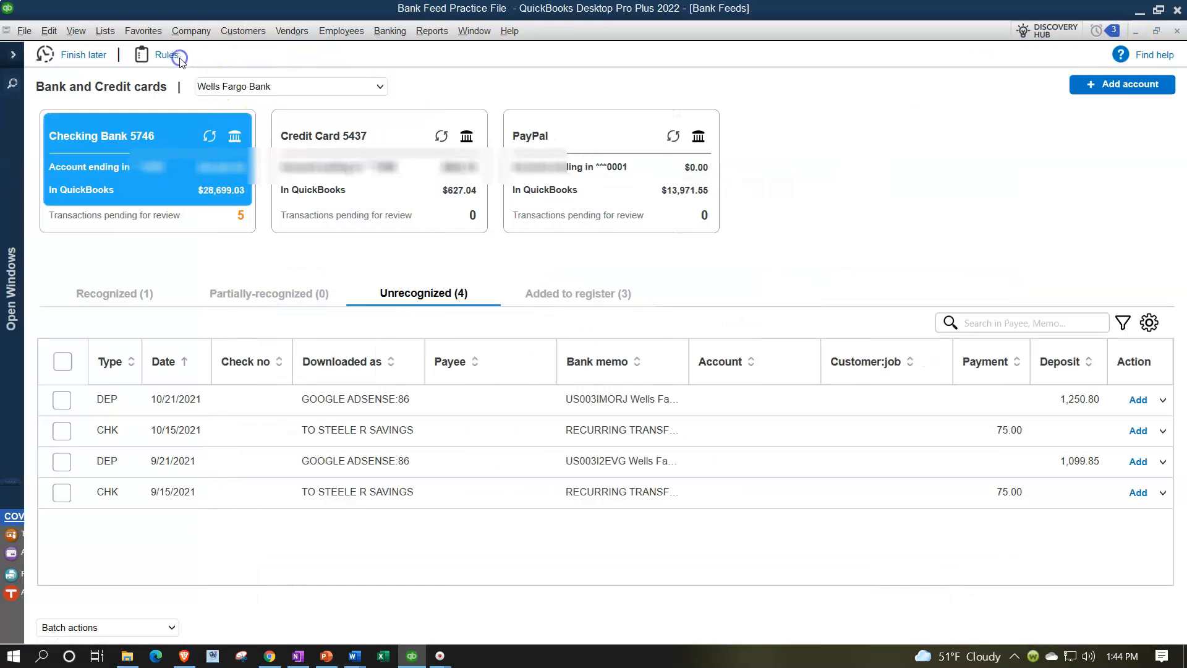
{"action": "left_click", "coordinate": [122, 294]}
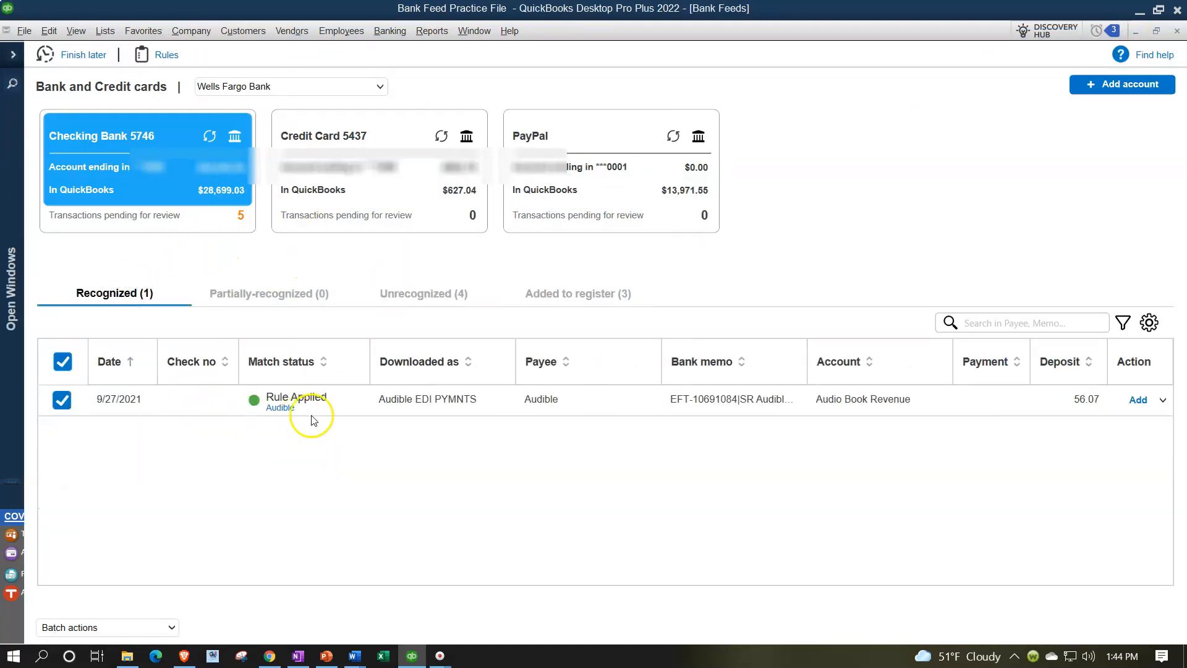
{"action": "left_click", "coordinate": [1136, 401]}
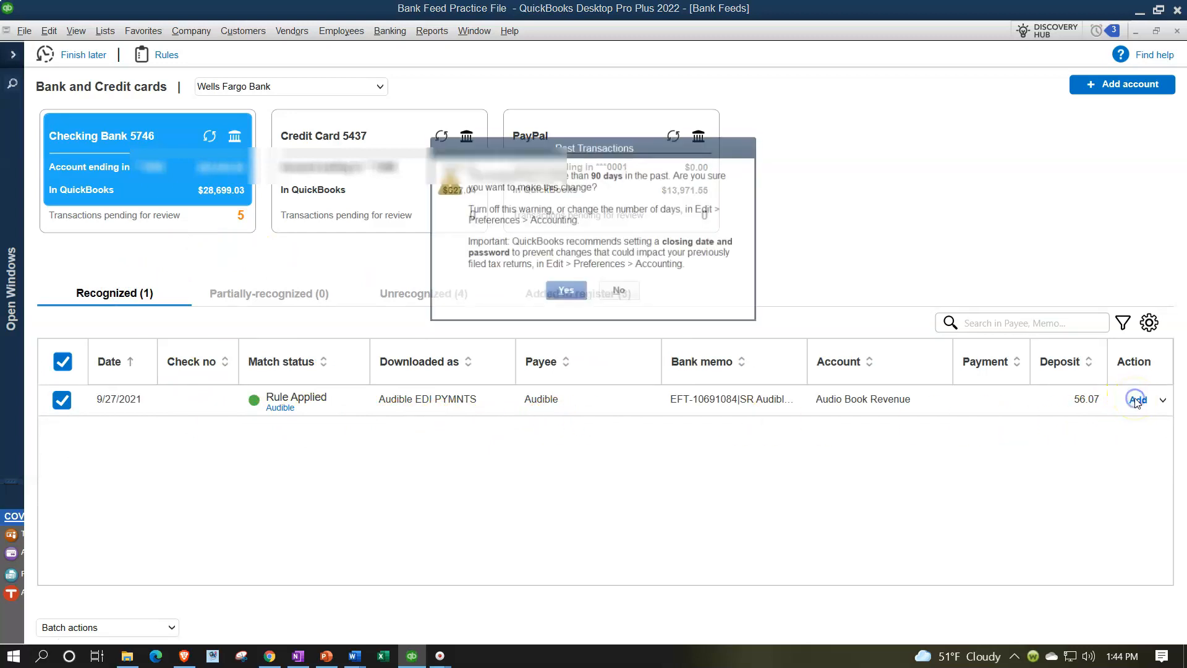
{"action": "left_click", "coordinate": [559, 295]}
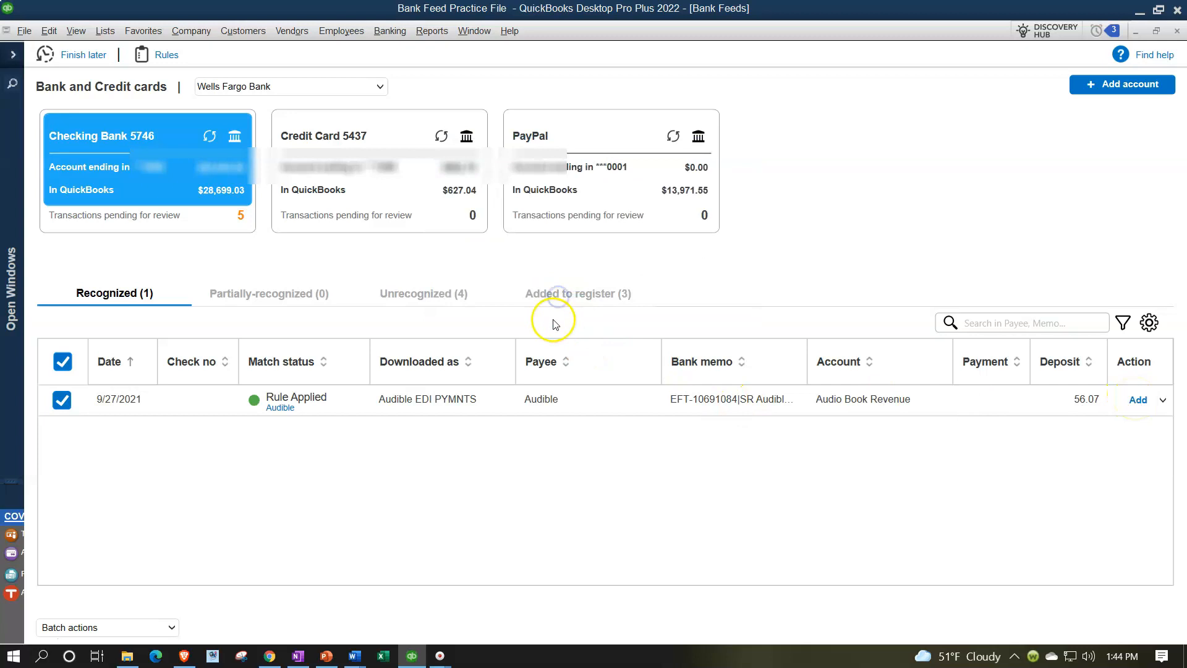
Step: Review the transaction details behind Book Revenue and Audio Book Revenue in the Profit & Loss report
{"action": "left_click", "coordinate": [13, 55]}
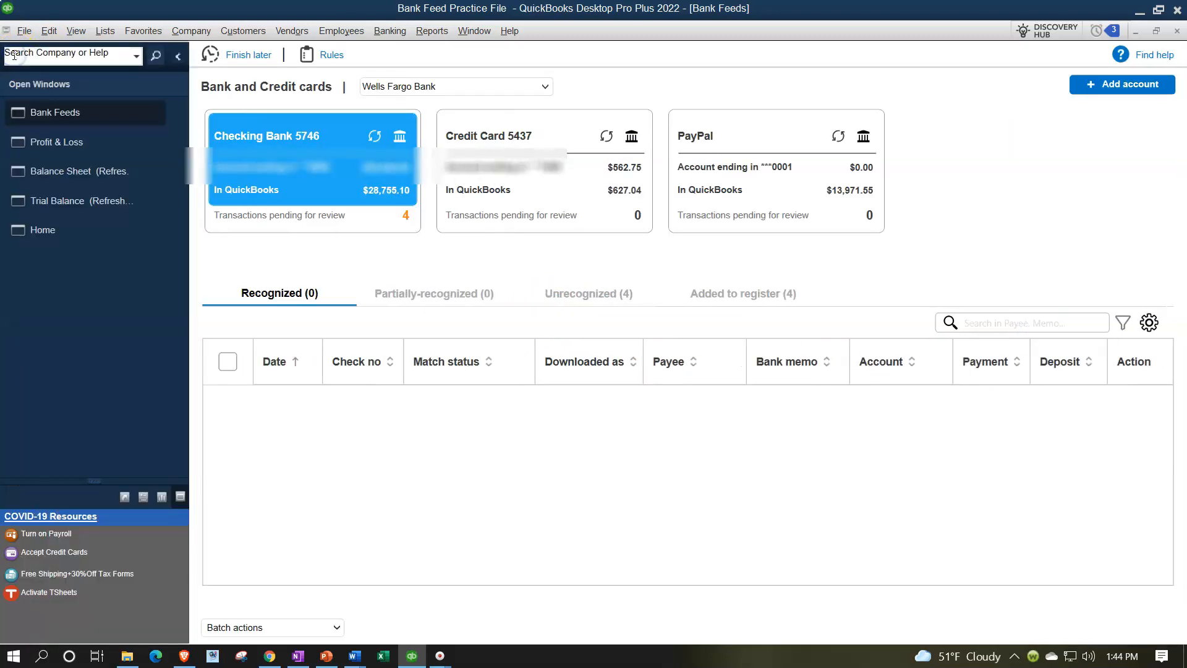
{"action": "left_click", "coordinate": [55, 142]}
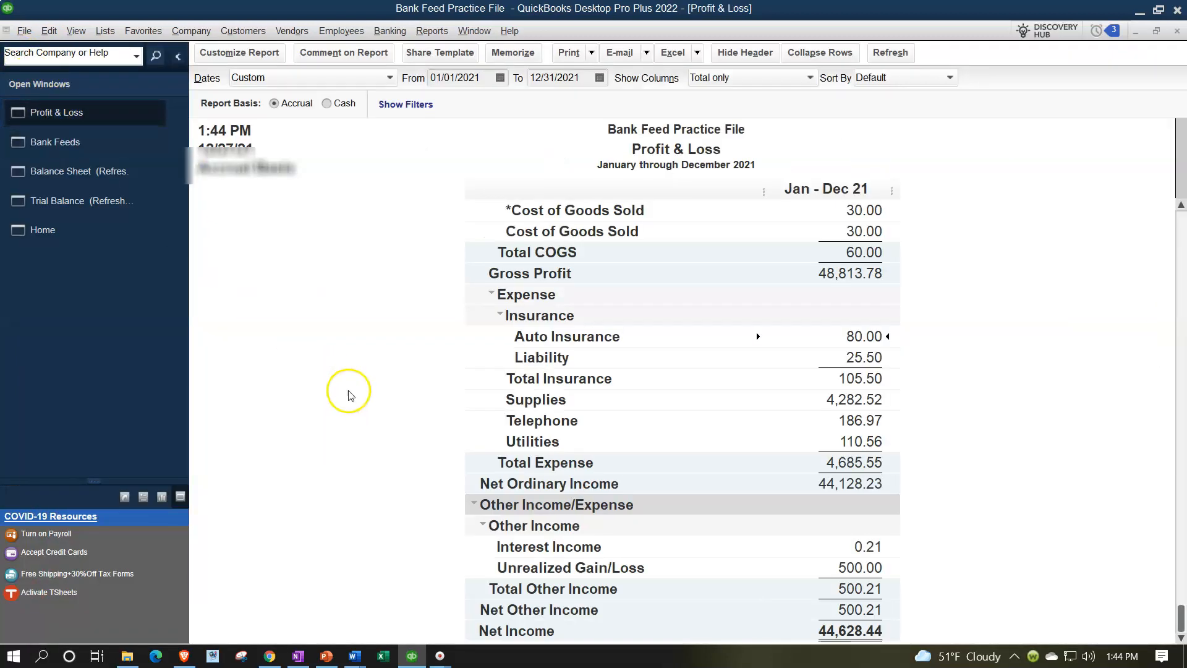
{"action": "scroll", "coordinate": [418, 404], "scroll_direction": "up", "scroll_amount": 7}
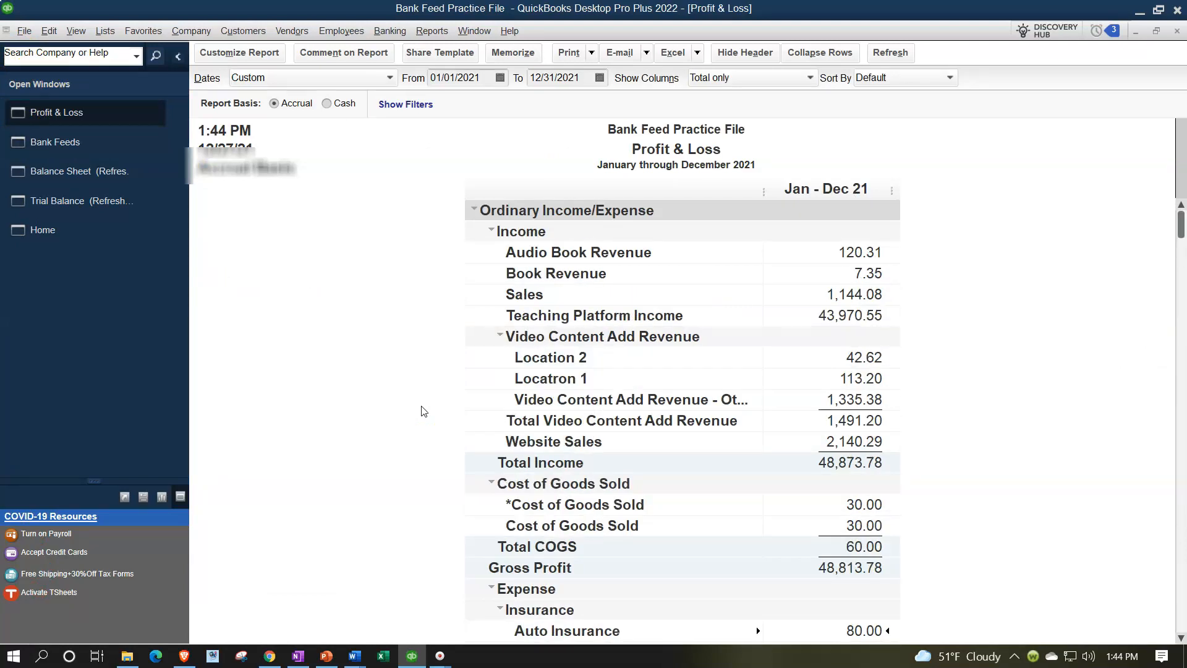
{"action": "double_click", "coordinate": [850, 272]}
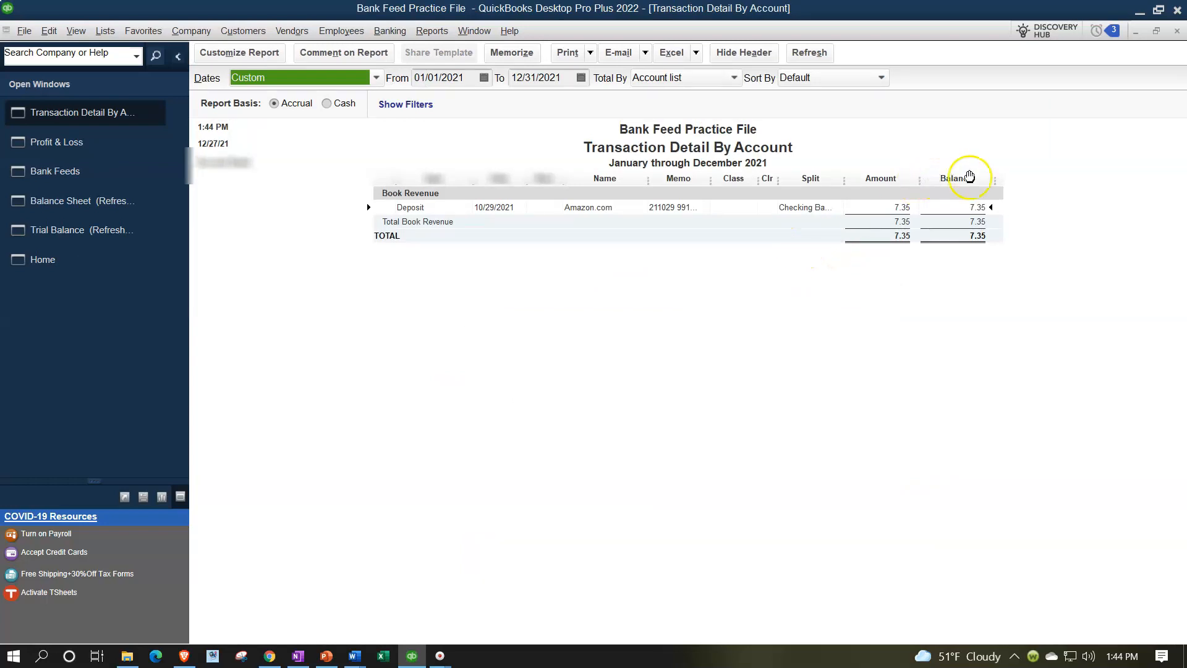
{"action": "left_click", "coordinate": [1176, 30]}
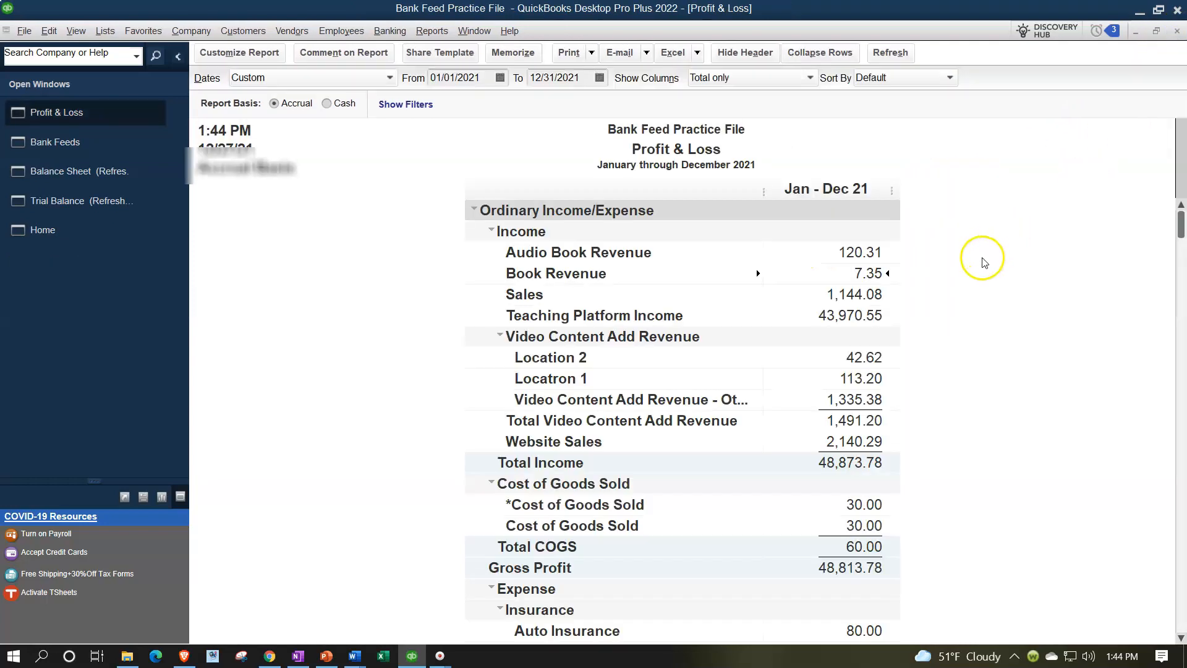
{"action": "double_click", "coordinate": [851, 250]}
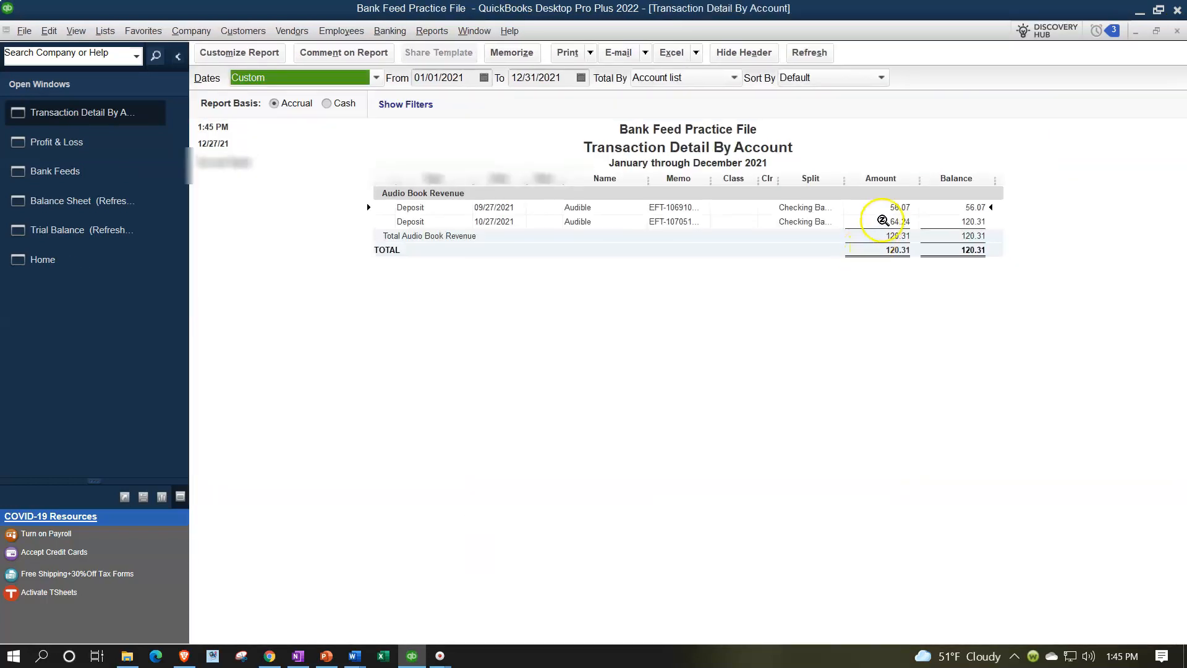
{"action": "left_click", "coordinate": [1174, 34]}
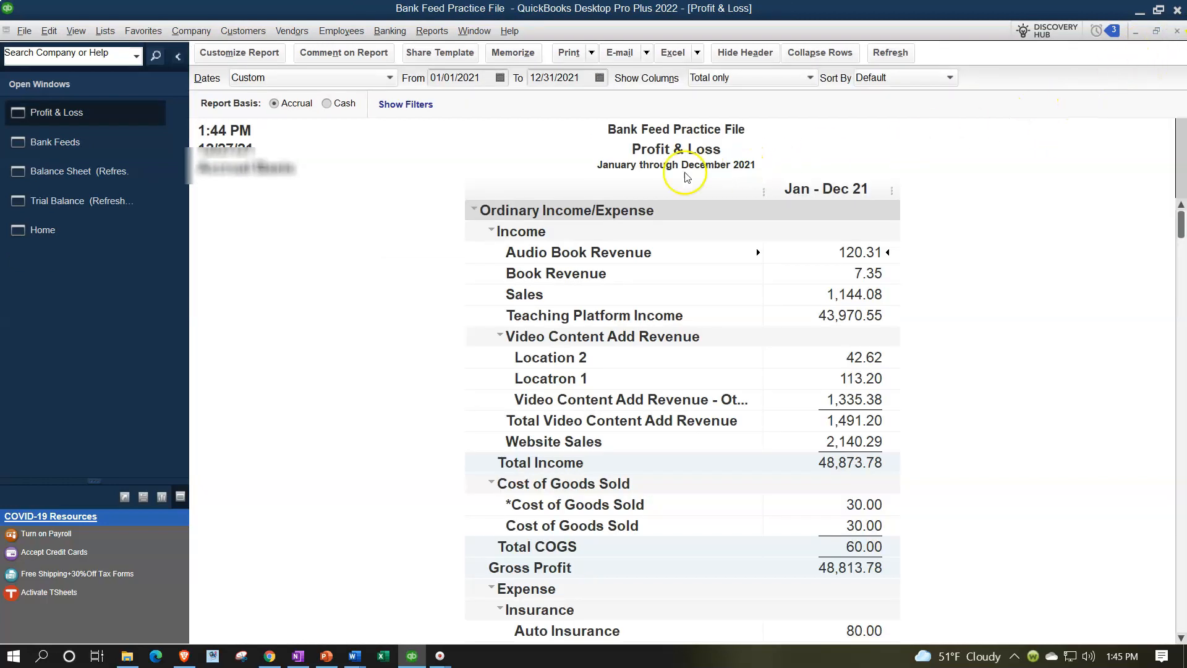
Step: Sort the unrecognized bank feed transactions by downloaded description and start a rule from the 1,250.80 Google Adsense deposit
{"action": "left_click", "coordinate": [81, 148]}
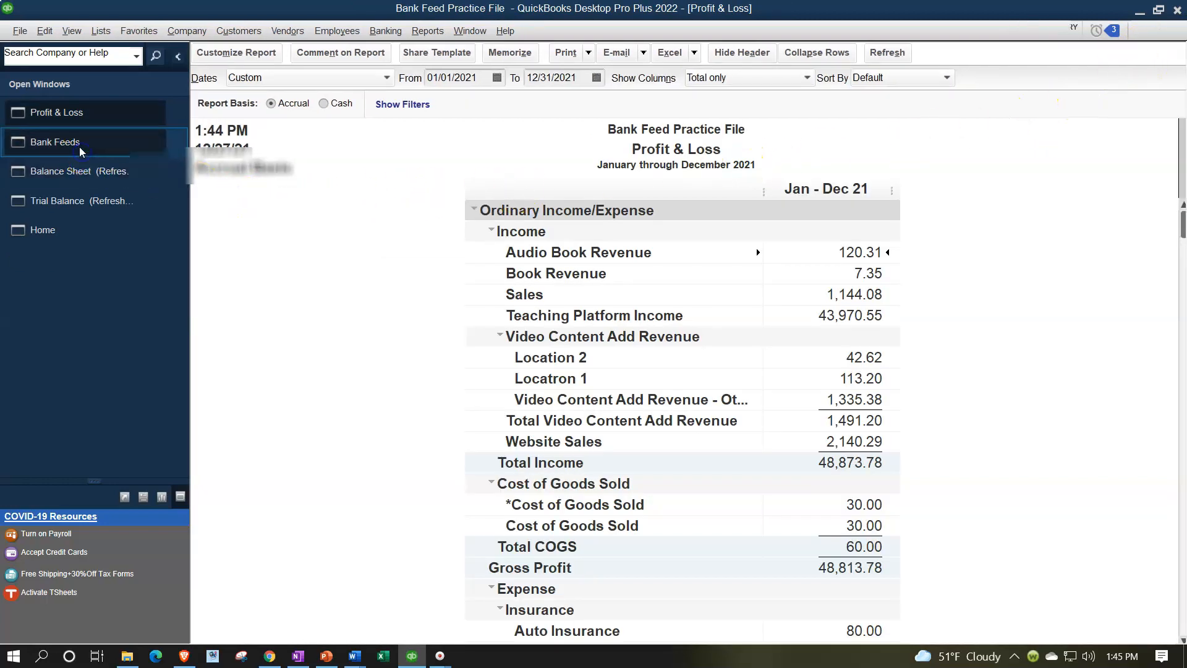
{"action": "left_click", "coordinate": [177, 56]}
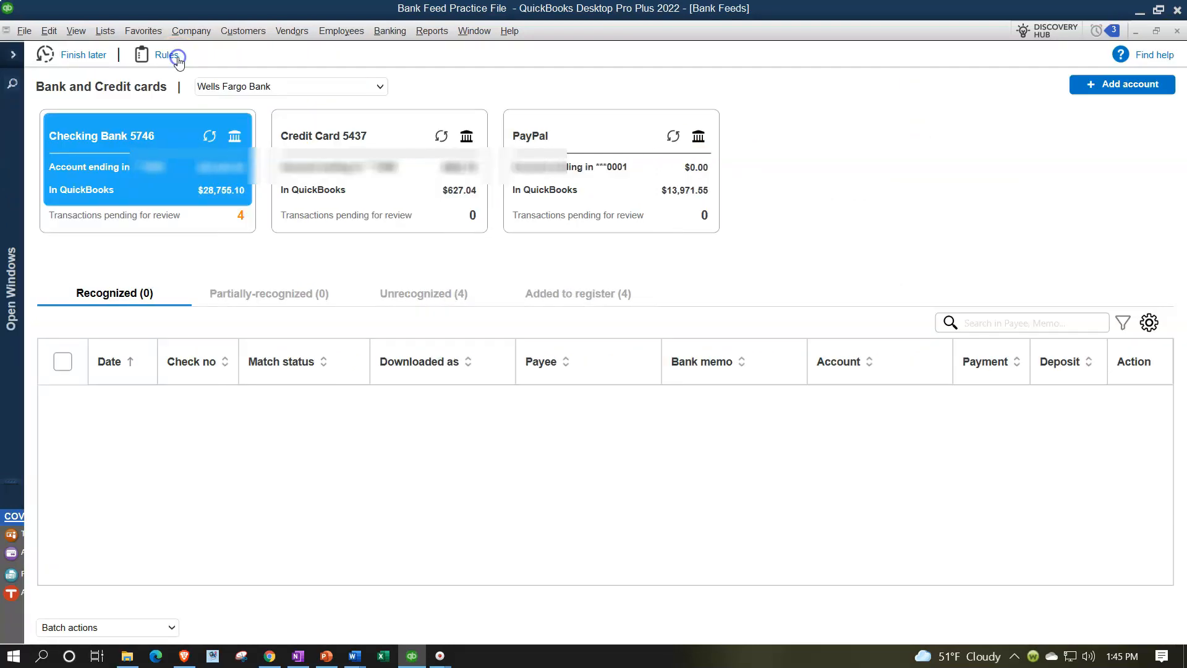
{"action": "left_click", "coordinate": [409, 291]}
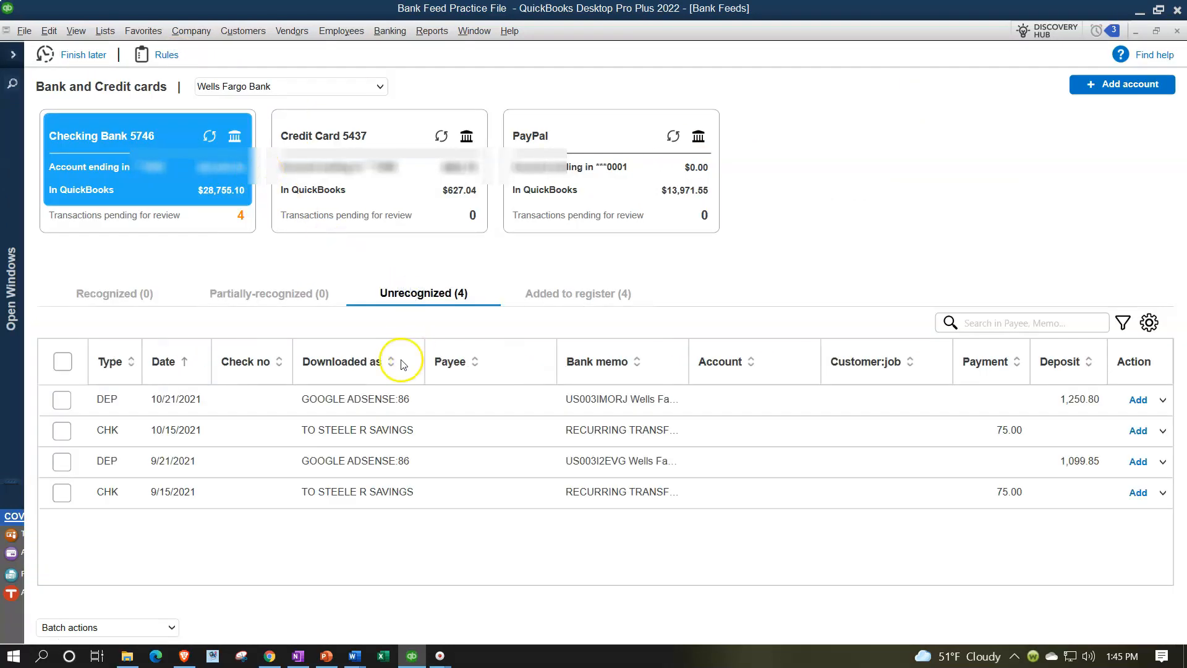
{"action": "left_click", "coordinate": [351, 366]}
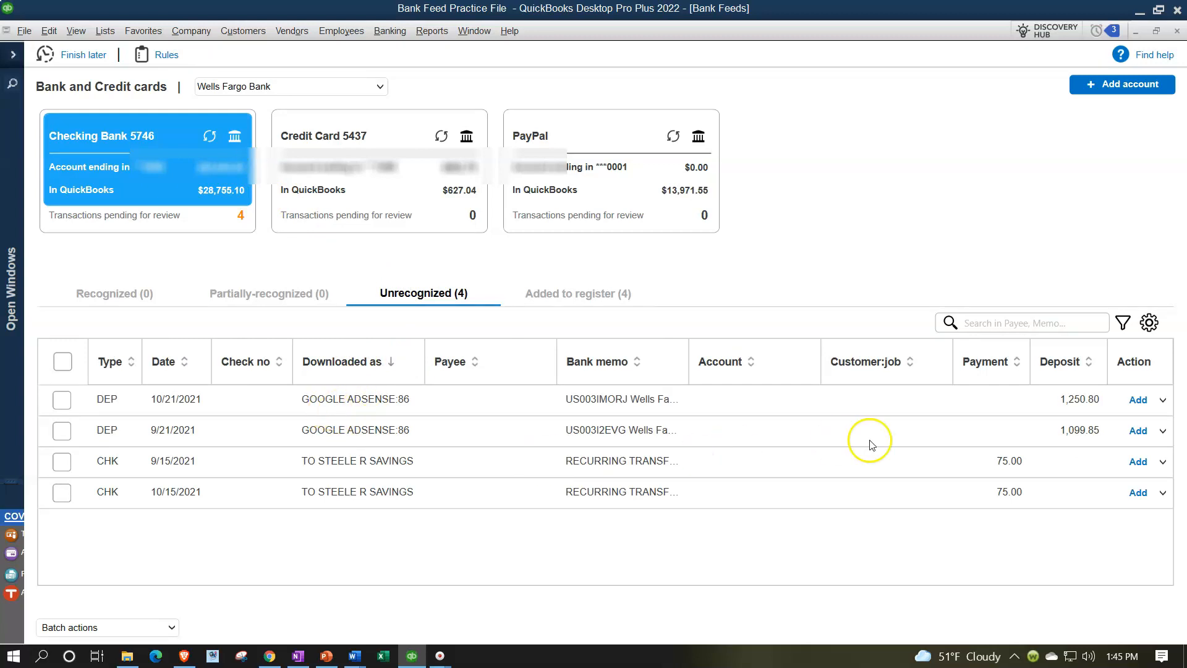
{"action": "left_click", "coordinate": [1164, 400]}
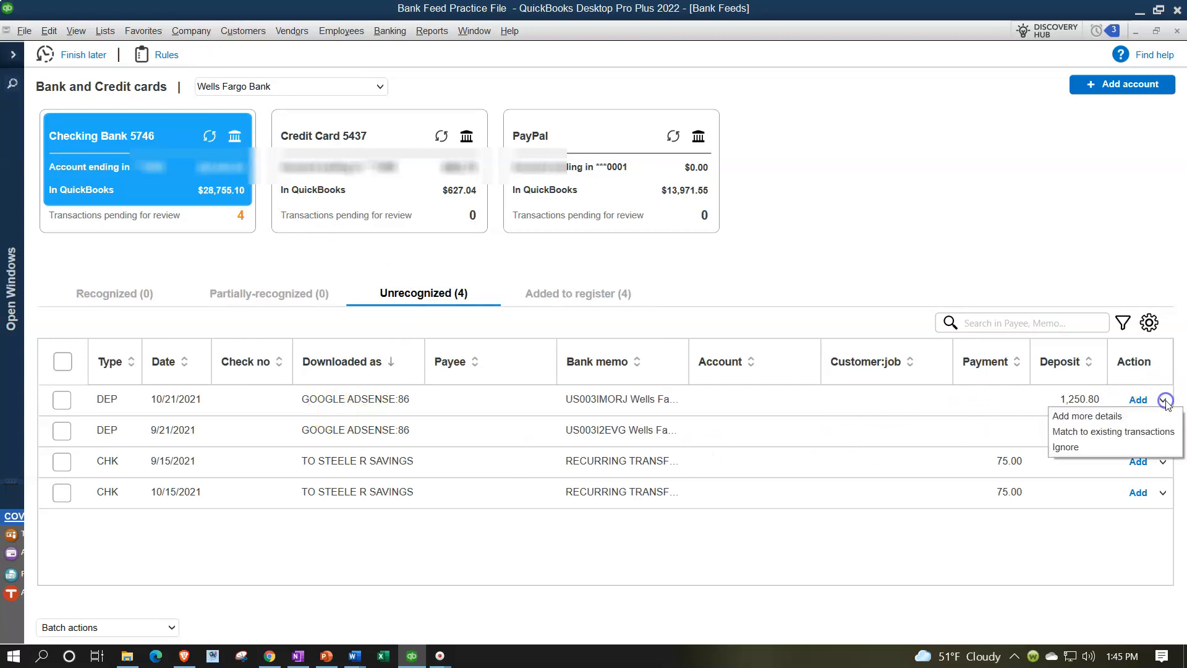
{"action": "left_click", "coordinate": [1119, 418]}
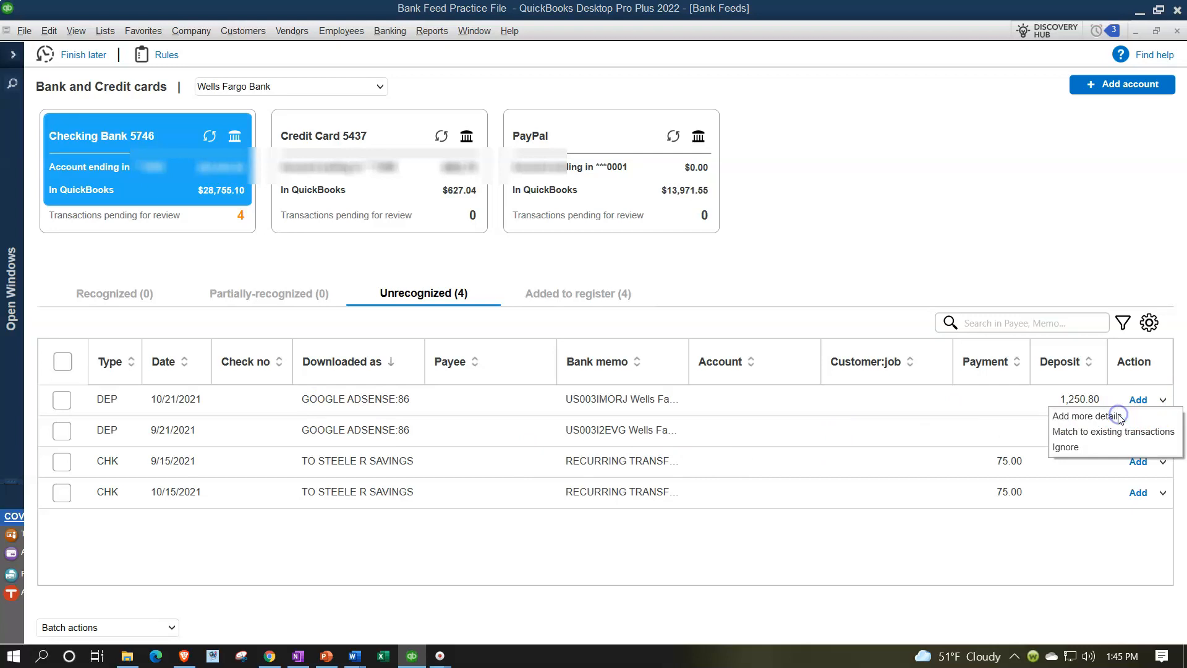
{"action": "left_click", "coordinate": [285, 593]}
Step: Name the rule Google Adsense and set it to meet any condition, with the description containing GOOGLE ADSENSE
{"action": "left_click", "coordinate": [402, 83]}
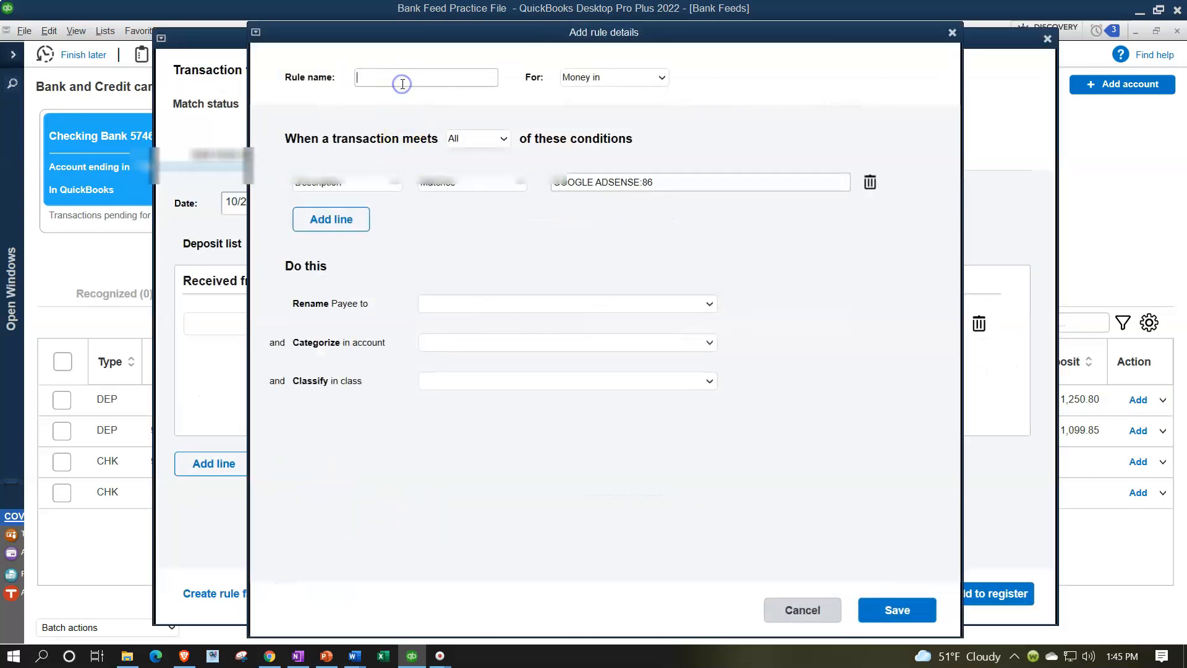
{"action": "type", "text": "Google Adsense"}
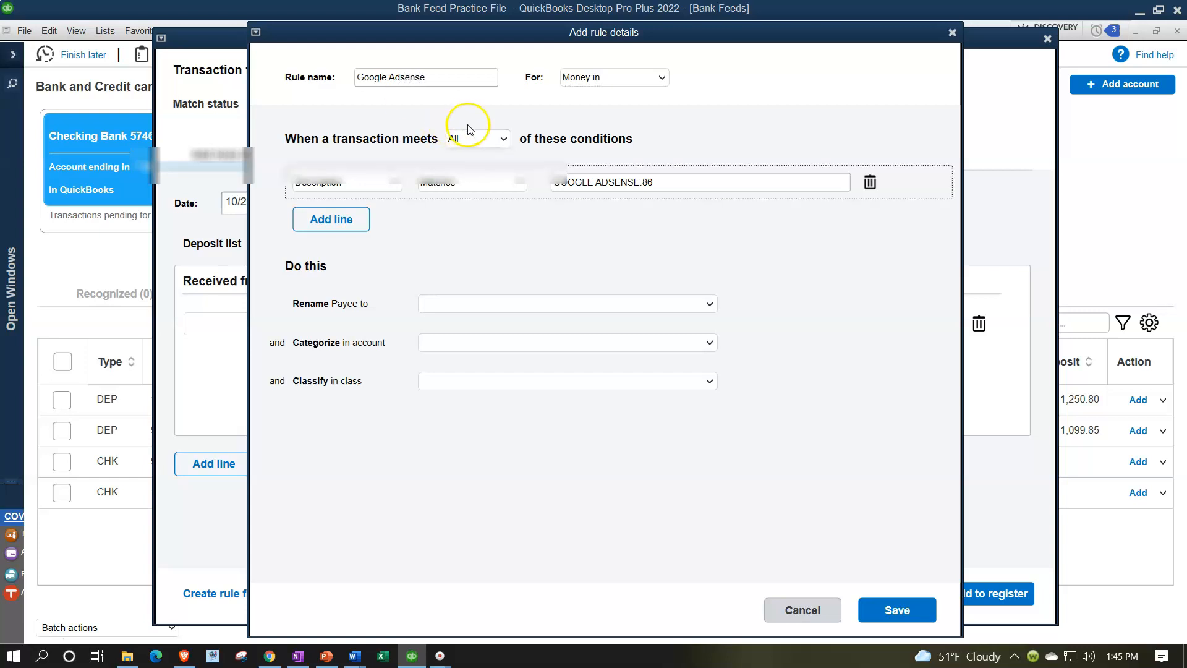
{"action": "left_click", "coordinate": [500, 139]}
{"action": "left_click", "coordinate": [475, 156]}
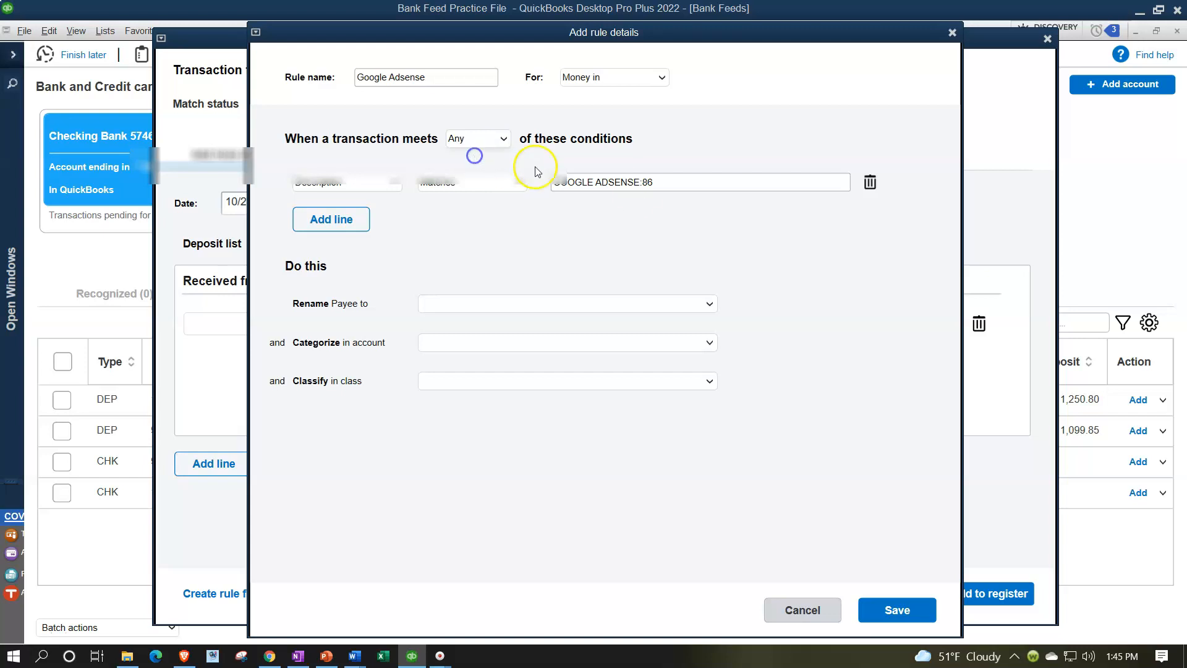
{"action": "left_click", "coordinate": [490, 181]}
{"action": "left_click", "coordinate": [464, 215]}
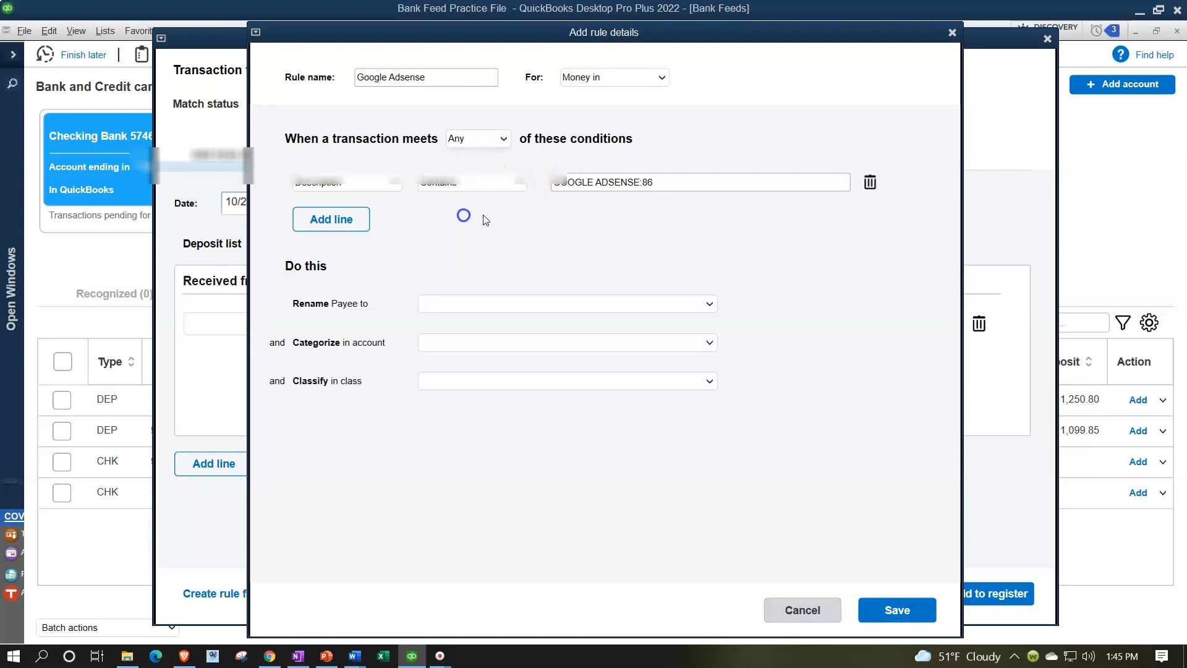
{"action": "left_click", "coordinate": [681, 184]}
Step: Set the rule to rename the payee to Google Adsense and categorize in Video Content Add Revenue, and save it
{"action": "left_click", "coordinate": [515, 305]}
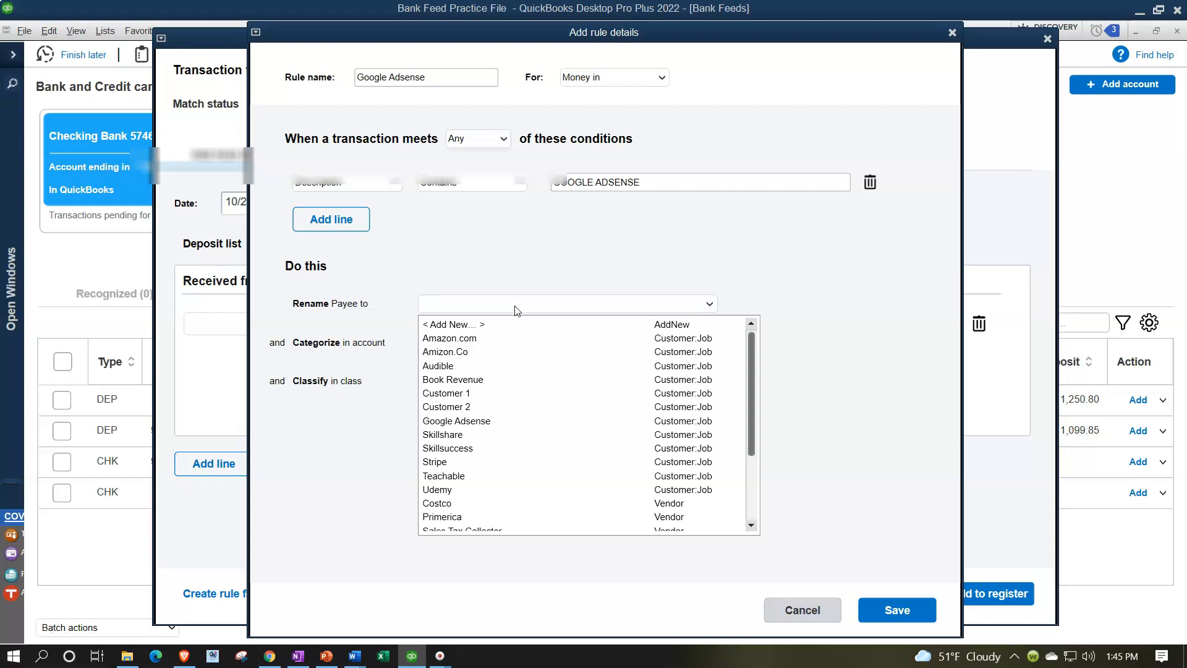
{"action": "type", "text": "Google Adsense"}
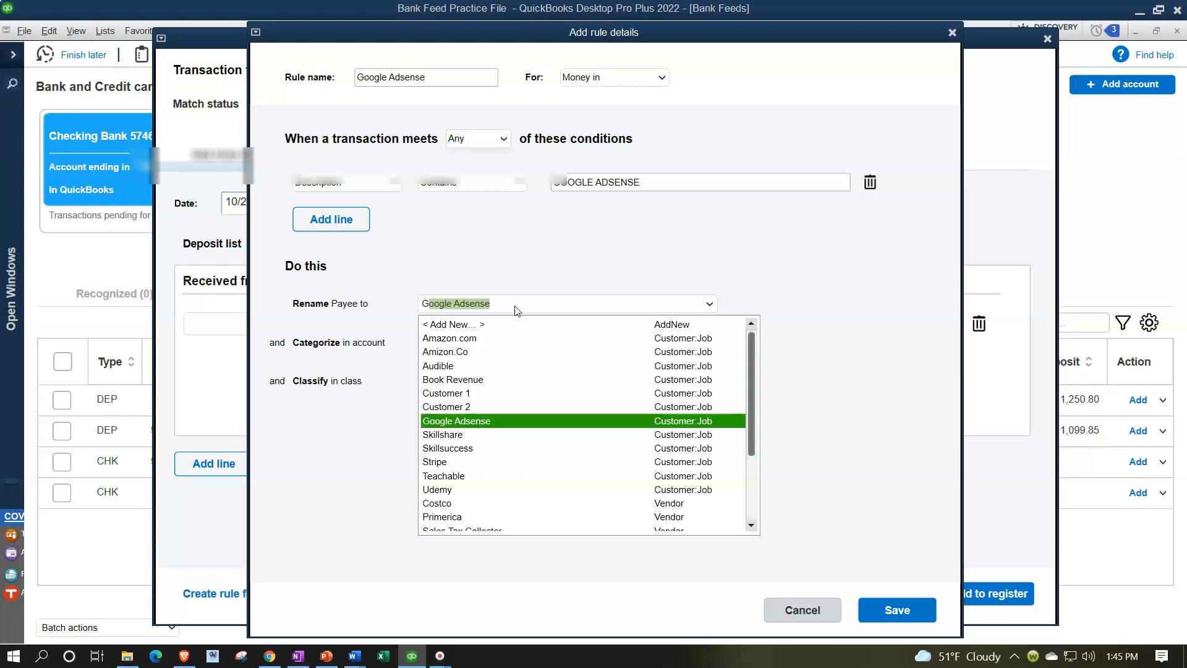
{"action": "key", "text": "Tab"}
{"action": "left_click", "coordinate": [661, 342]}
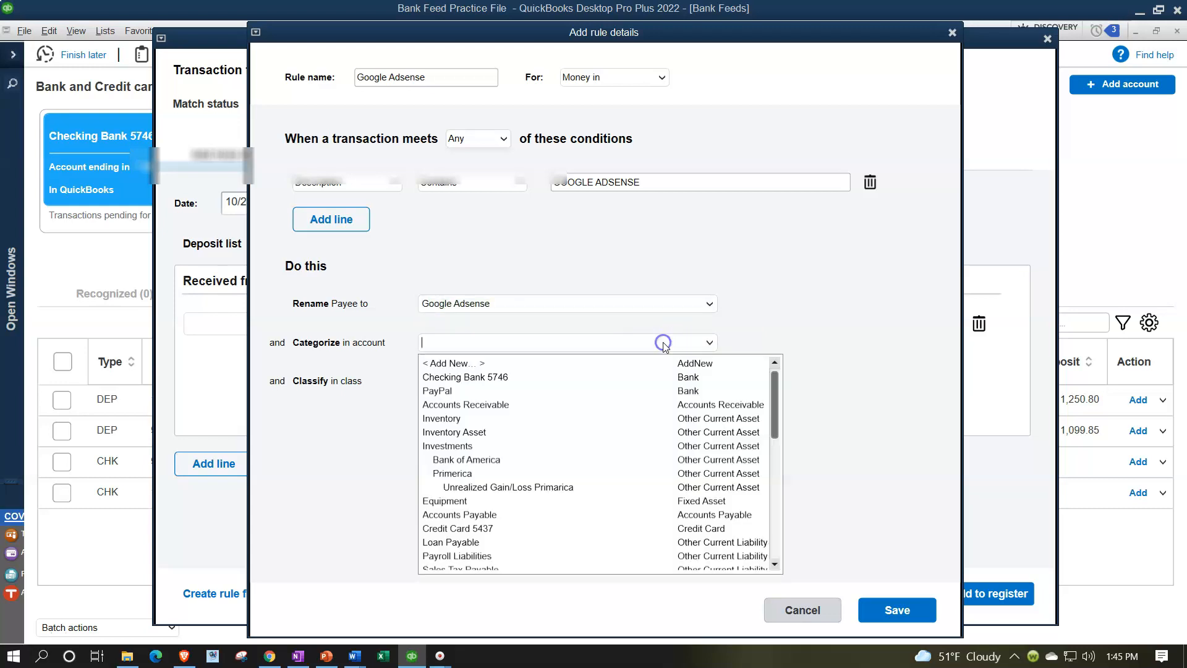
{"action": "scroll", "coordinate": [626, 484], "scroll_direction": "down", "scroll_amount": 5}
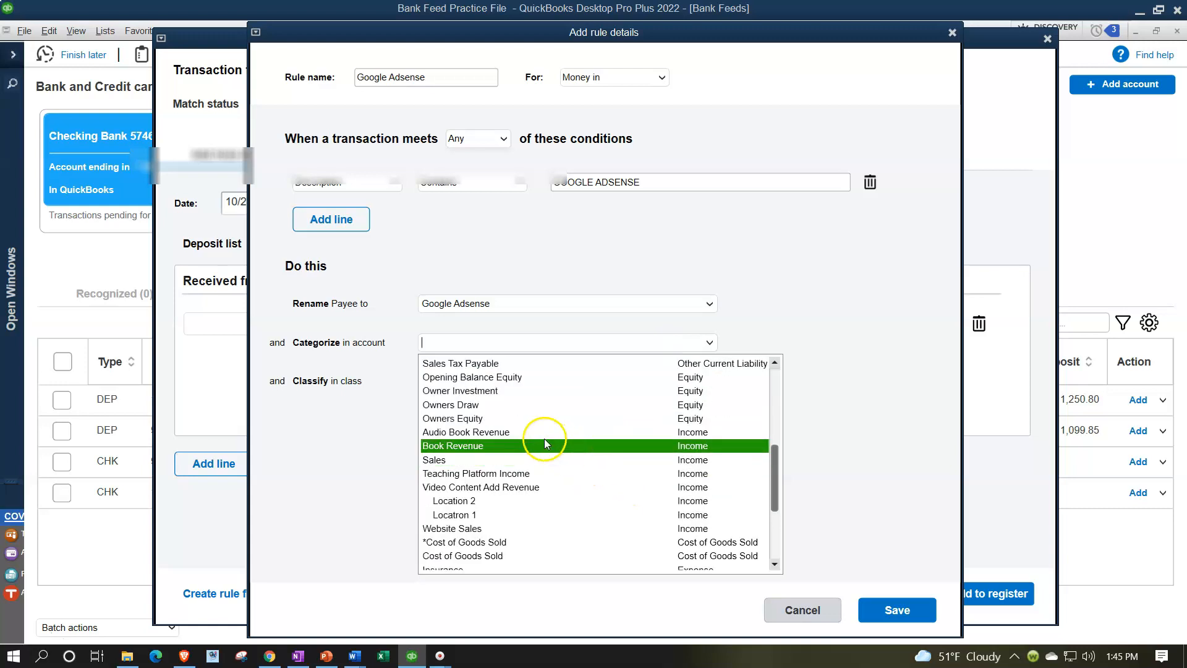
{"action": "left_click", "coordinate": [489, 488]}
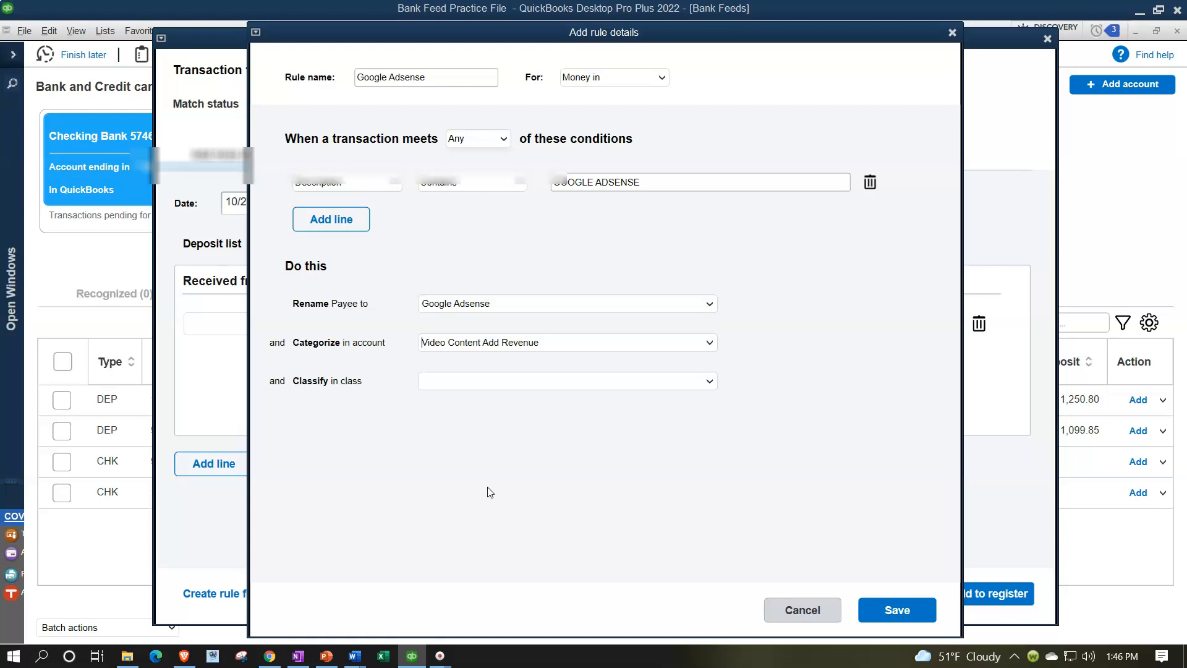
{"action": "left_click", "coordinate": [490, 498]}
{"action": "left_click", "coordinate": [914, 608]}
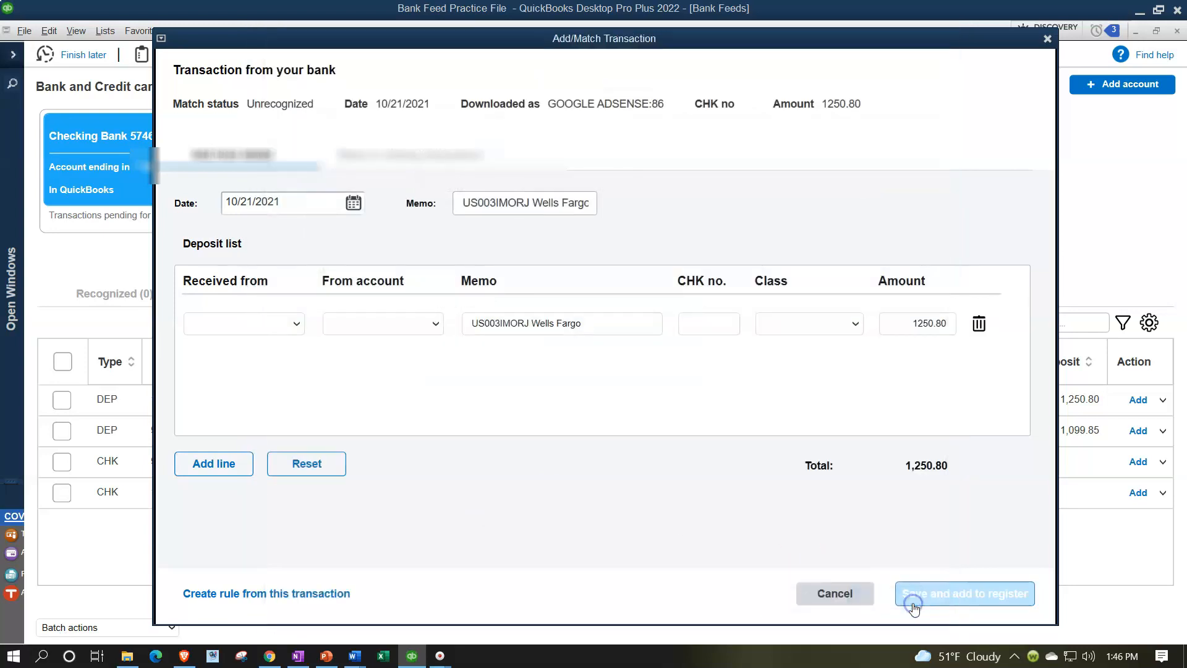
Step: Close the deposit's details and batch-add both recognized Google Adsense deposits to the register, accepting the past-date warning
{"action": "left_click", "coordinate": [1047, 39]}
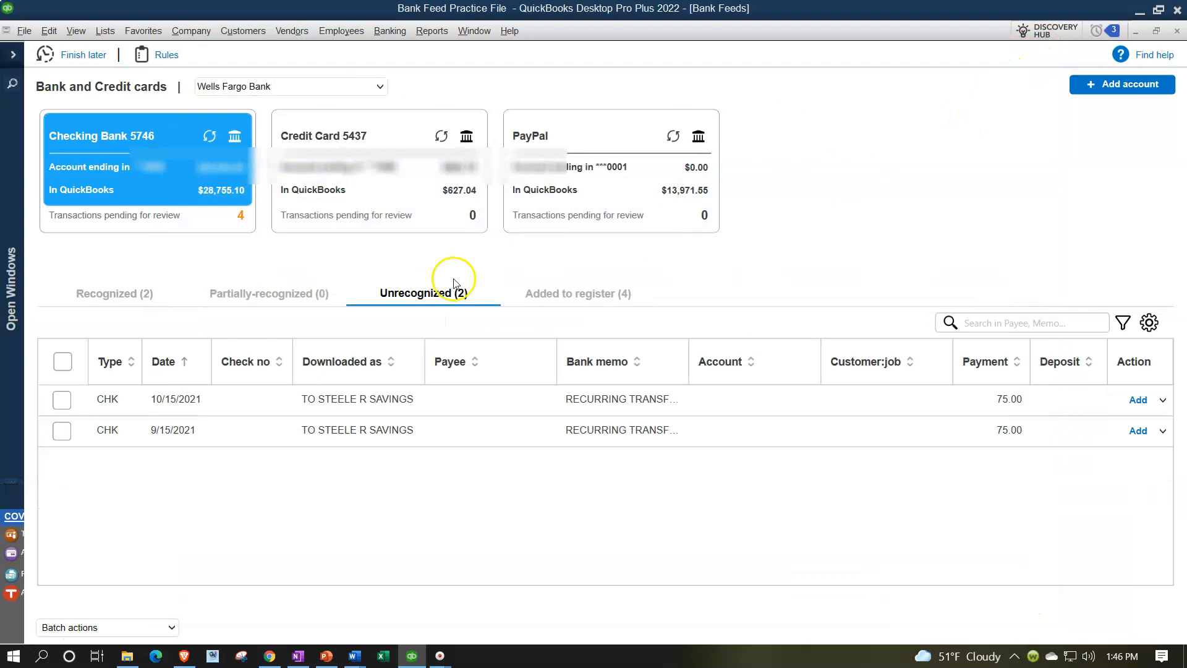
{"action": "left_click", "coordinate": [123, 293]}
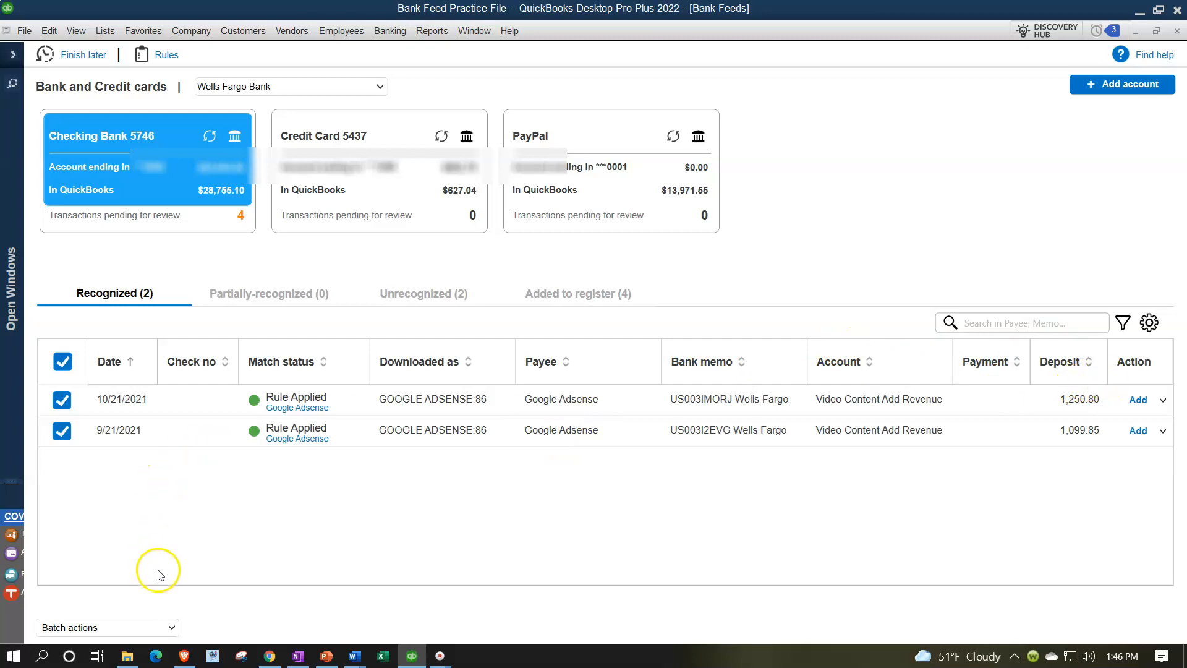
{"action": "left_click", "coordinate": [165, 629]}
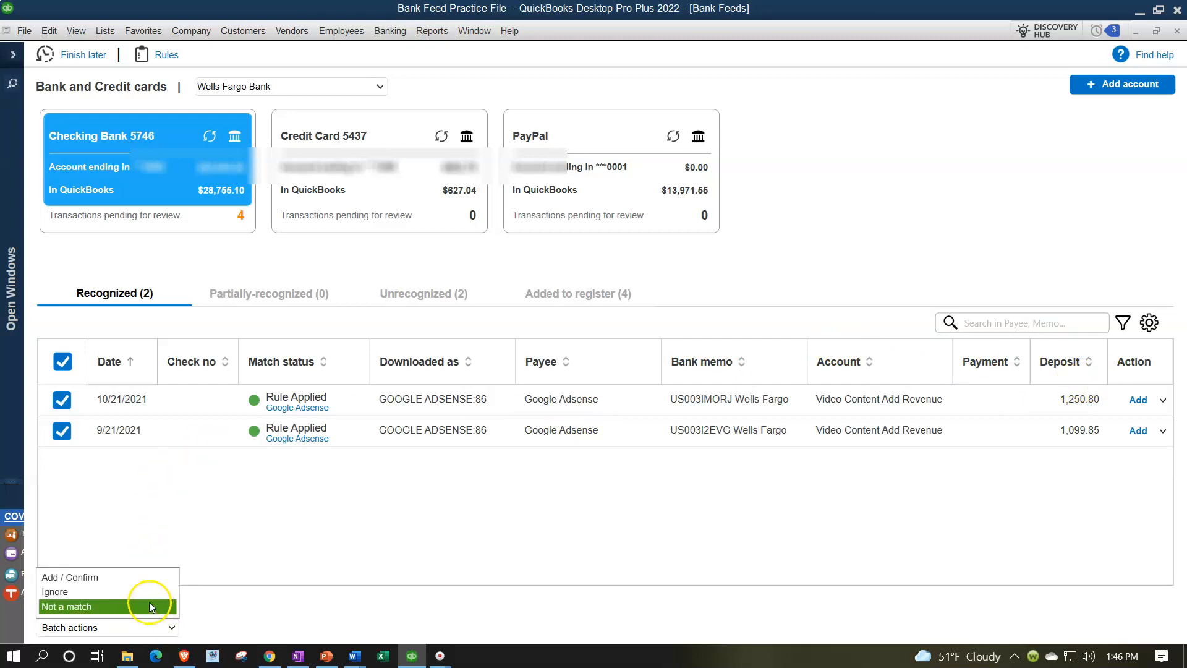
{"action": "left_click", "coordinate": [136, 578]}
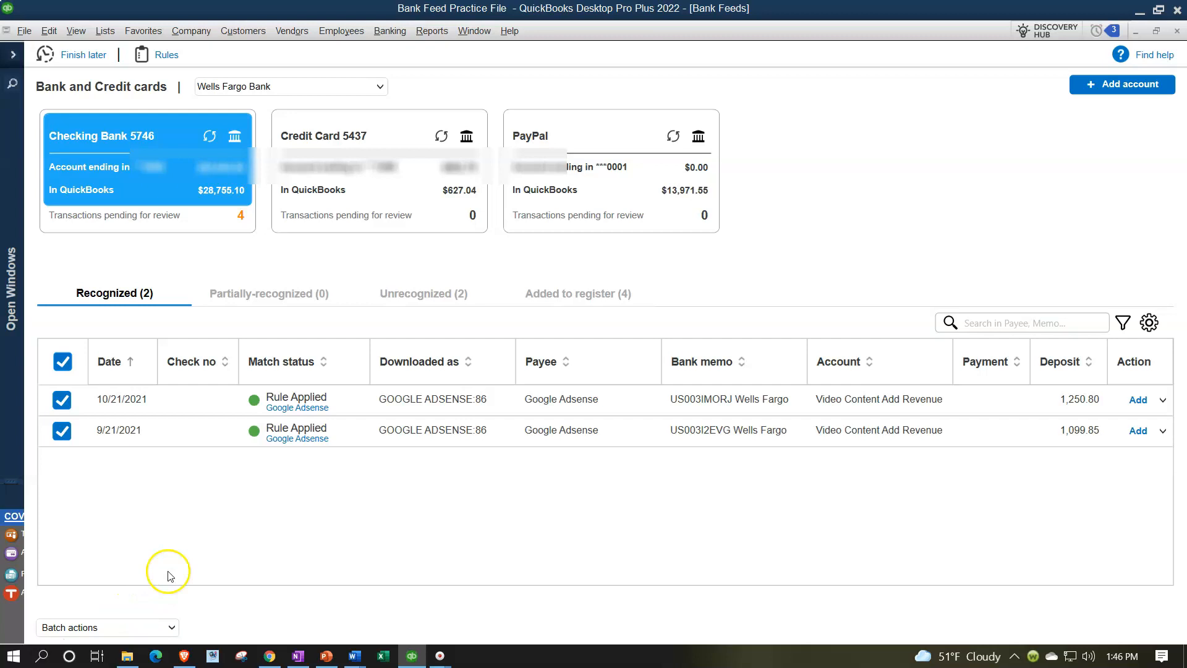
{"action": "left_click", "coordinate": [172, 629]}
{"action": "left_click", "coordinate": [108, 579]}
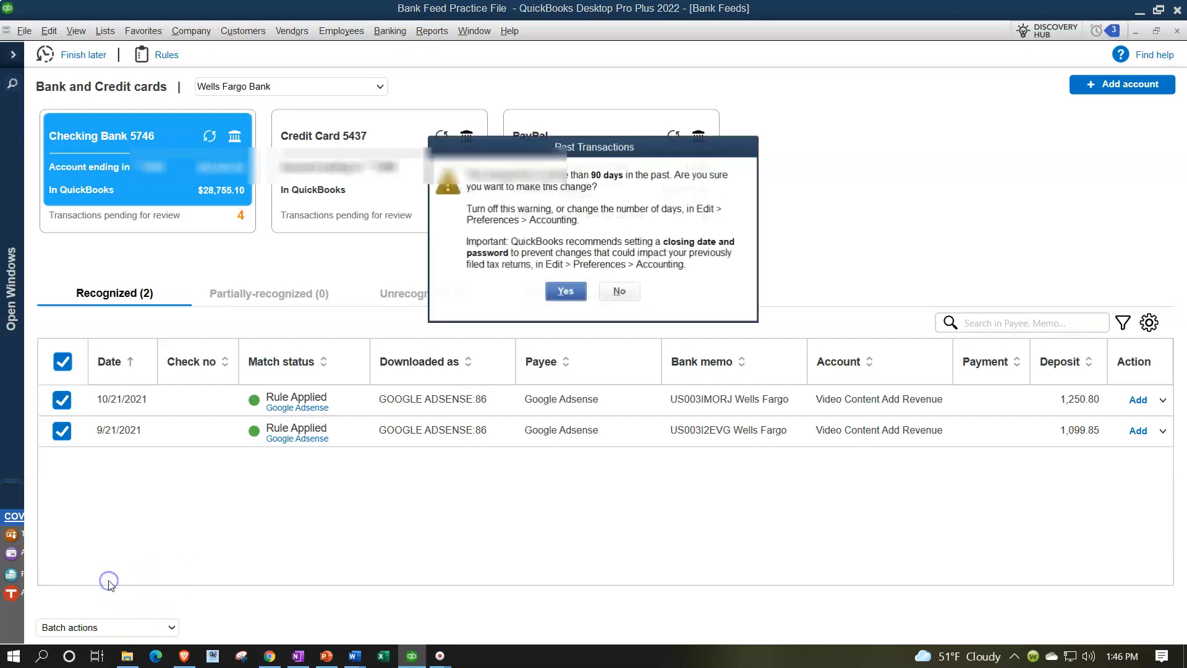
{"action": "left_click", "coordinate": [565, 290]}
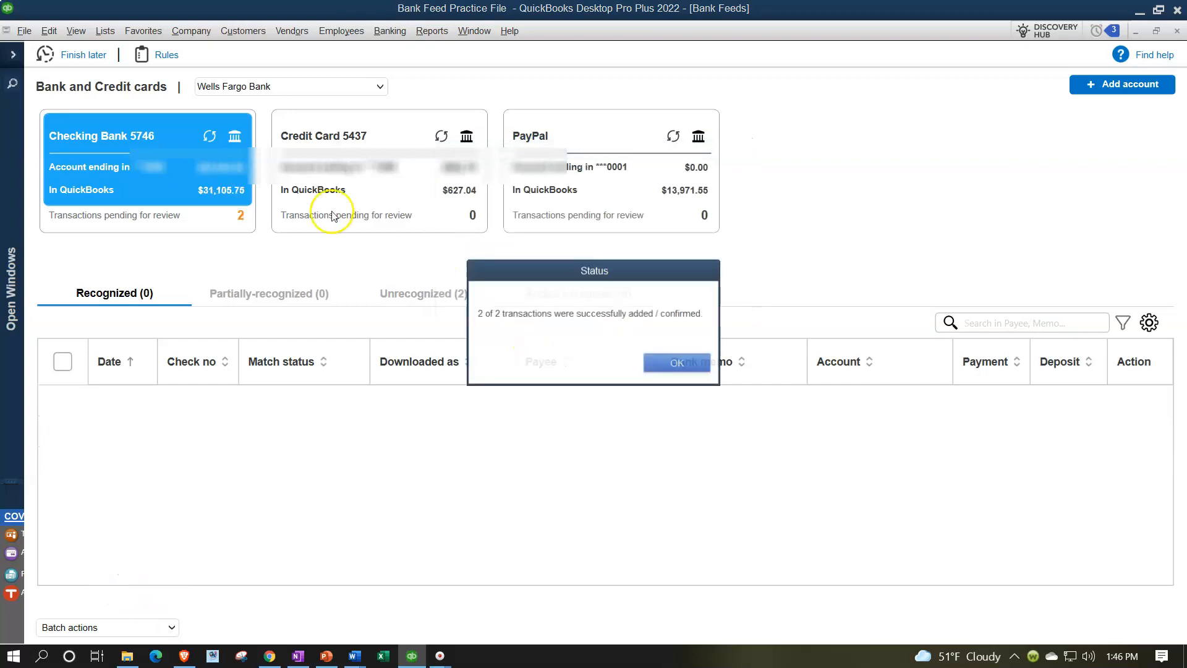
{"action": "left_click", "coordinate": [691, 365]}
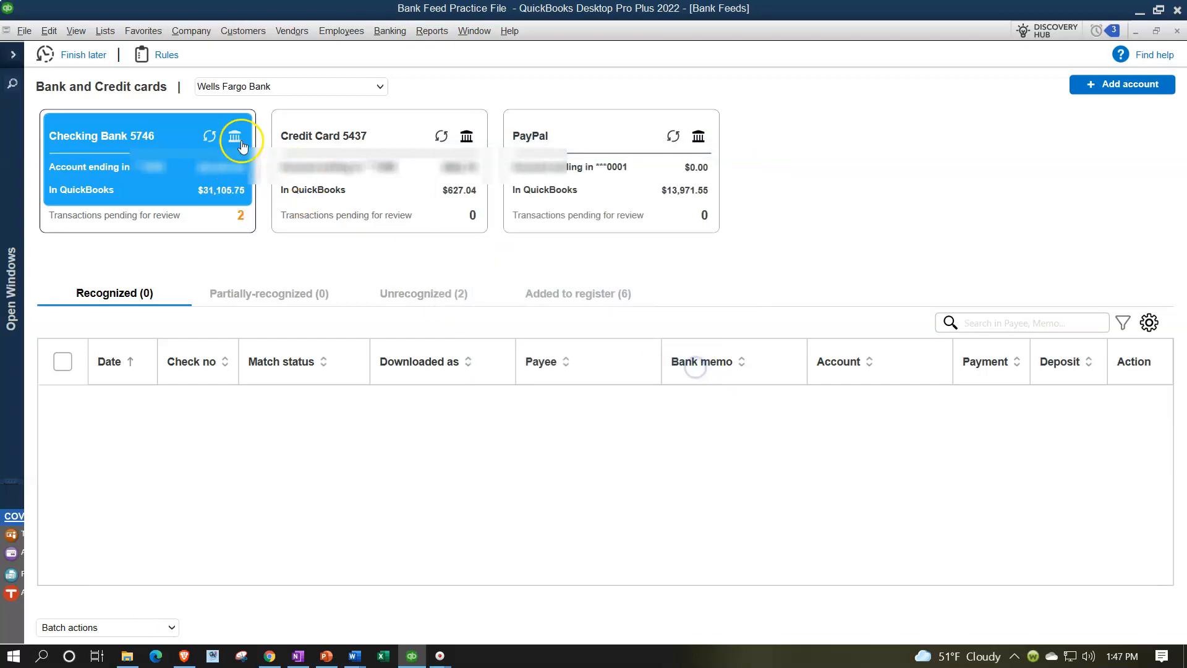
Step: Review the transactions behind Video Content Add Revenue - Other in the Profit & Loss report, and return to Bank Feeds
{"action": "left_click", "coordinate": [12, 54]}
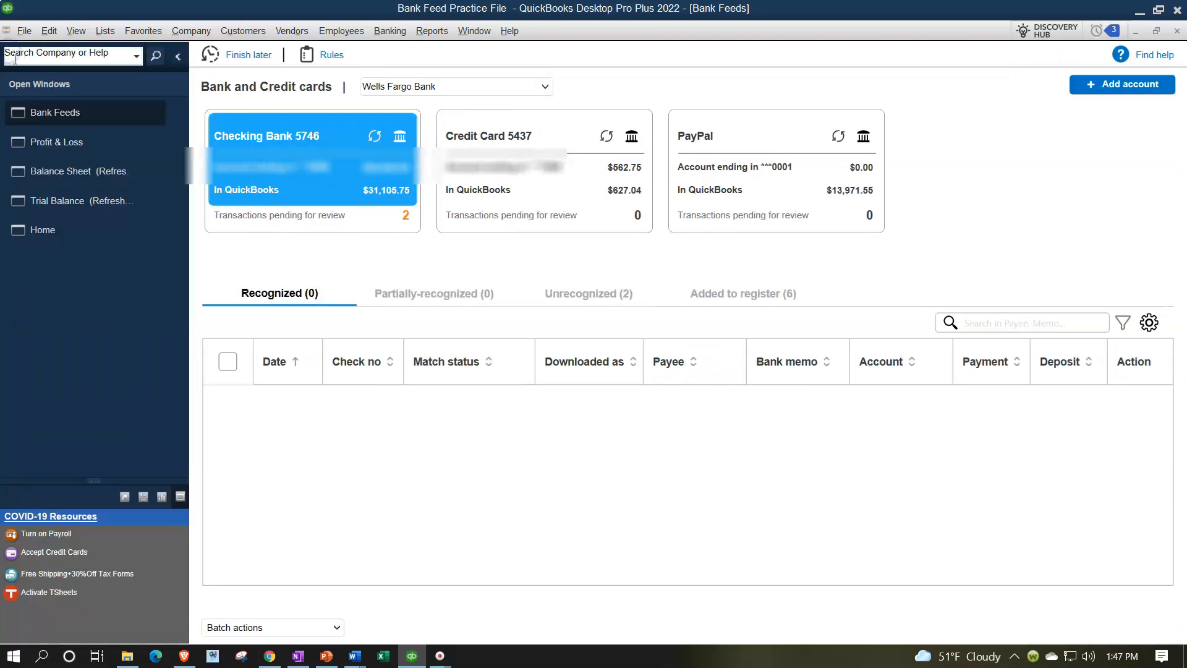
{"action": "left_click", "coordinate": [60, 142]}
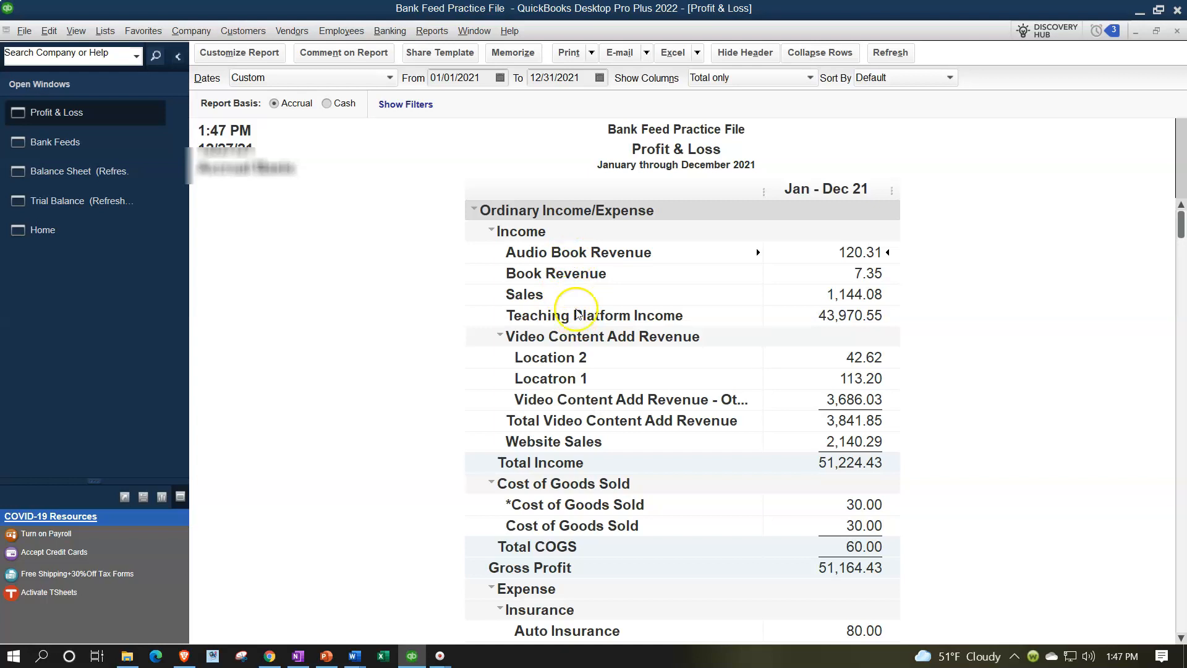
{"action": "double_click", "coordinate": [835, 394]}
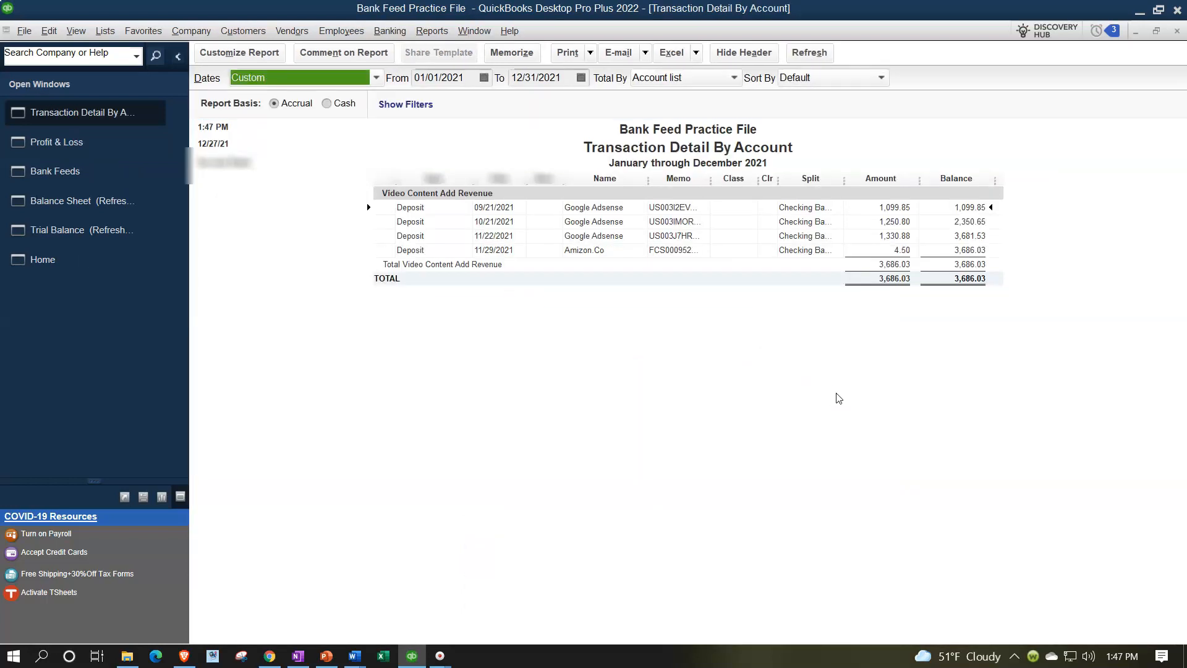
{"action": "left_click", "coordinate": [1179, 32]}
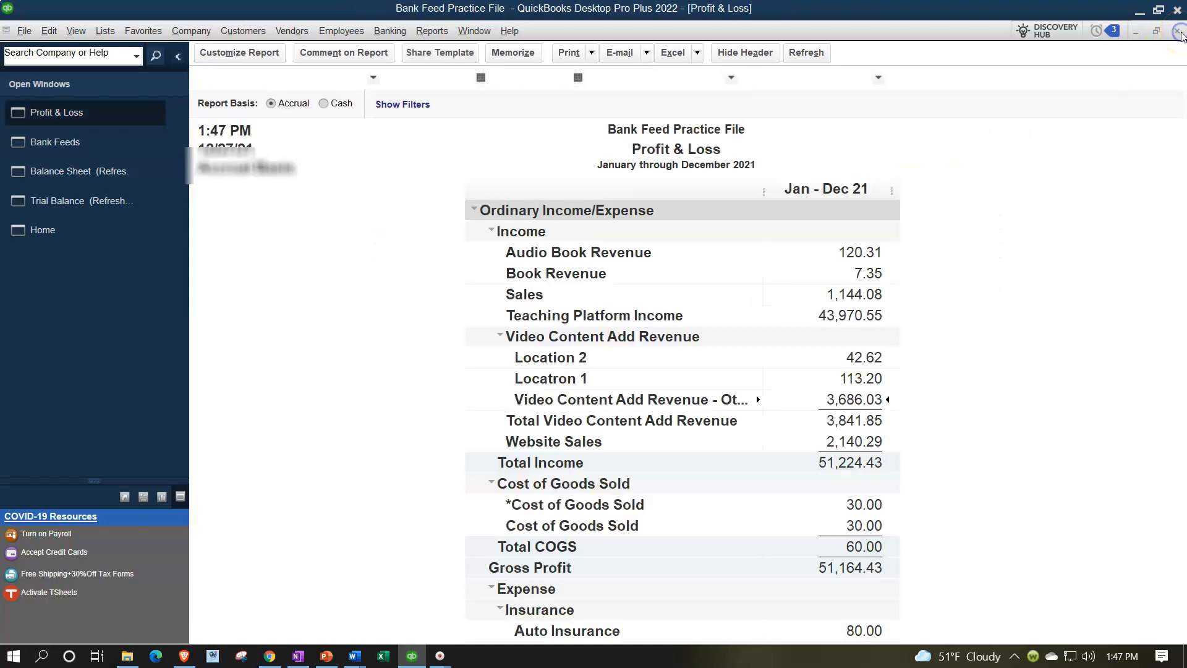
{"action": "left_click", "coordinate": [79, 135]}
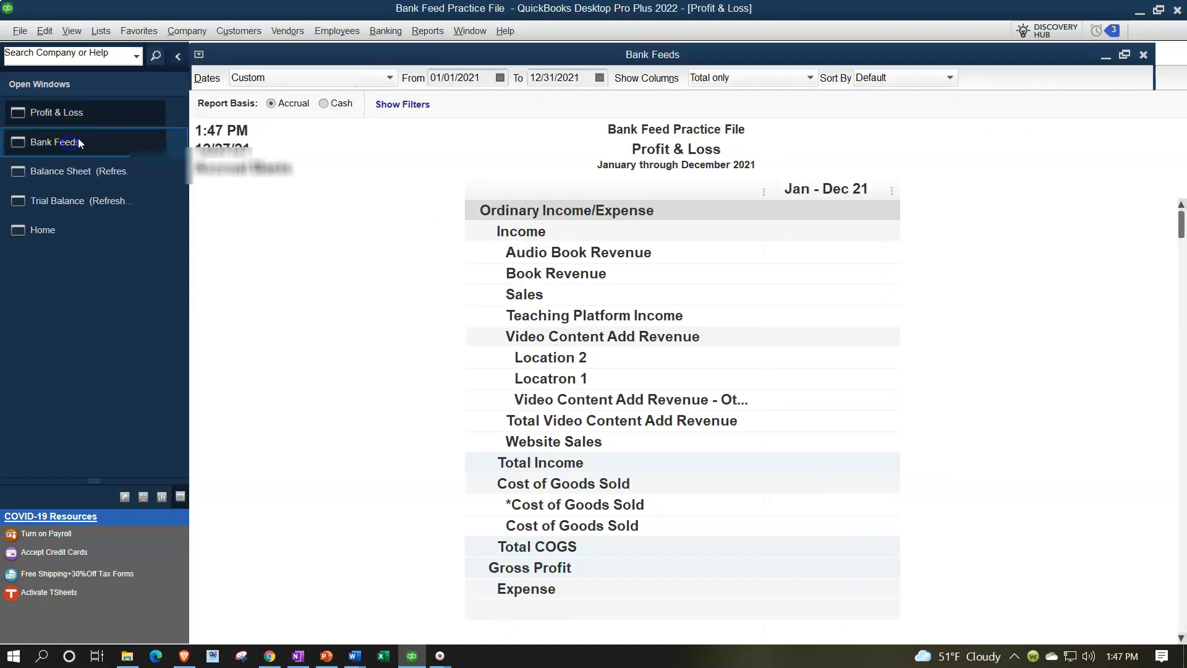
{"action": "left_click", "coordinate": [178, 56]}
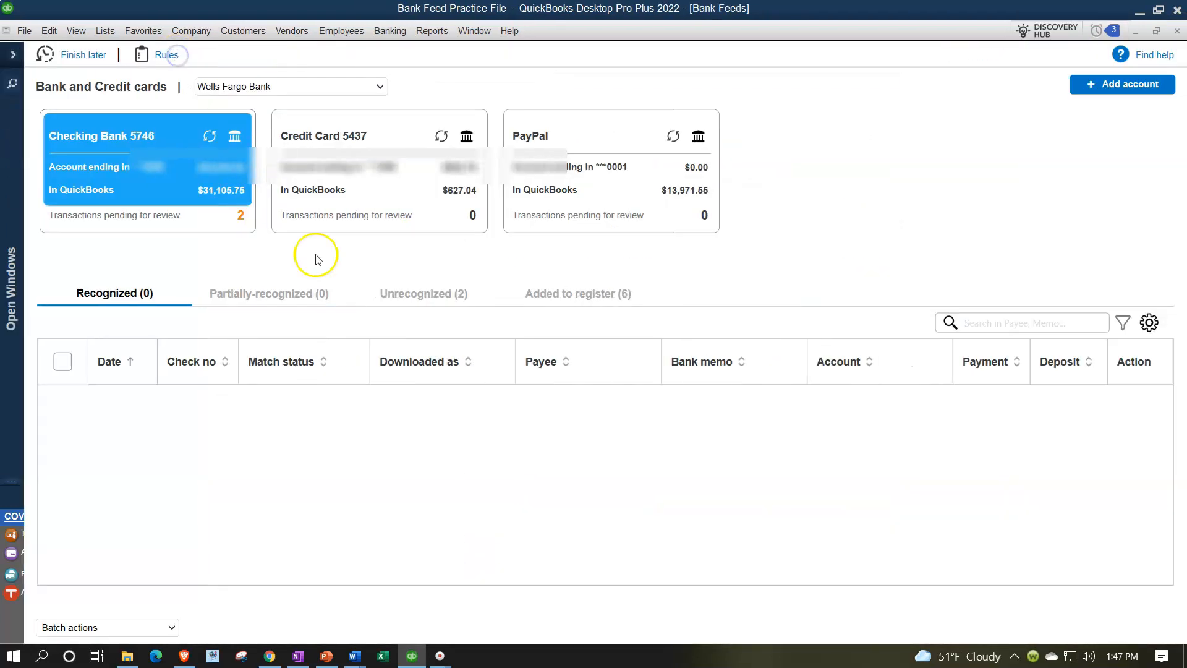
Step: Start a rule from the unrecognized 10/15/2021 savings transfer of 75.00 and name it after the transfer's recipient
{"action": "left_click", "coordinate": [423, 295]}
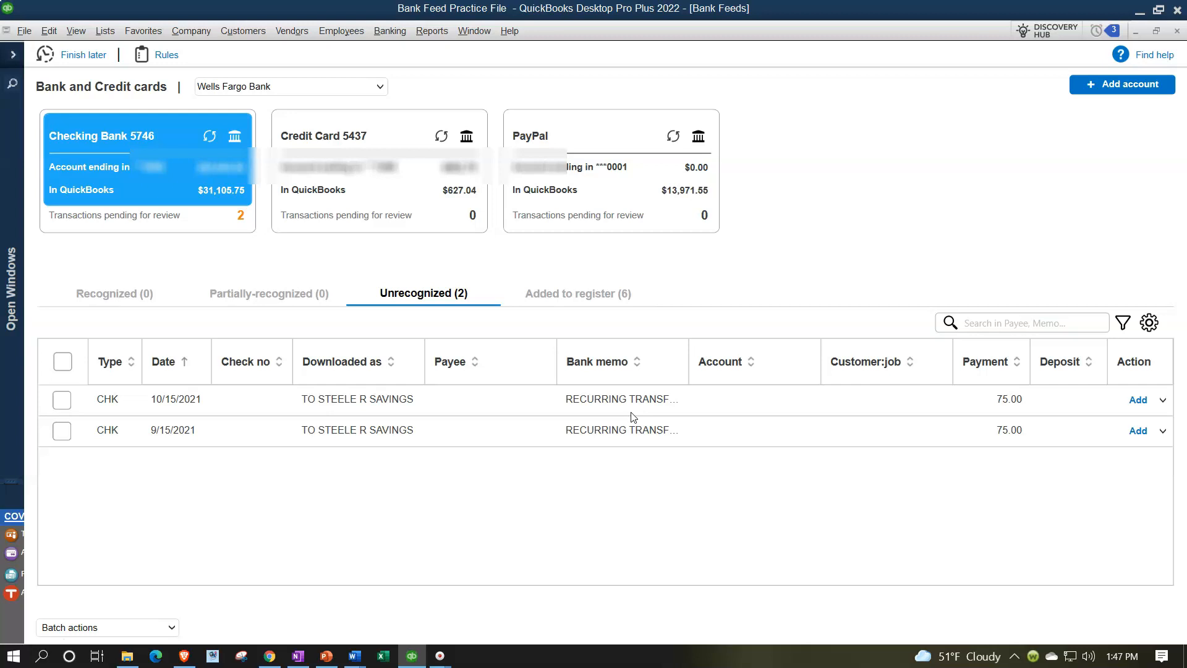
{"action": "left_click", "coordinate": [1162, 400]}
{"action": "left_click", "coordinate": [1137, 415]}
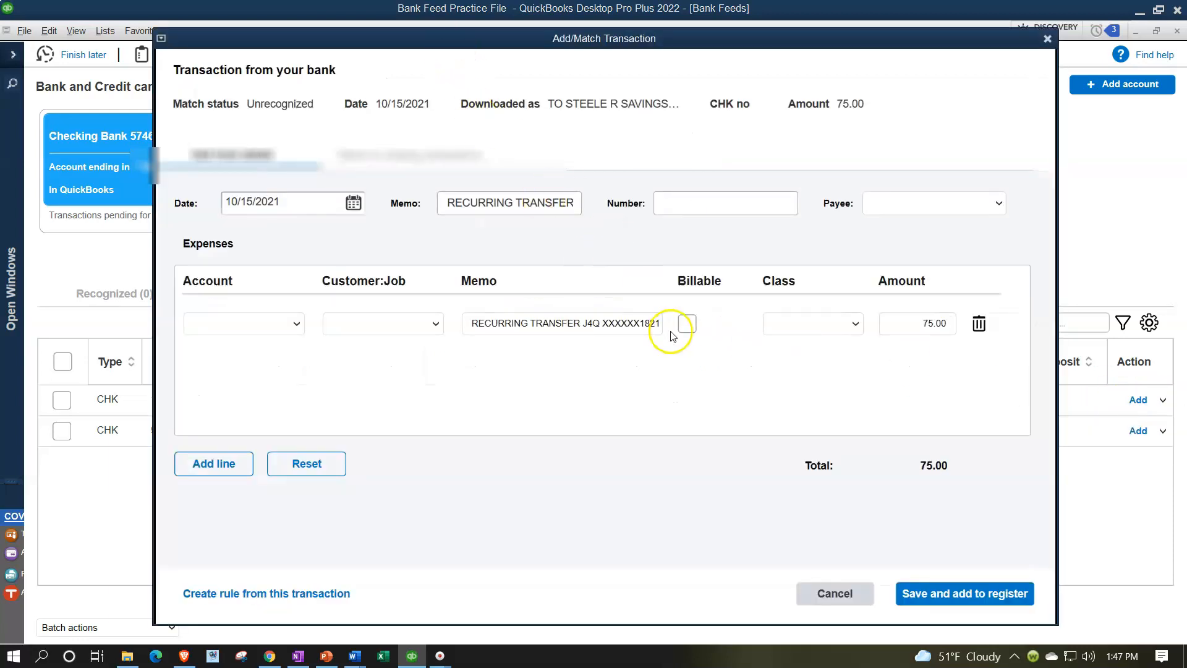
{"action": "left_click", "coordinate": [317, 594]}
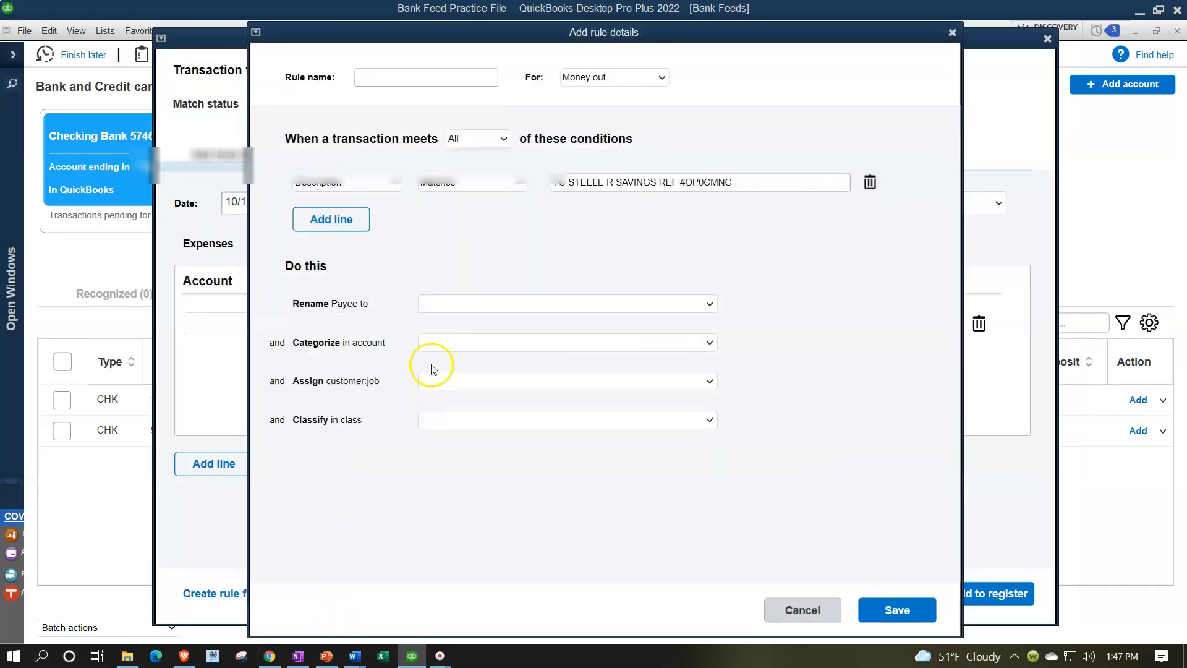
{"action": "left_click", "coordinate": [438, 79]}
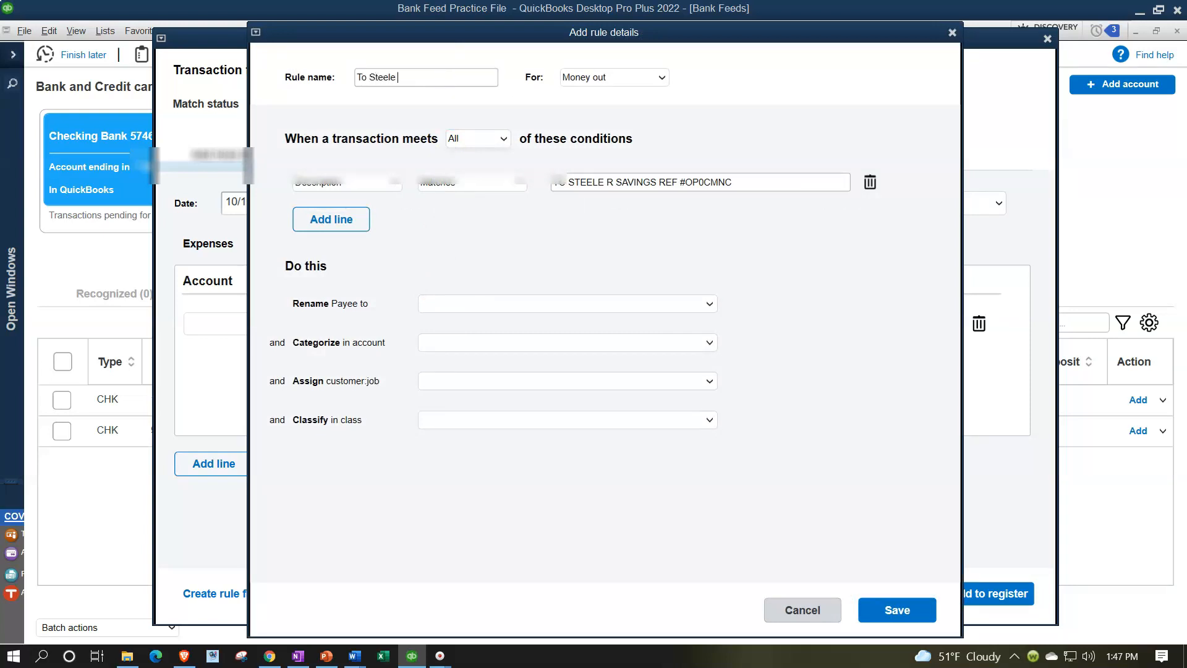
{"action": "key", "text": "Tab"}
{"action": "key", "text": "Tab"}
Step: Set the rule to meet any condition, with the description containing "TO" and the recipient's surname
{"action": "left_click", "coordinate": [502, 138]}
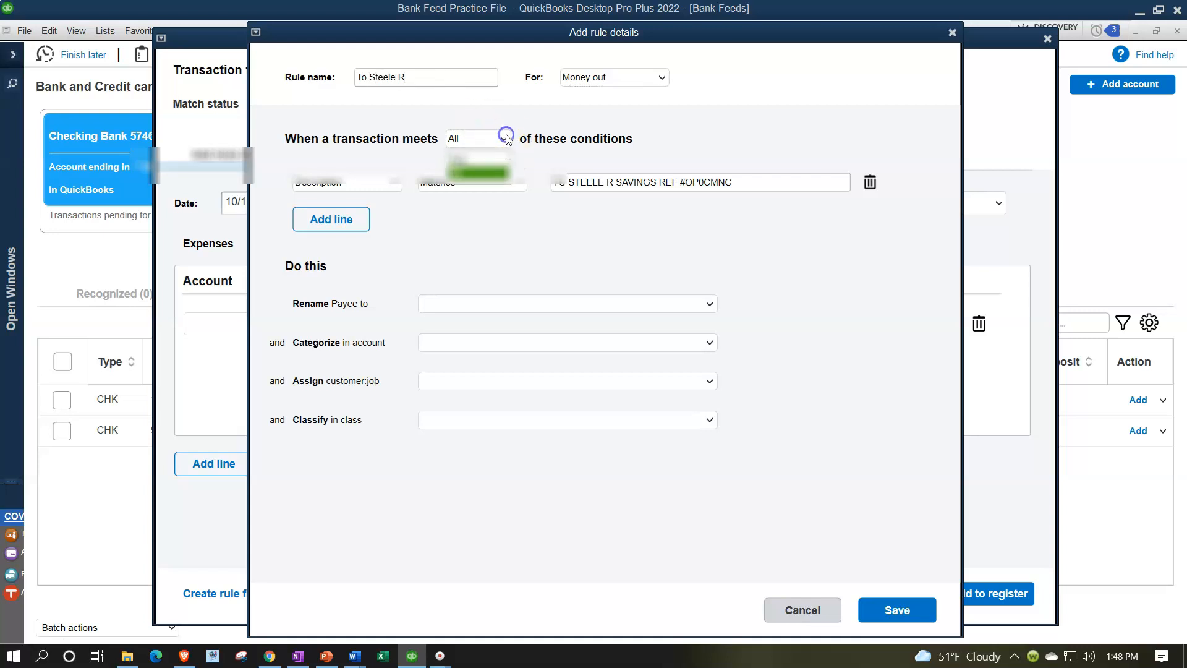
{"action": "left_click", "coordinate": [465, 160]}
{"action": "left_click", "coordinate": [383, 183]}
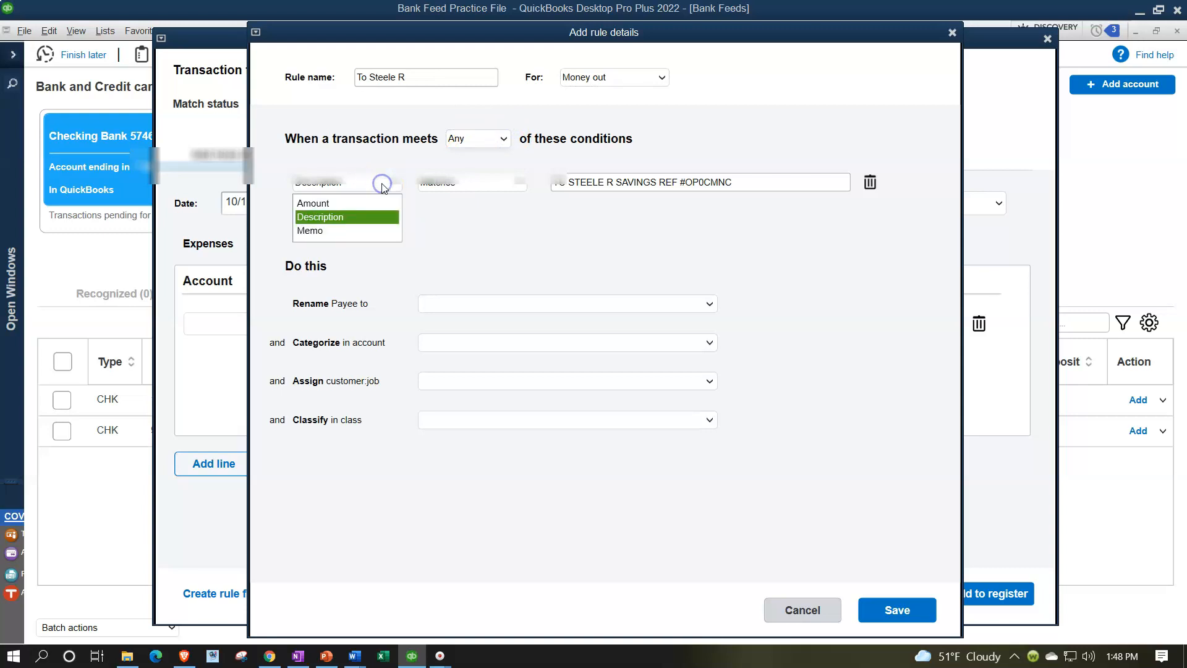
{"action": "left_click", "coordinate": [348, 217]}
{"action": "left_click", "coordinate": [501, 184]}
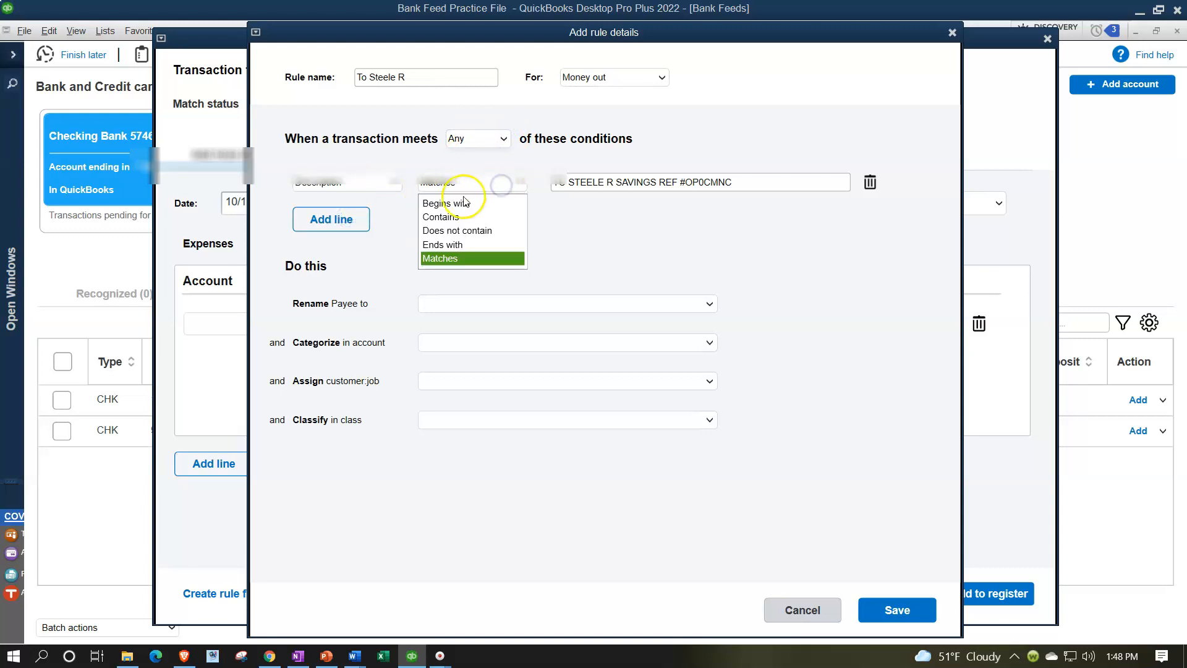
{"action": "left_click", "coordinate": [461, 218]}
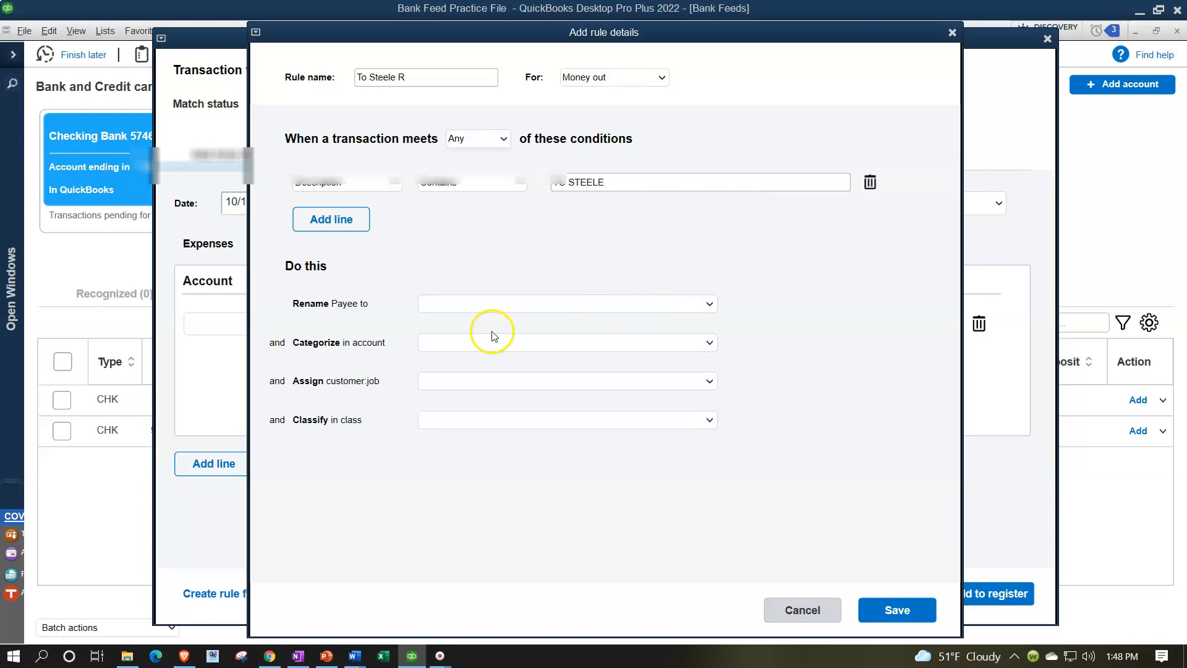
Step: Leave the payee blank, categorize the rule in Owners Draw, save it and close the transaction's details
{"action": "left_click", "coordinate": [474, 306]}
{"action": "left_click", "coordinate": [473, 306]}
{"action": "left_click", "coordinate": [446, 342]}
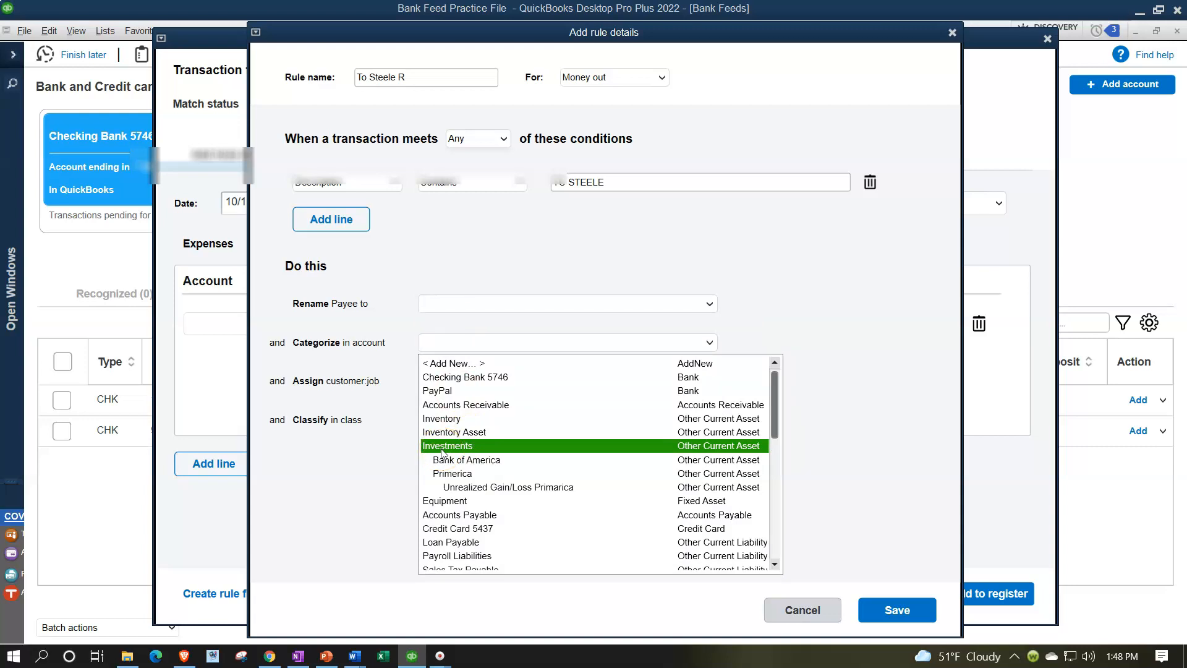
{"action": "scroll", "coordinate": [441, 452], "scroll_direction": "down", "scroll_amount": 3}
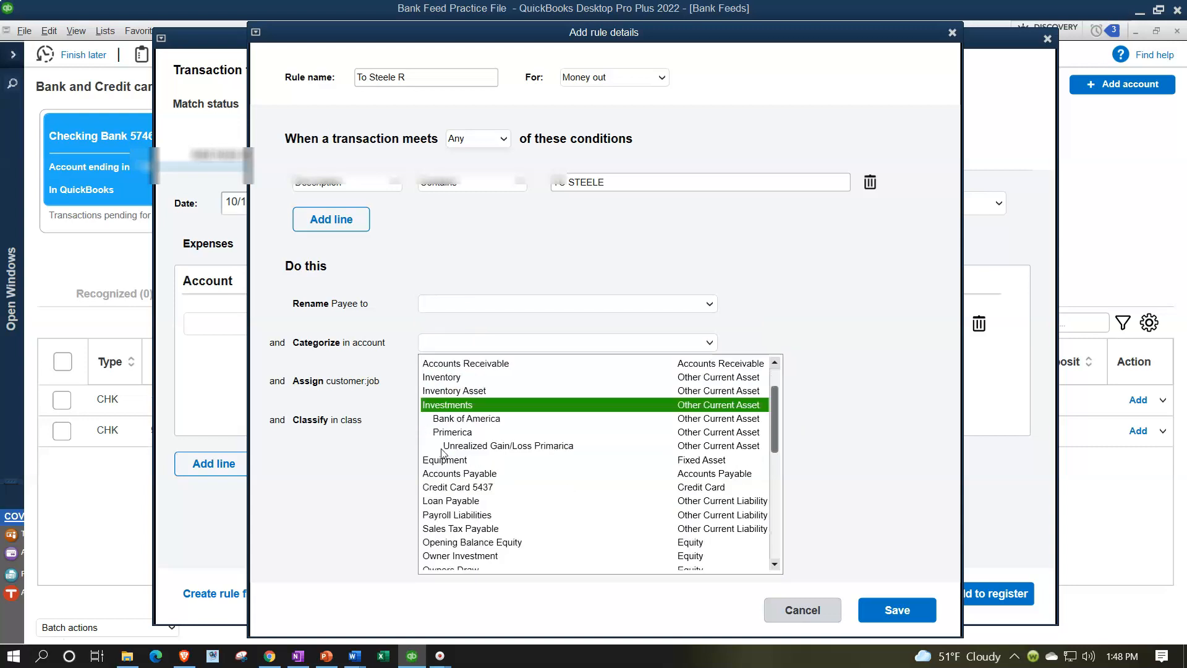
{"action": "scroll", "coordinate": [442, 456], "scroll_direction": "down", "scroll_amount": 2}
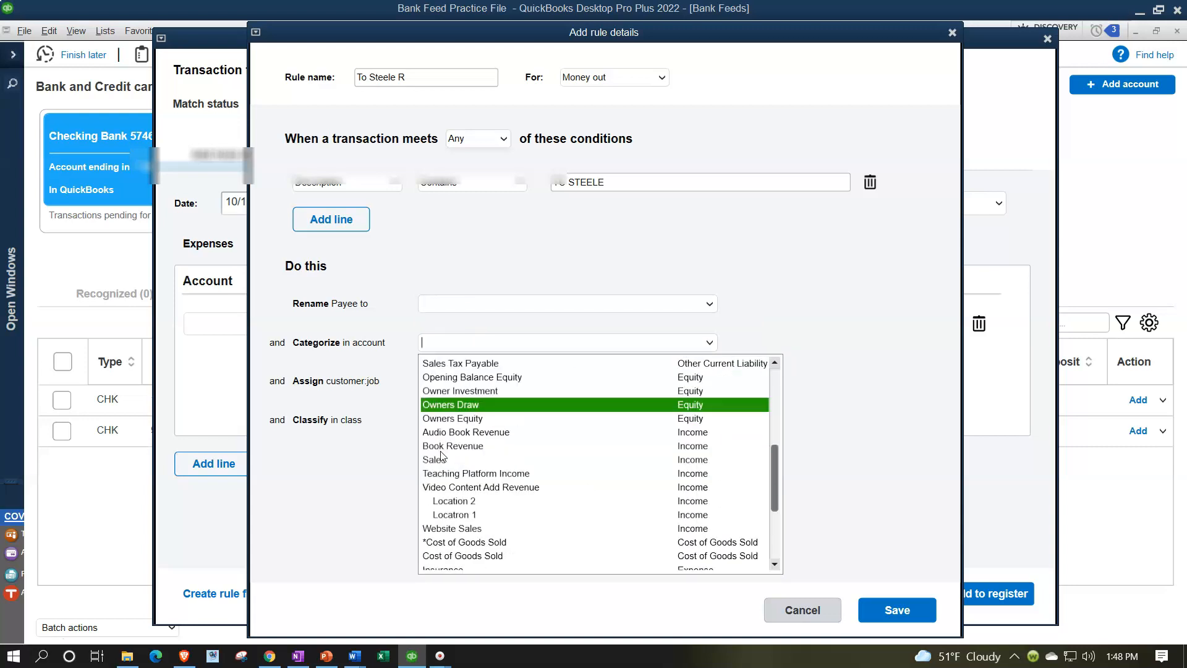
{"action": "left_click", "coordinate": [487, 409]}
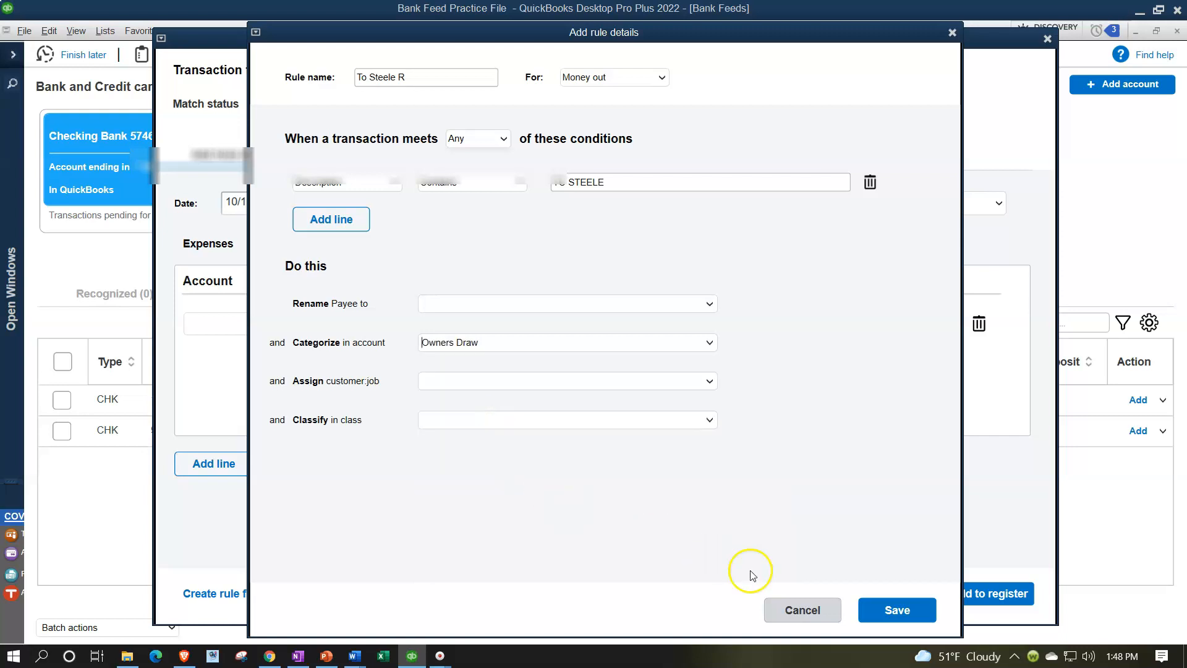
{"action": "left_click", "coordinate": [890, 611]}
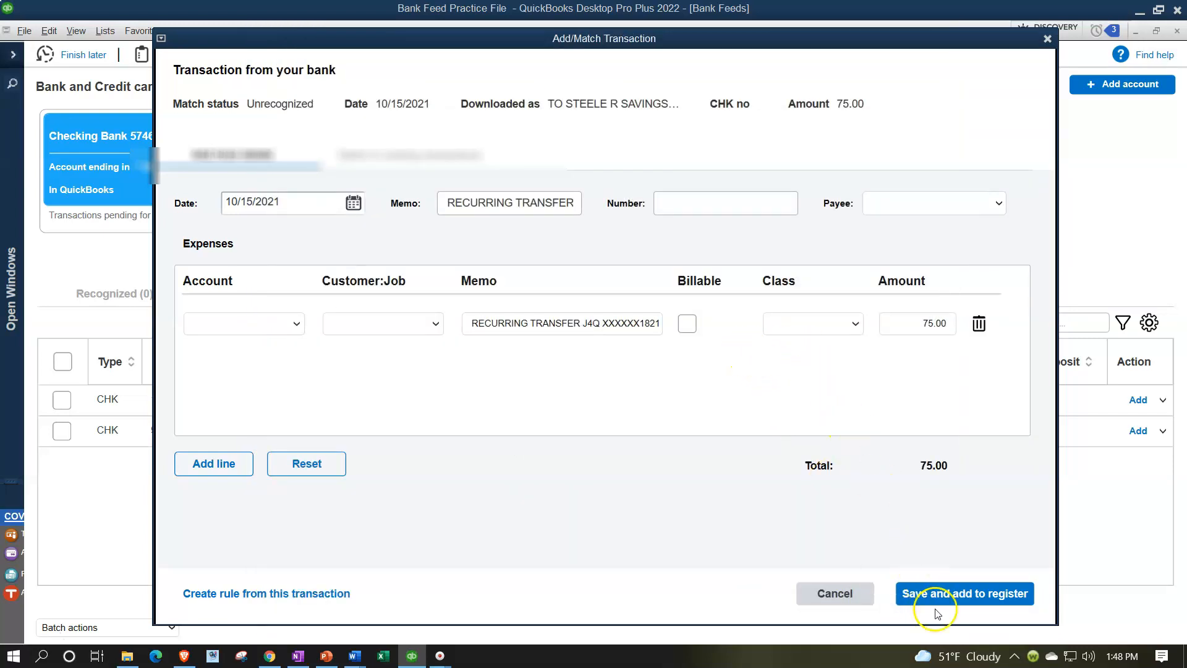
{"action": "left_click", "coordinate": [1047, 39]}
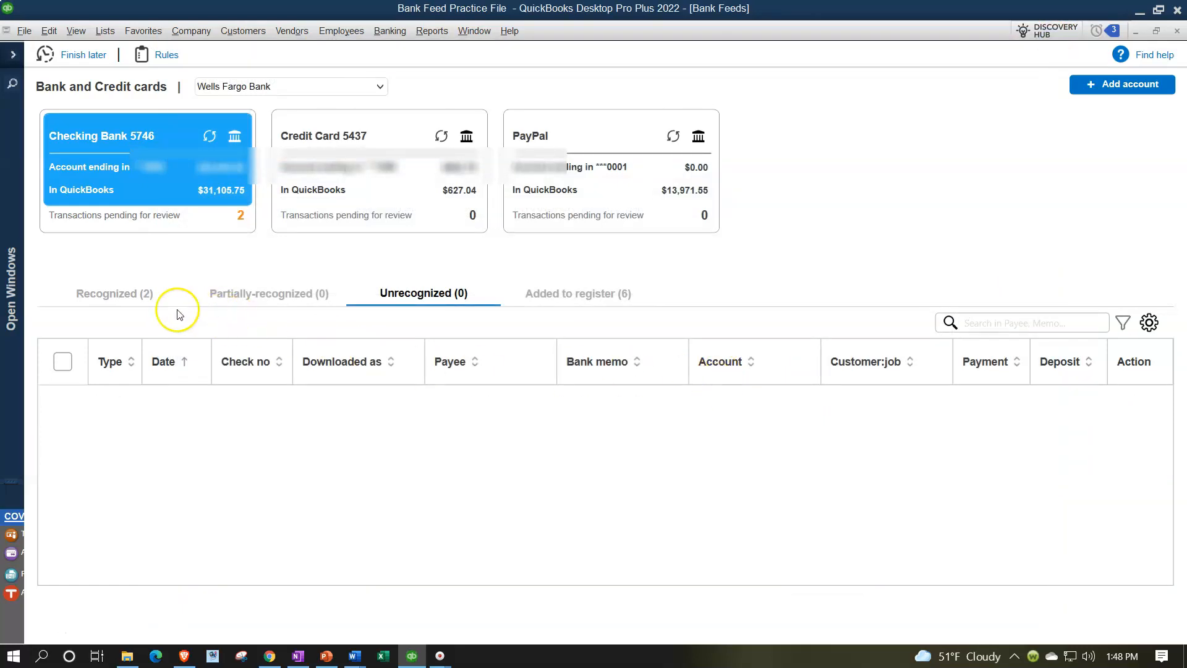
Step: Batch-add both recognized 75.00 savings transfers to the register, accepting the past-date warning
{"action": "left_click", "coordinate": [145, 294]}
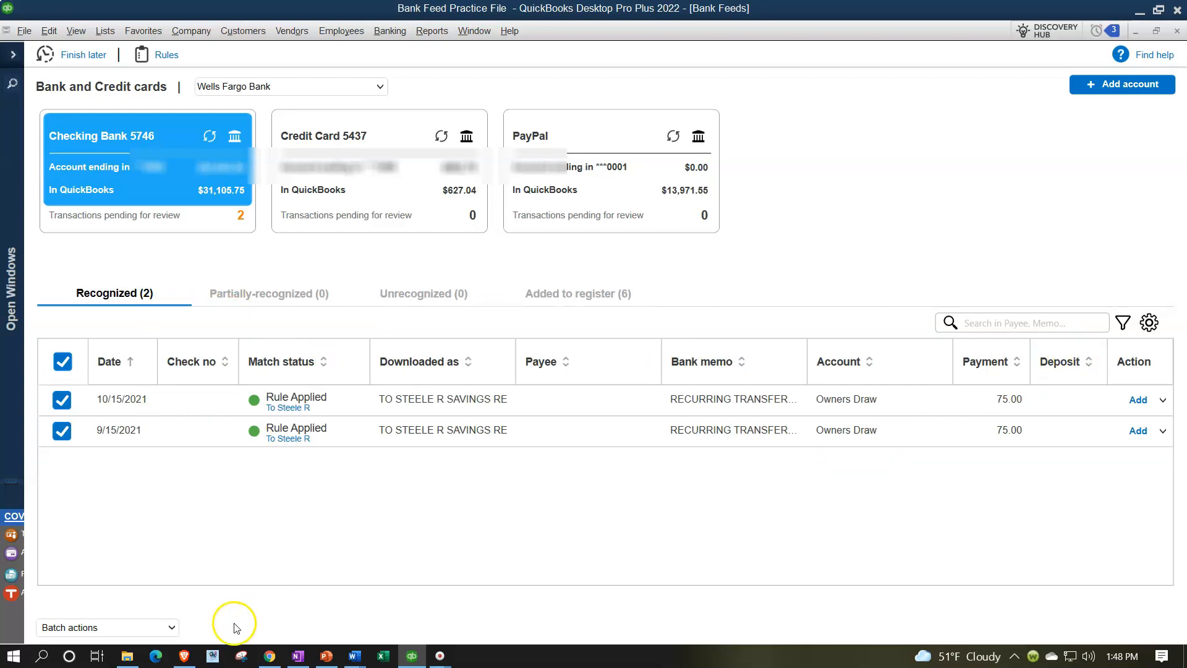
{"action": "left_click", "coordinate": [168, 626]}
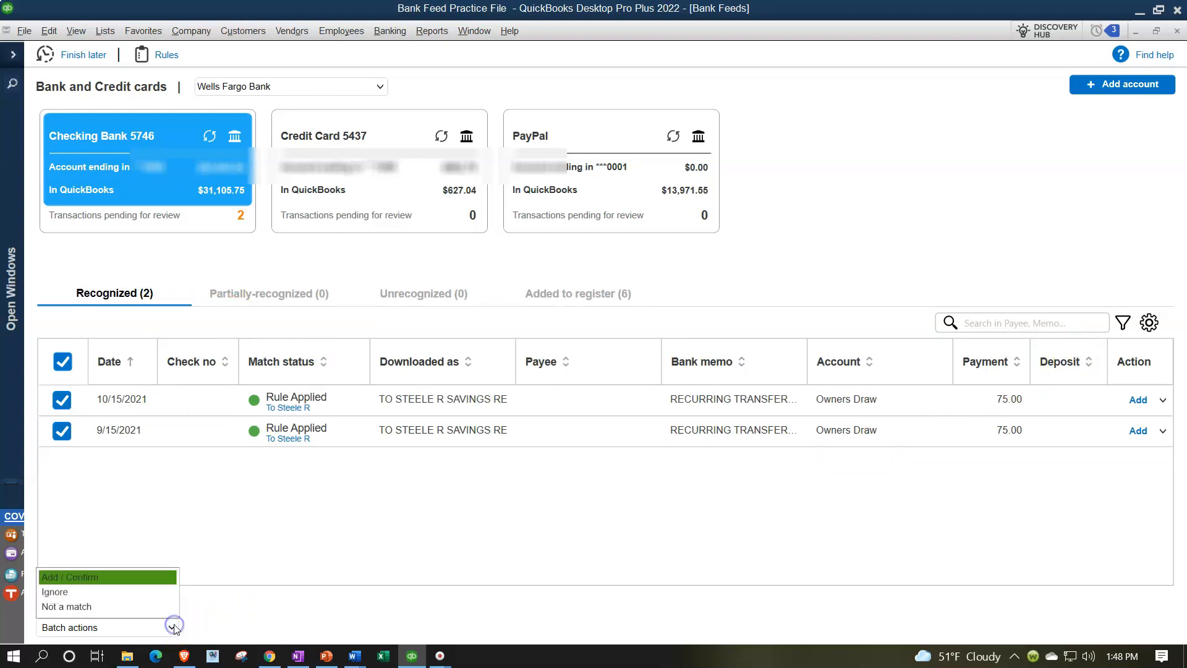
{"action": "left_click", "coordinate": [118, 579]}
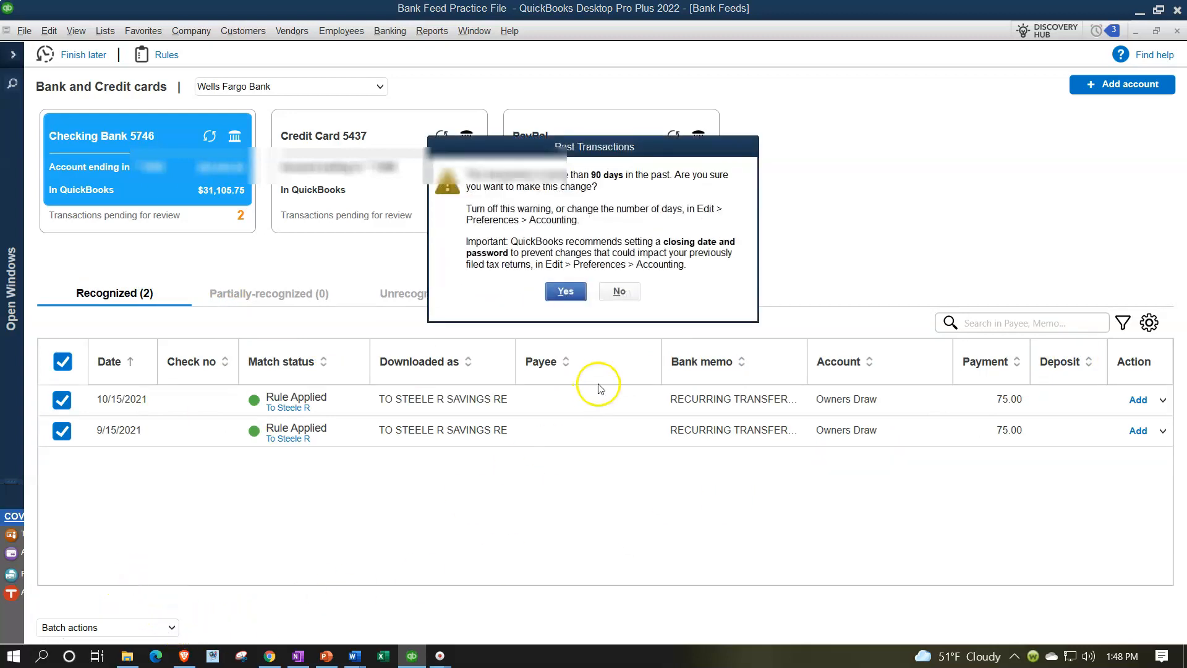
{"action": "left_click", "coordinate": [563, 291]}
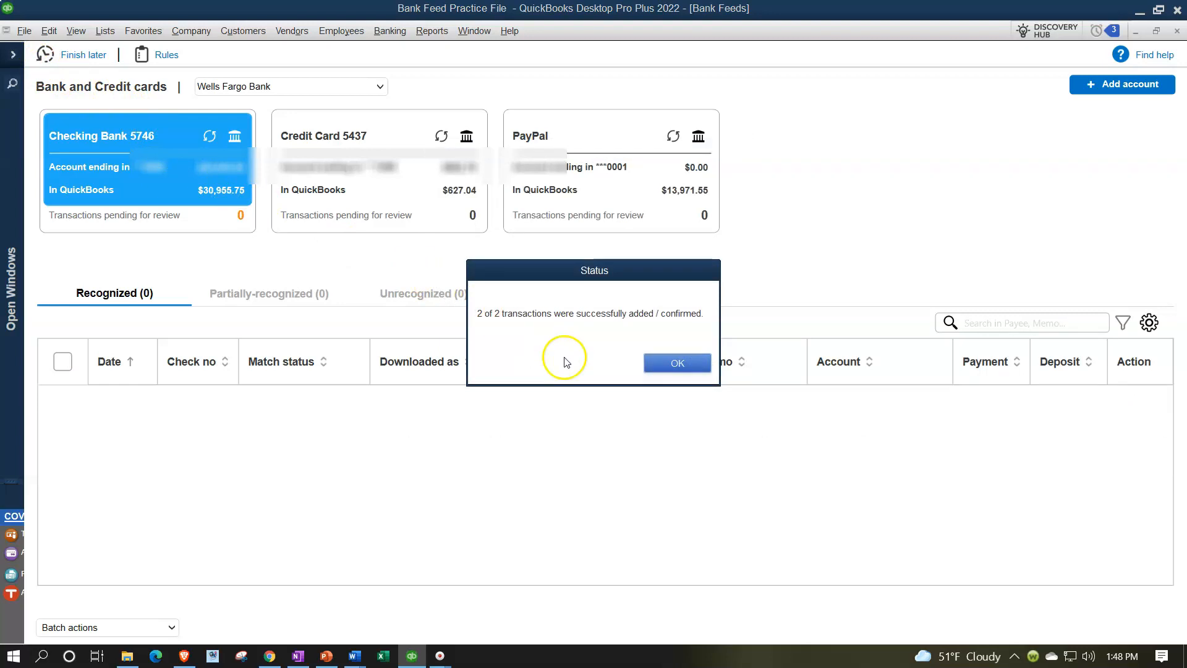
{"action": "left_click", "coordinate": [660, 365]}
Step: Review the transactions behind Owners Draw in the Balance Sheet report, and return to Bank Feeds
{"action": "left_click", "coordinate": [13, 55]}
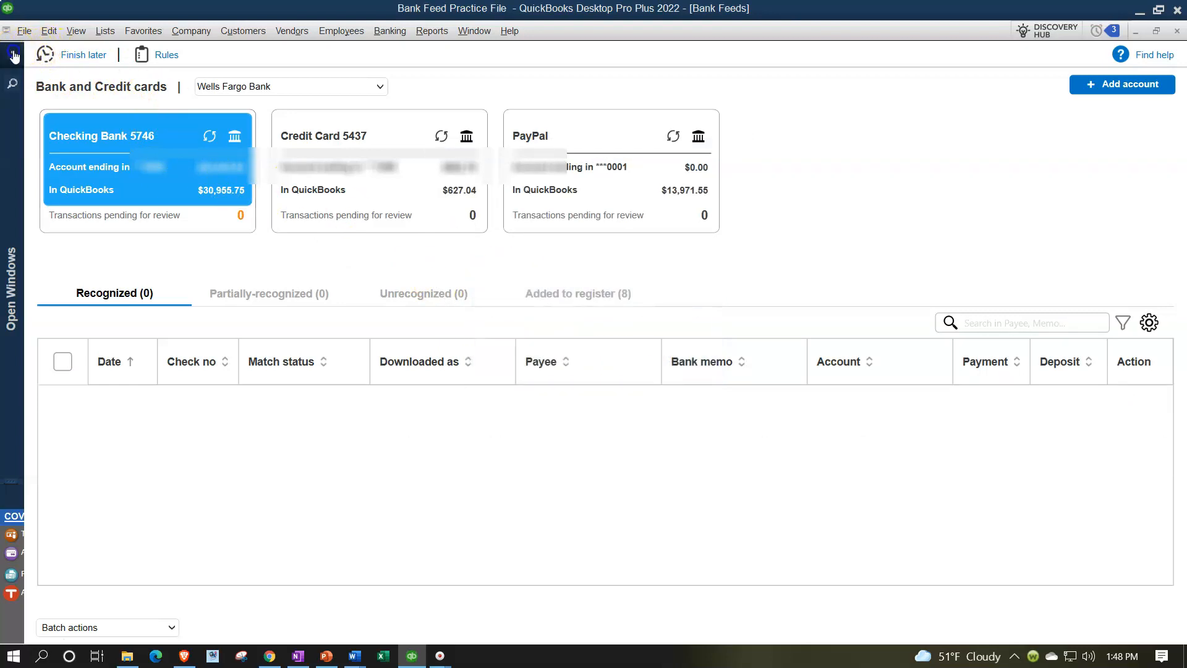
{"action": "left_click", "coordinate": [88, 145]}
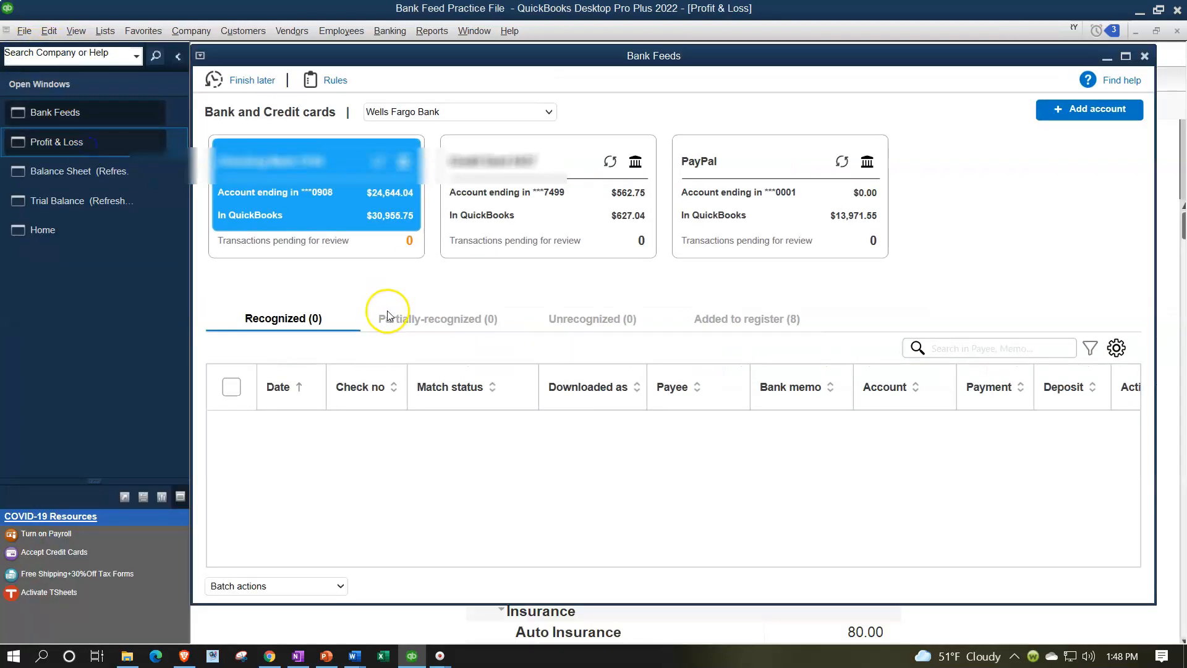
{"action": "left_click", "coordinate": [96, 173]}
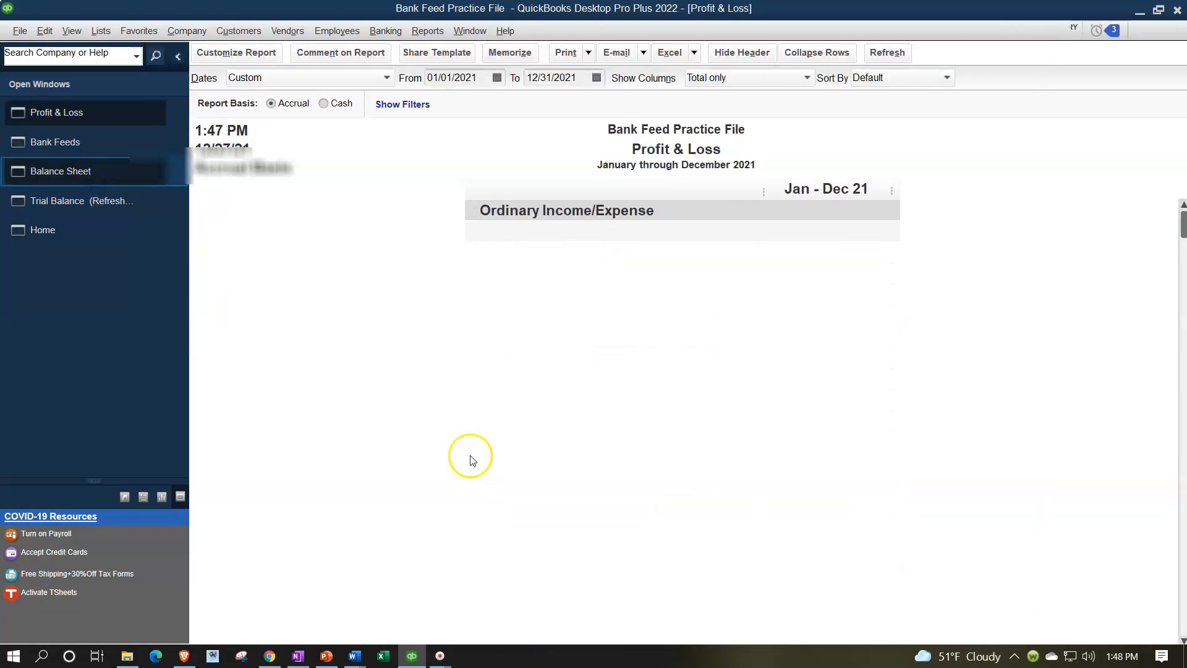
{"action": "scroll", "coordinate": [504, 483], "scroll_direction": "down", "scroll_amount": 5}
{"action": "scroll", "coordinate": [504, 484], "scroll_direction": "down", "scroll_amount": 2}
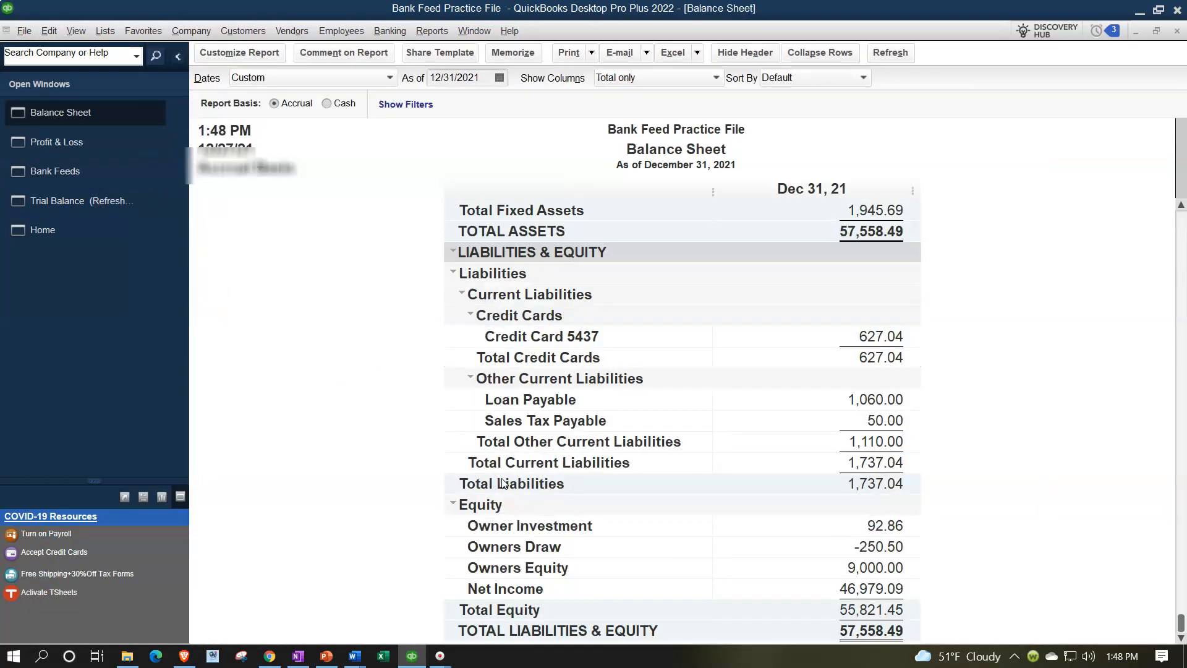
{"action": "double_click", "coordinate": [872, 545]}
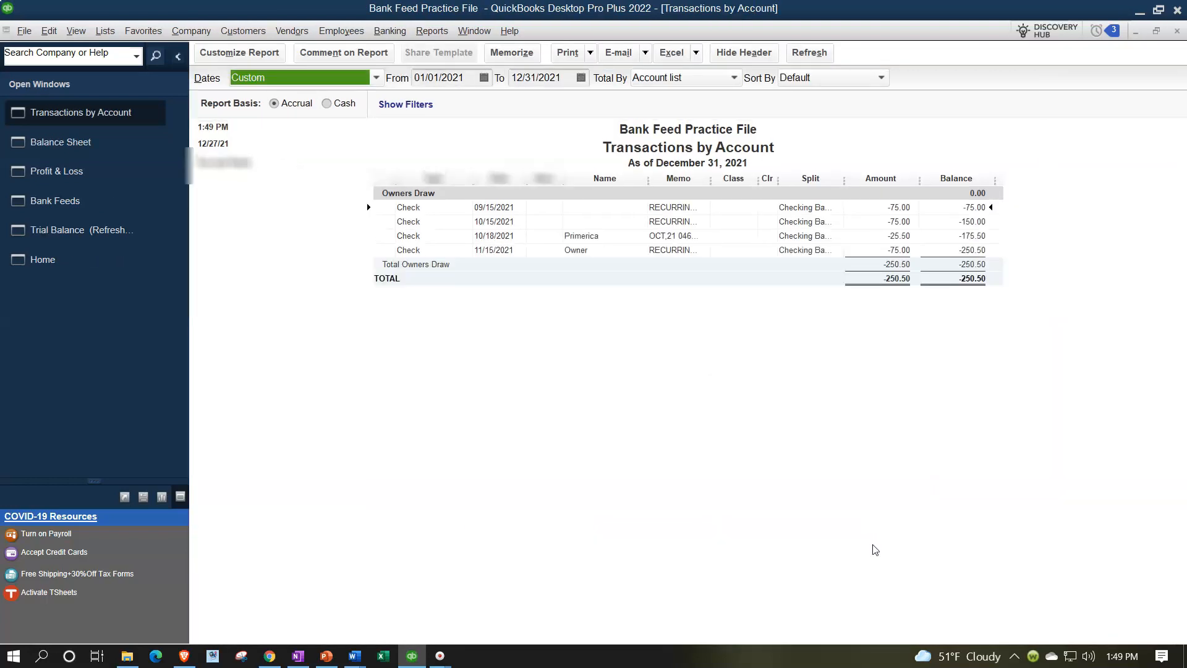
{"action": "left_click", "coordinate": [1177, 34]}
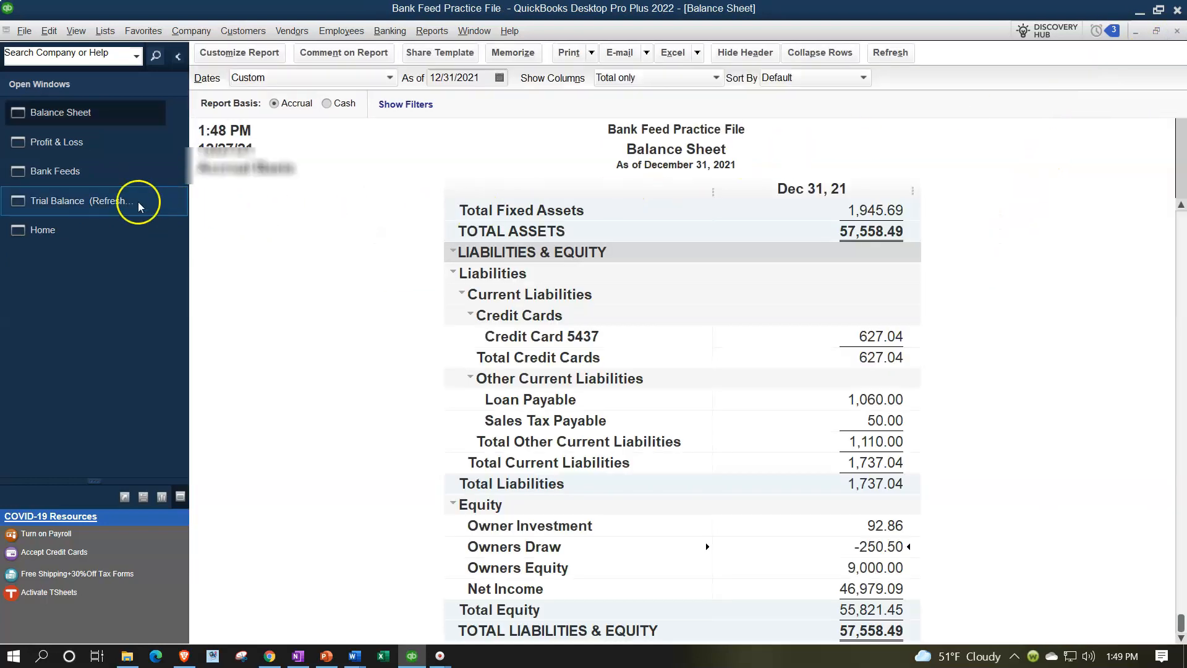
{"action": "left_click", "coordinate": [66, 172]}
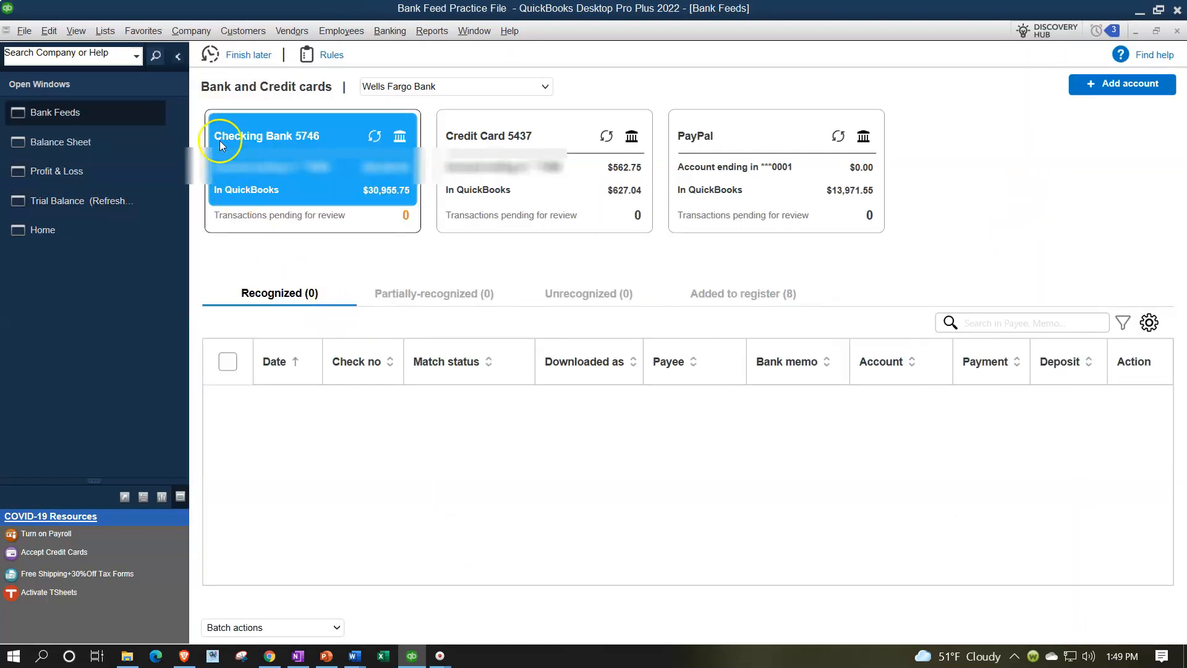